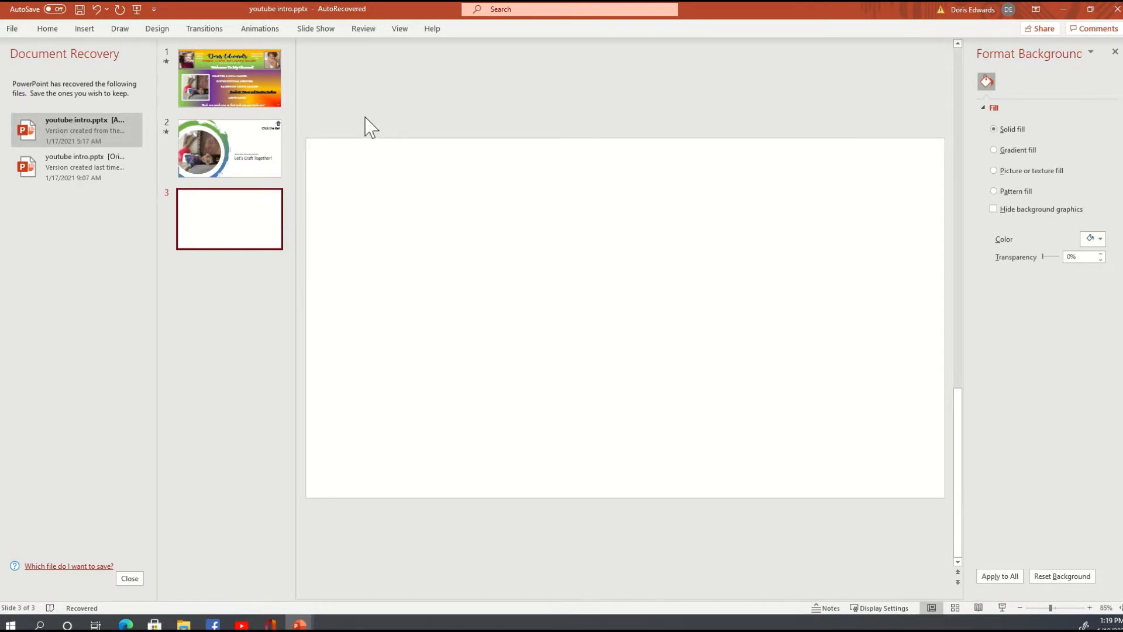
Draw a large heart shape on the left half of the blank slide 3.
{"action": "left_click", "coordinate": [84, 29]}
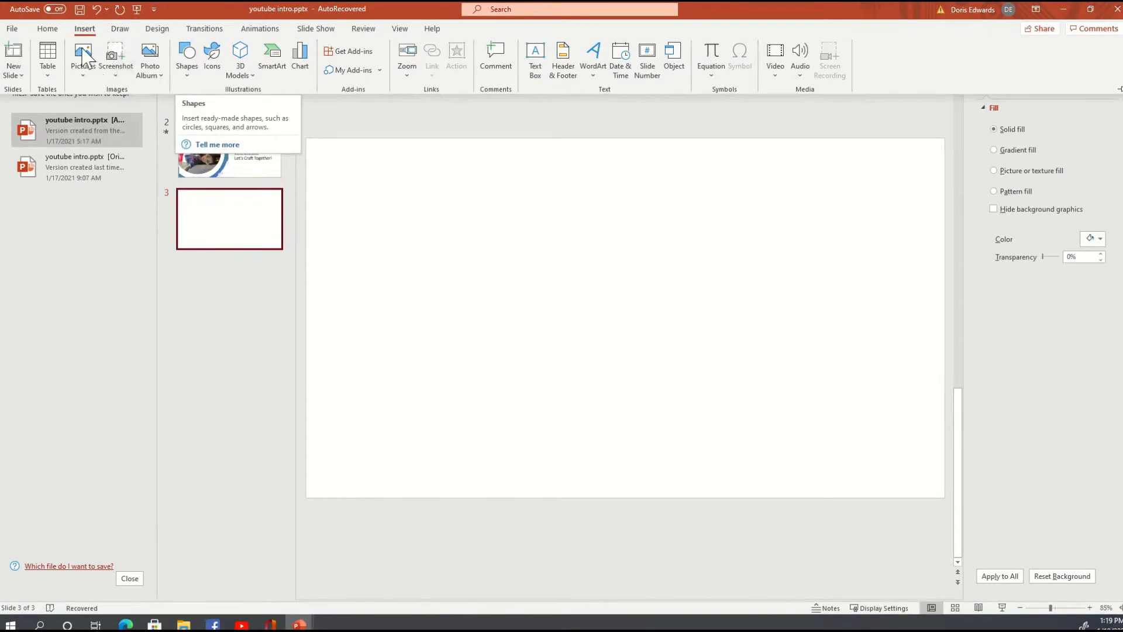
{"action": "left_click", "coordinate": [189, 65]}
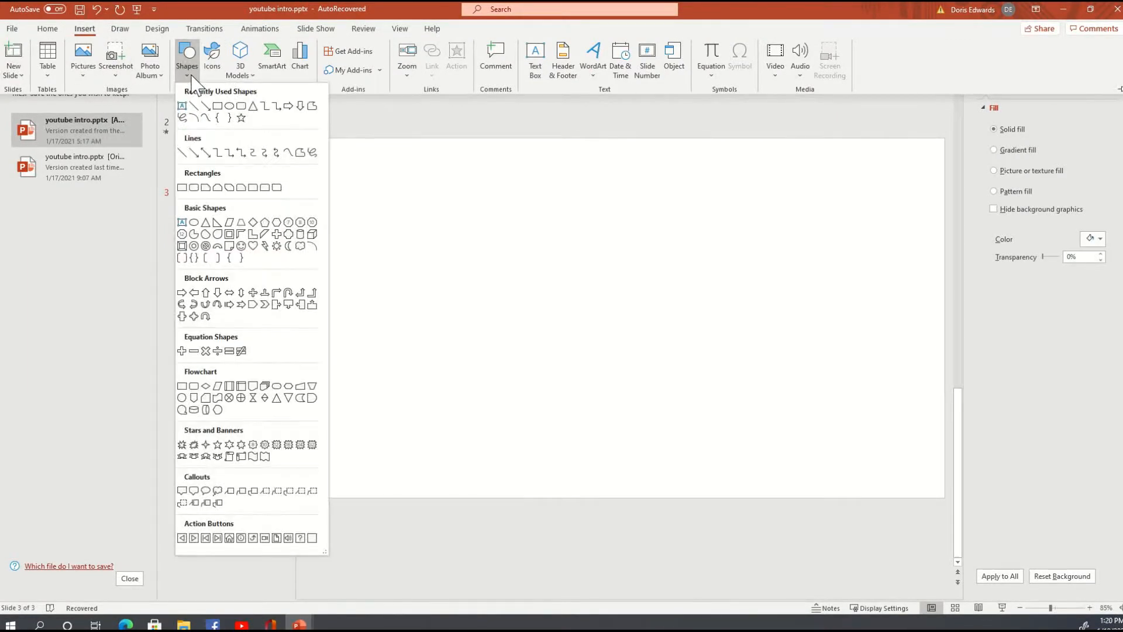
{"action": "left_click", "coordinate": [252, 246]}
{"action": "left_click_drag", "start_coordinate": [367, 178], "coordinate": [612, 429]}
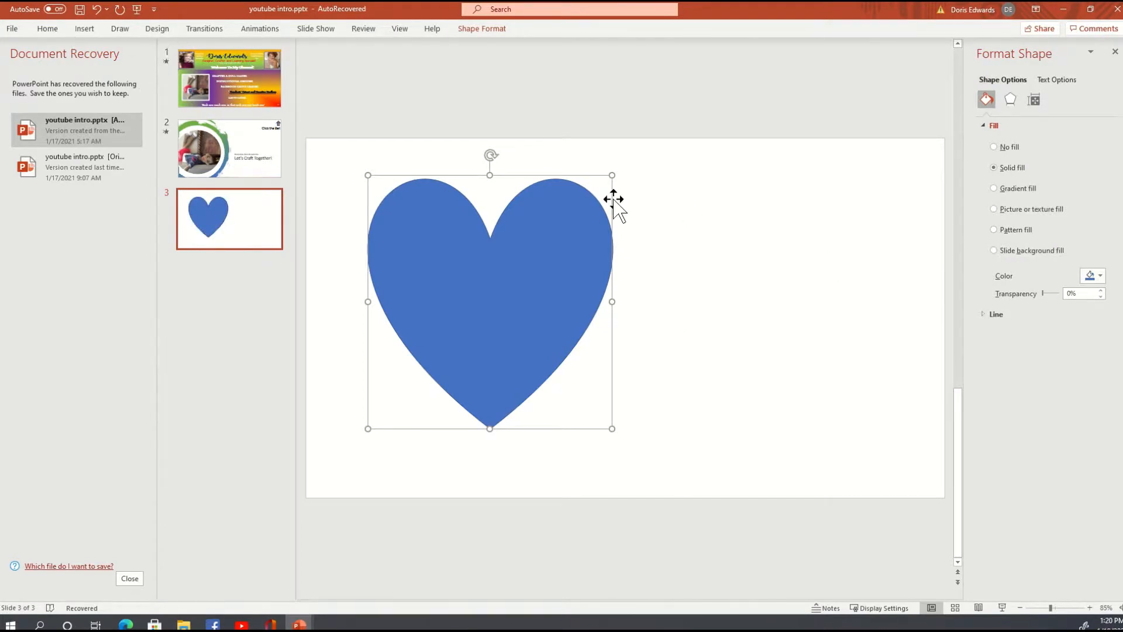
{"action": "left_click", "coordinate": [87, 30]}
{"action": "left_click", "coordinate": [185, 67]}
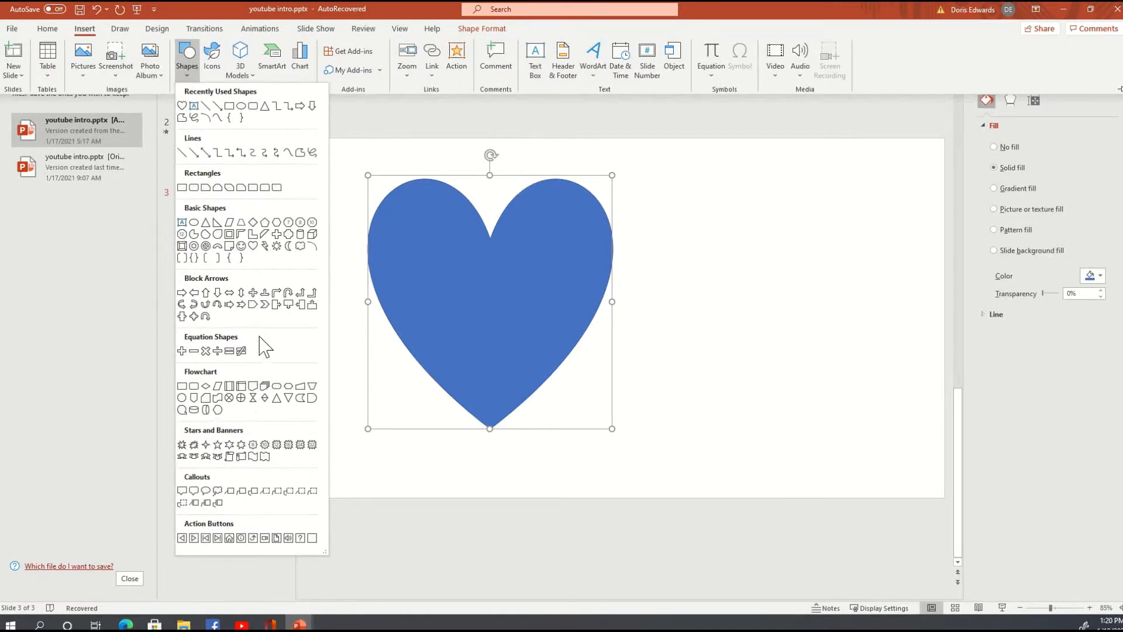
{"action": "left_click", "coordinate": [253, 245]}
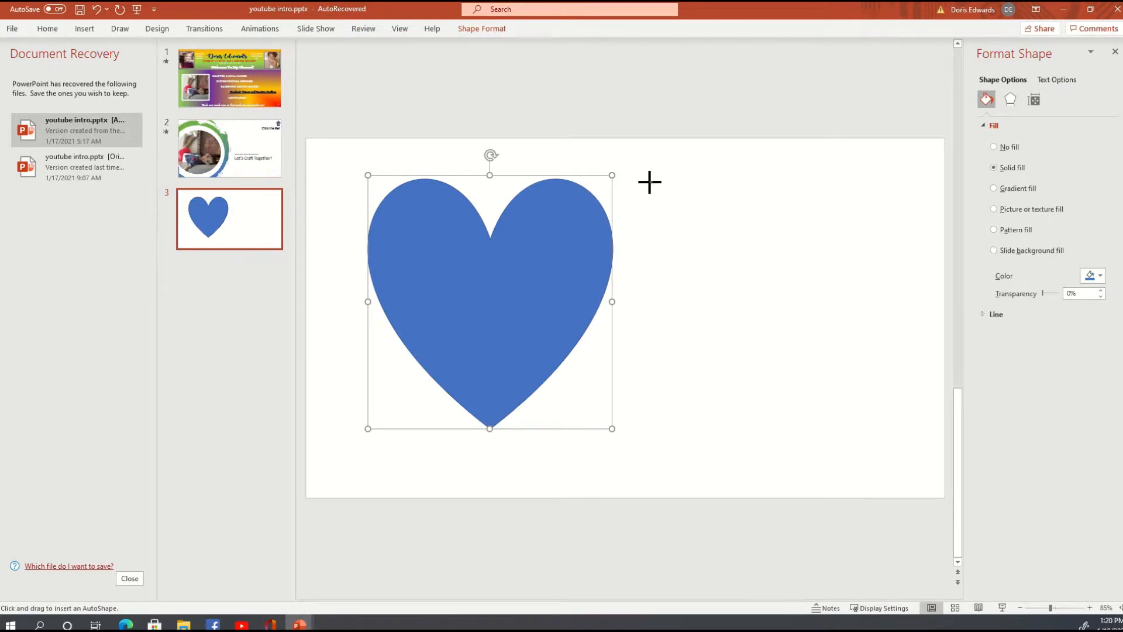
{"action": "left_click_drag", "start_coordinate": [653, 198], "coordinate": [919, 450]}
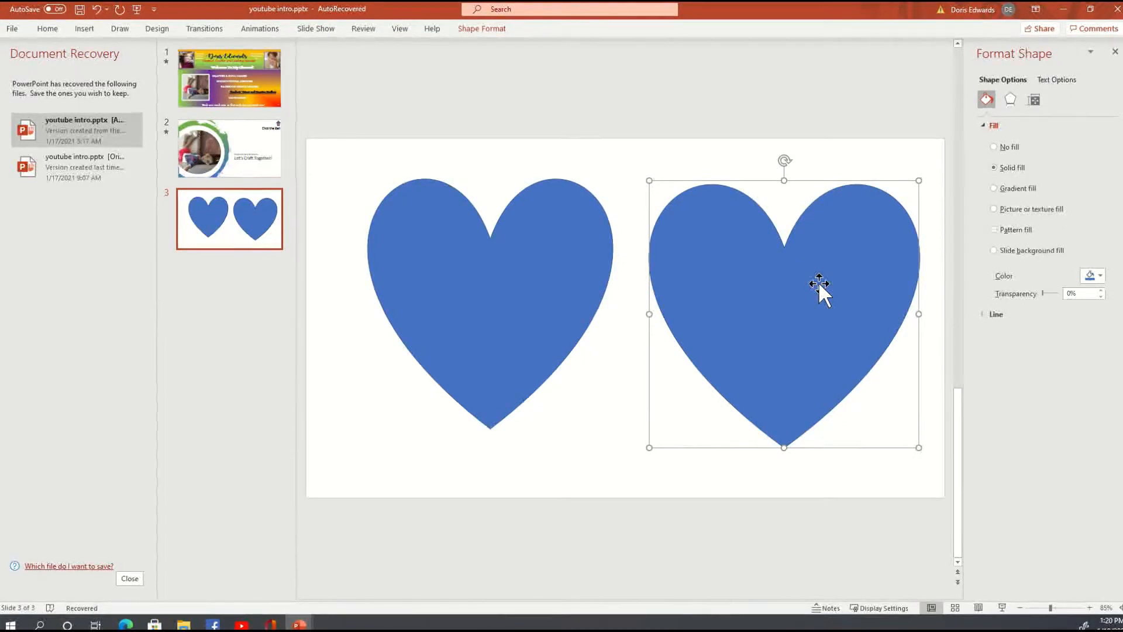
{"action": "key", "text": "Delete"}
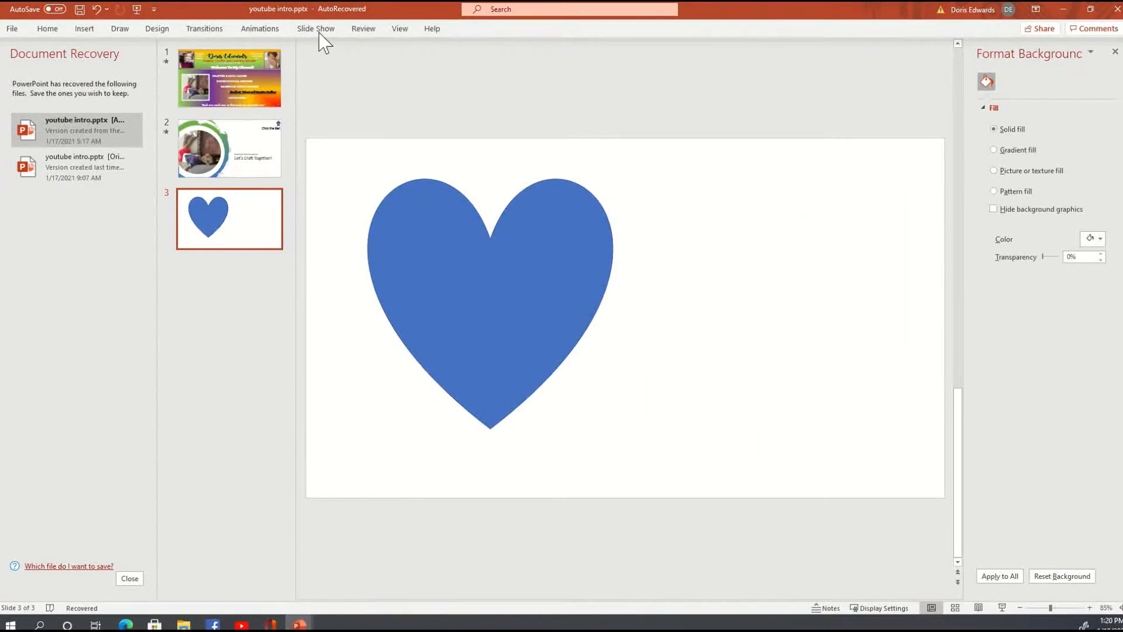
Insert the picture 1 svg.jpg from this device, shrink it and place it just right of the heart.
{"action": "left_click", "coordinate": [86, 30]}
{"action": "left_click", "coordinate": [82, 80]}
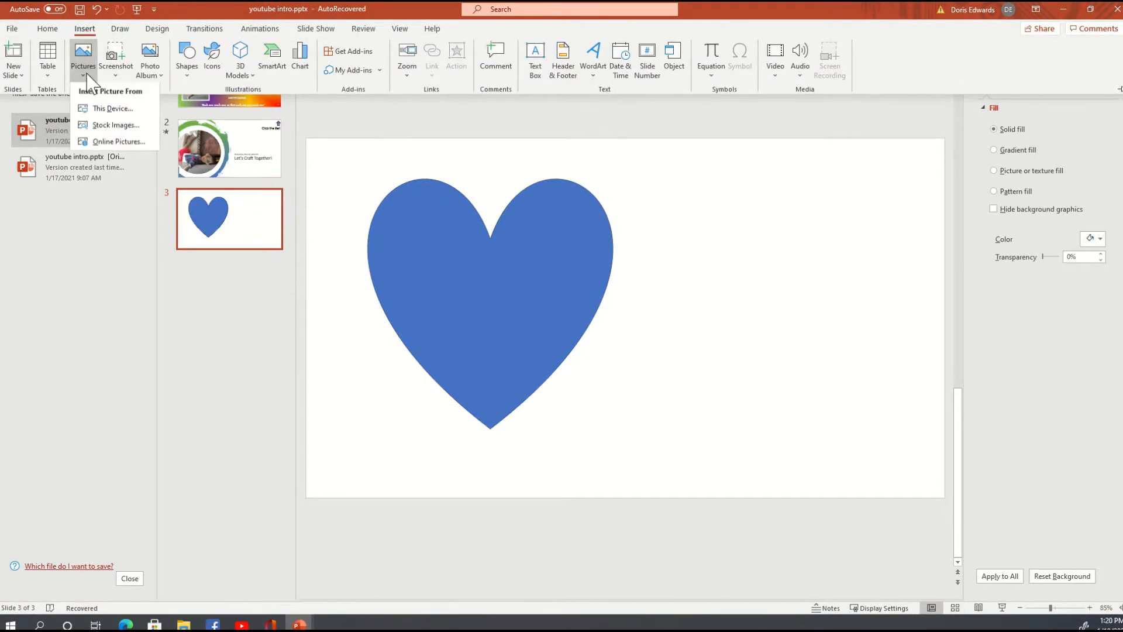
{"action": "left_click", "coordinate": [134, 110]}
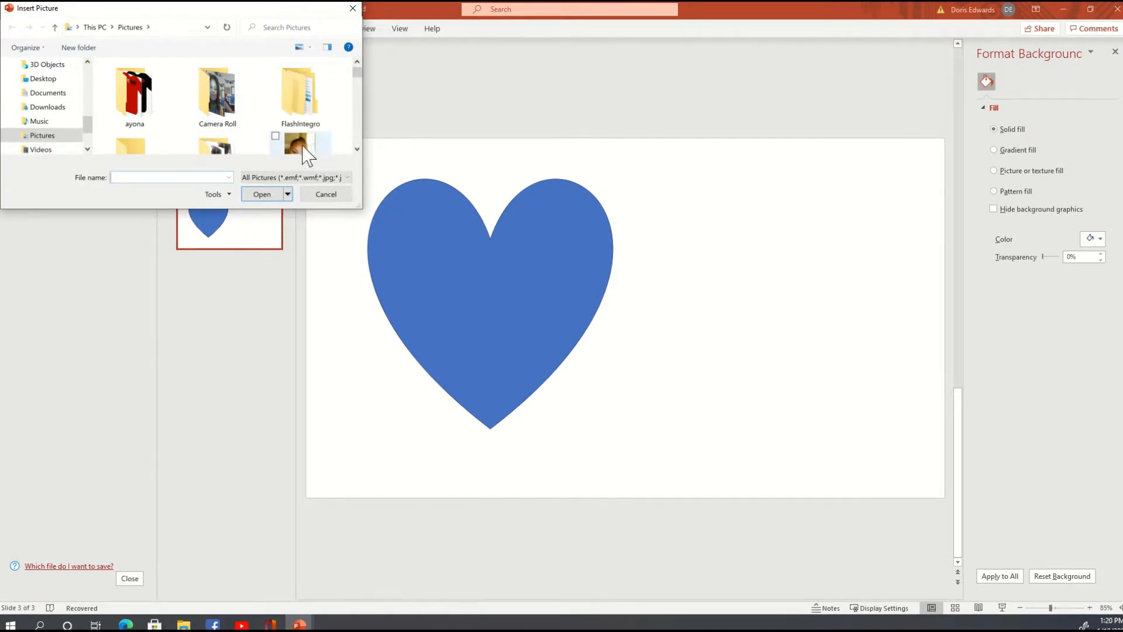
{"action": "left_click", "coordinate": [301, 146]}
{"action": "left_click", "coordinate": [267, 194]}
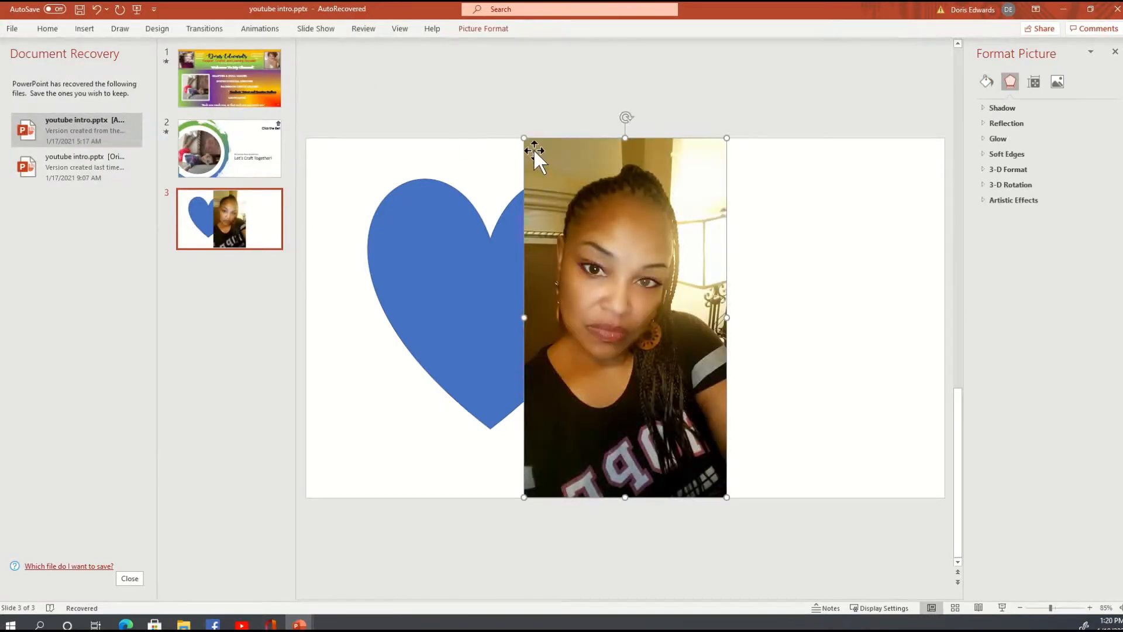
{"action": "left_click_drag", "start_coordinate": [522, 139], "coordinate": [651, 363]}
{"action": "left_click_drag", "start_coordinate": [712, 481], "coordinate": [712, 331]}
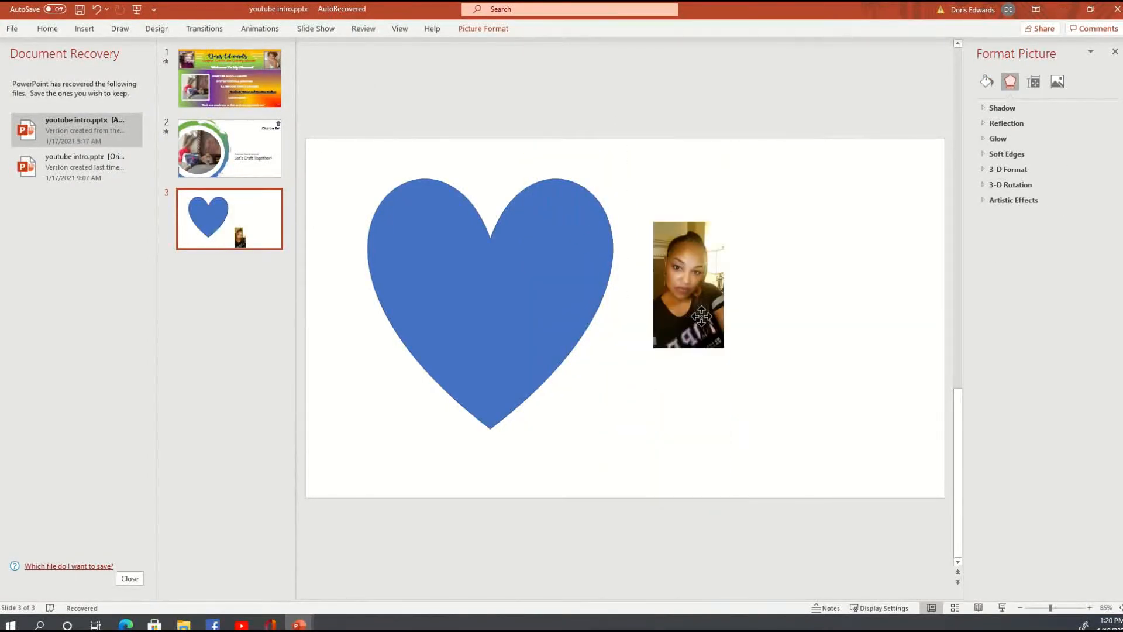
Insert the picture 7 svg.jpg from this device, shrink it to match the first photo and place it to that photo's right.
{"action": "left_click", "coordinate": [86, 31]}
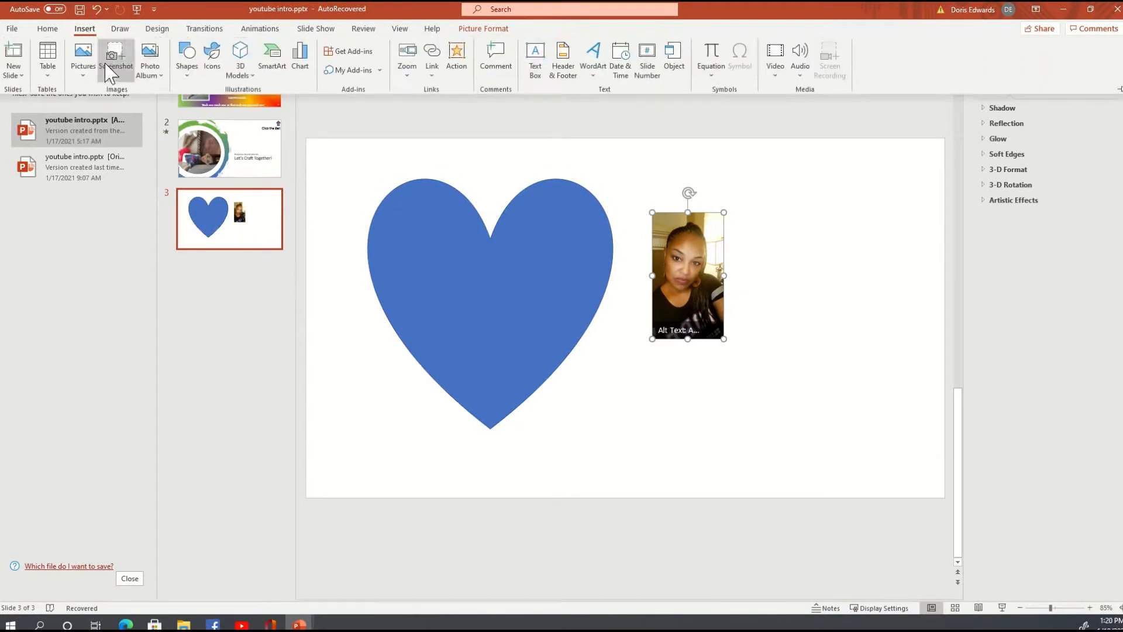
{"action": "left_click", "coordinate": [83, 61]}
{"action": "left_click", "coordinate": [108, 113]}
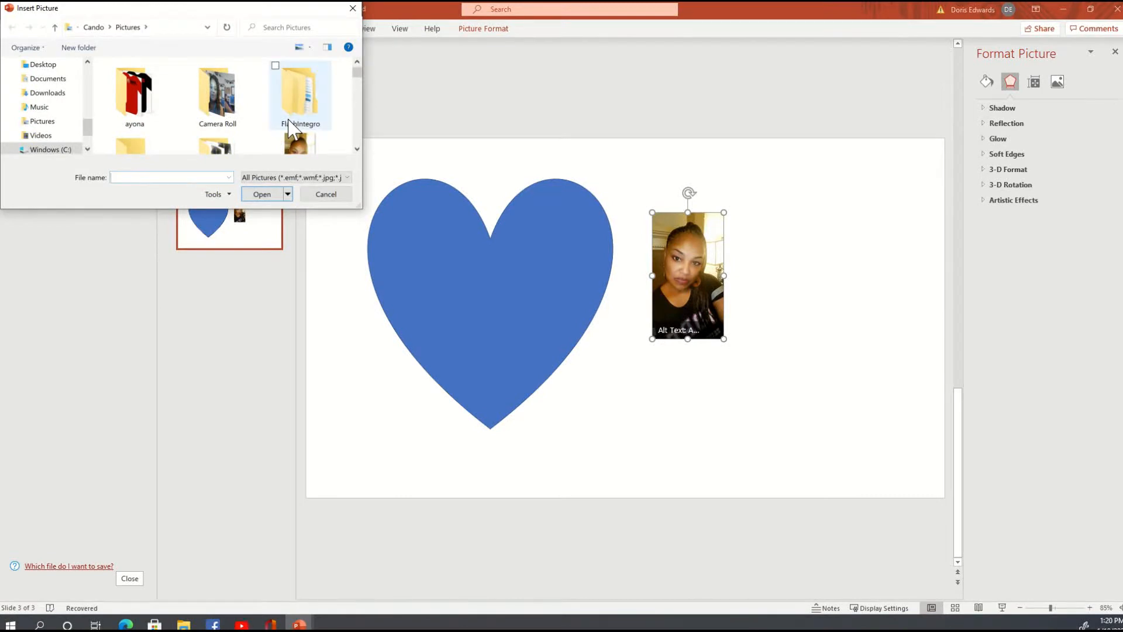
{"action": "scroll", "coordinate": [281, 137], "scroll_direction": "down", "scroll_amount": 1}
{"action": "left_click", "coordinate": [357, 150]}
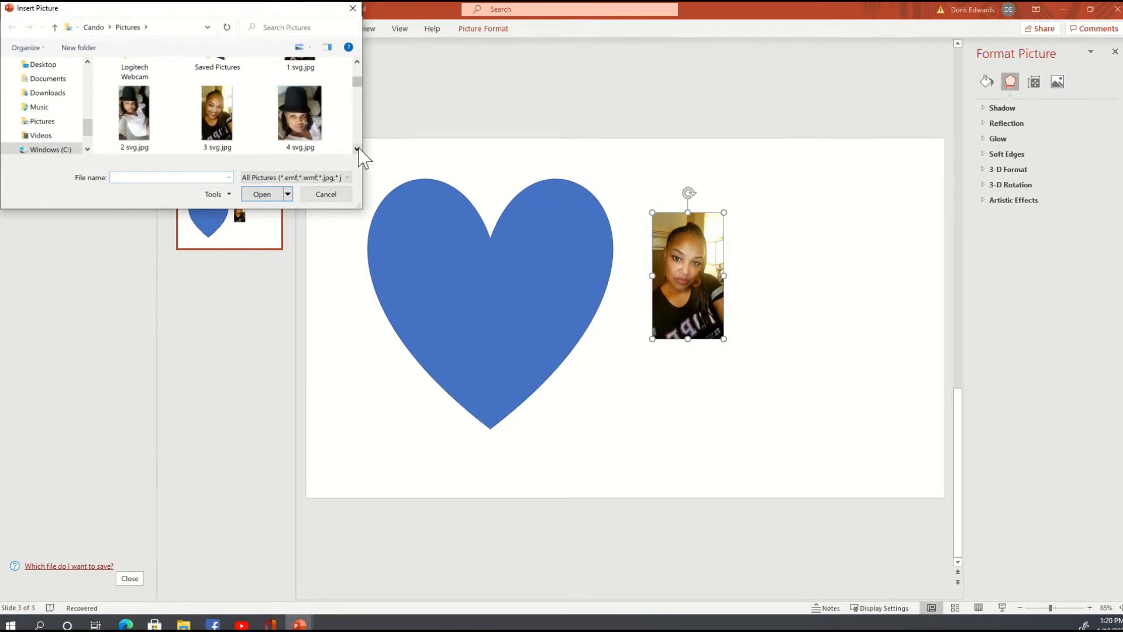
{"action": "left_click", "coordinate": [358, 149]}
{"action": "left_click", "coordinate": [299, 126]}
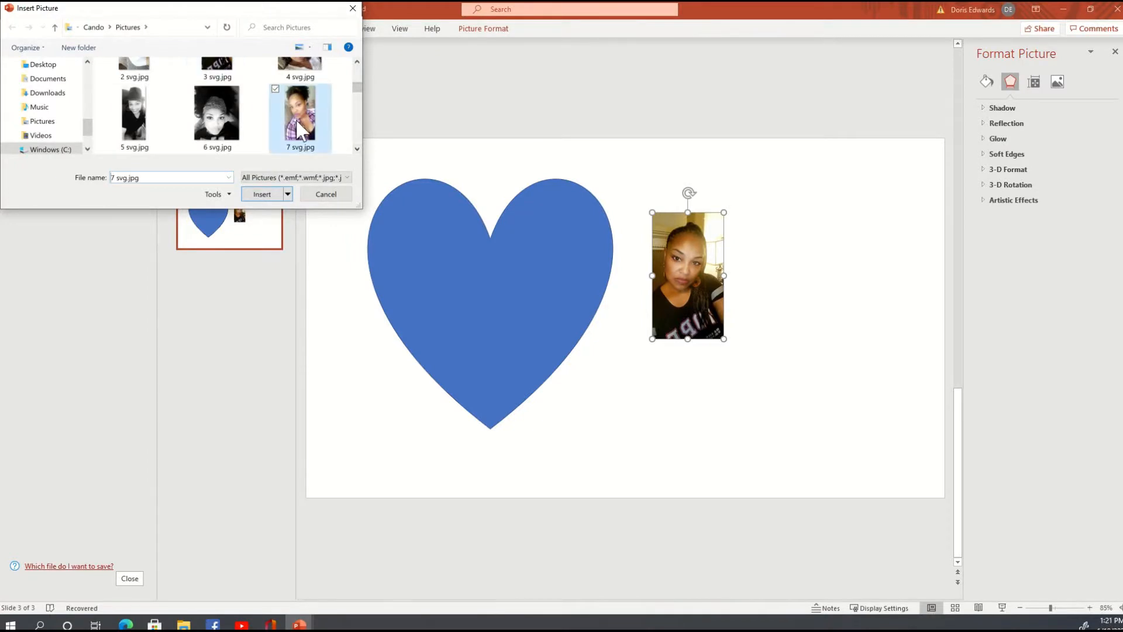
{"action": "left_click", "coordinate": [263, 195]}
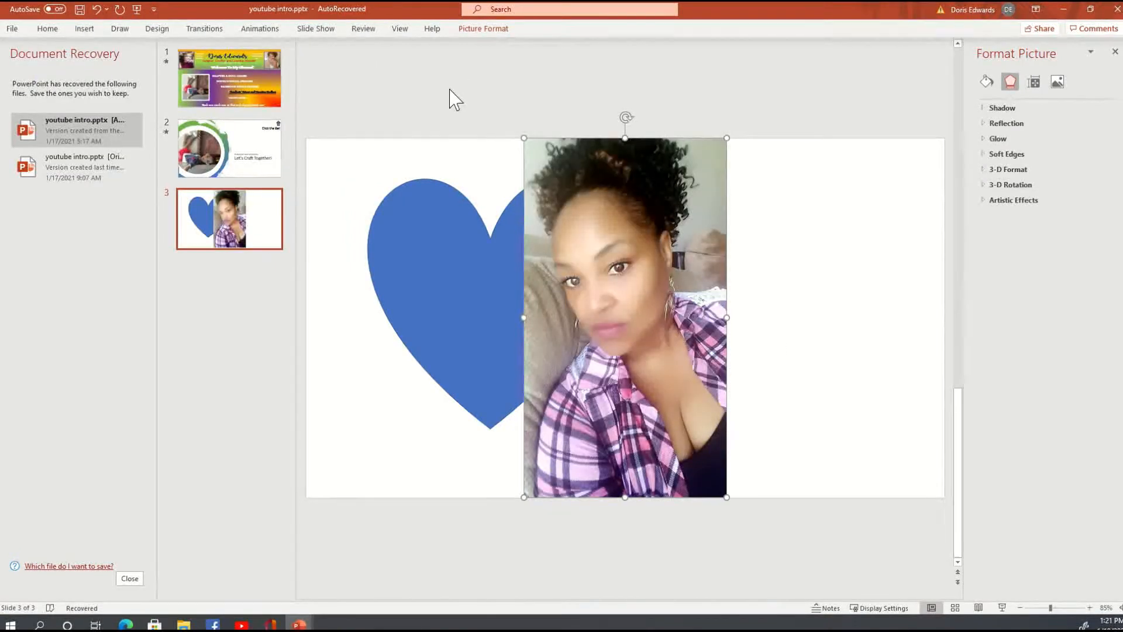
{"action": "left_click_drag", "start_coordinate": [516, 136], "coordinate": [699, 384]}
{"action": "left_click_drag", "start_coordinate": [698, 481], "coordinate": [724, 337]}
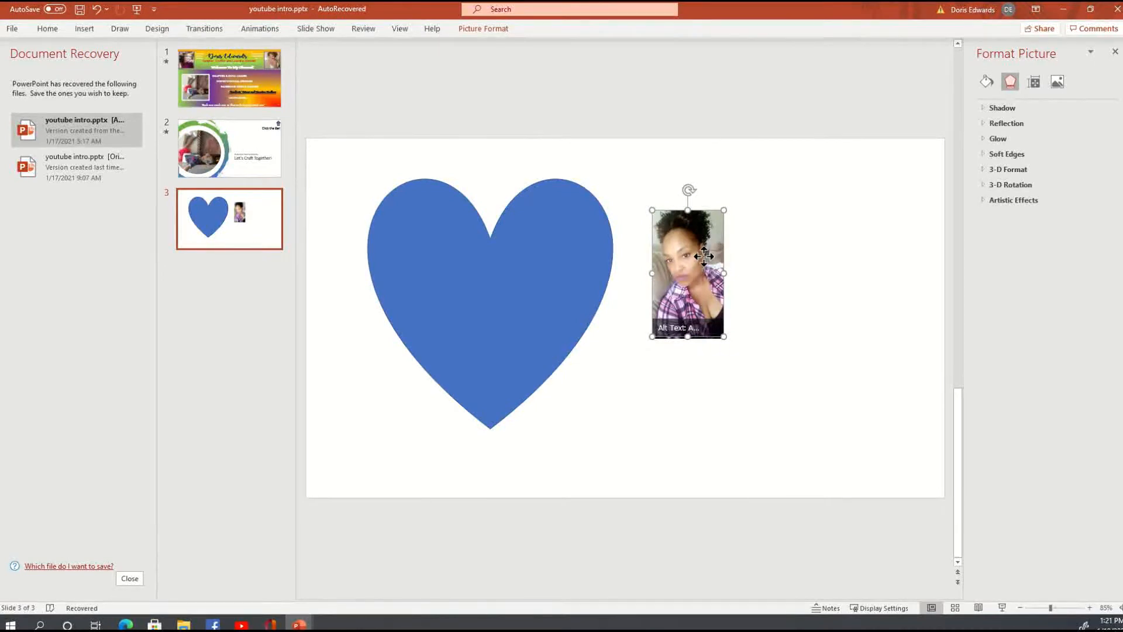
{"action": "left_click_drag", "start_coordinate": [704, 256], "coordinate": [779, 268]}
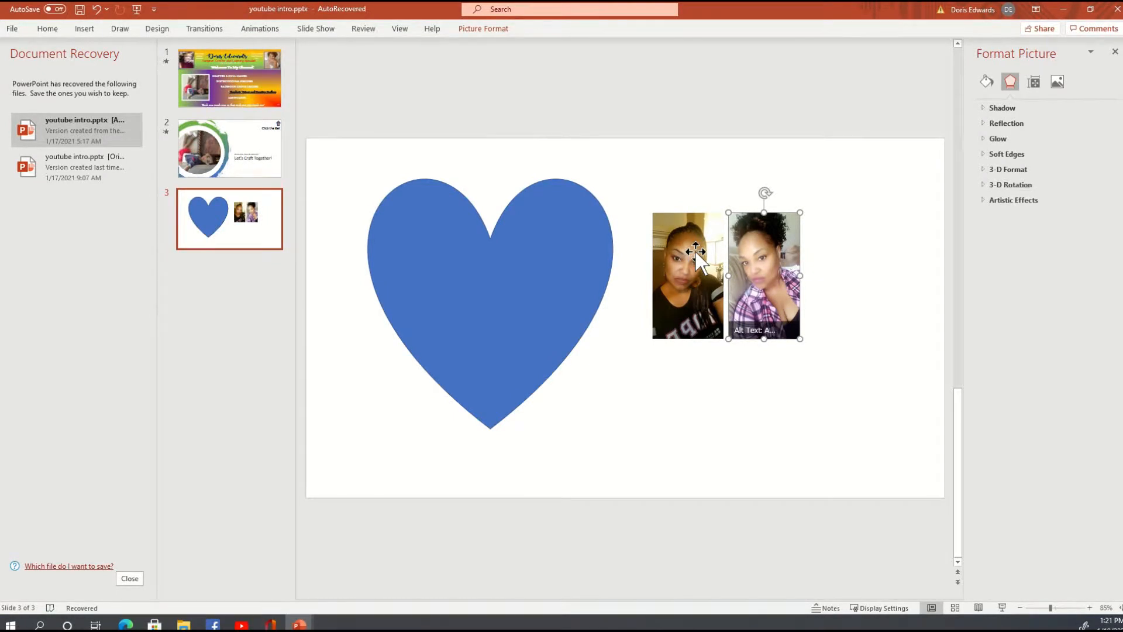
Position the two photos side by side on top of the heart and select all three objects together.
{"action": "left_click_drag", "start_coordinate": [682, 247], "coordinate": [431, 247]}
{"action": "left_click_drag", "start_coordinate": [812, 277], "coordinate": [543, 278]}
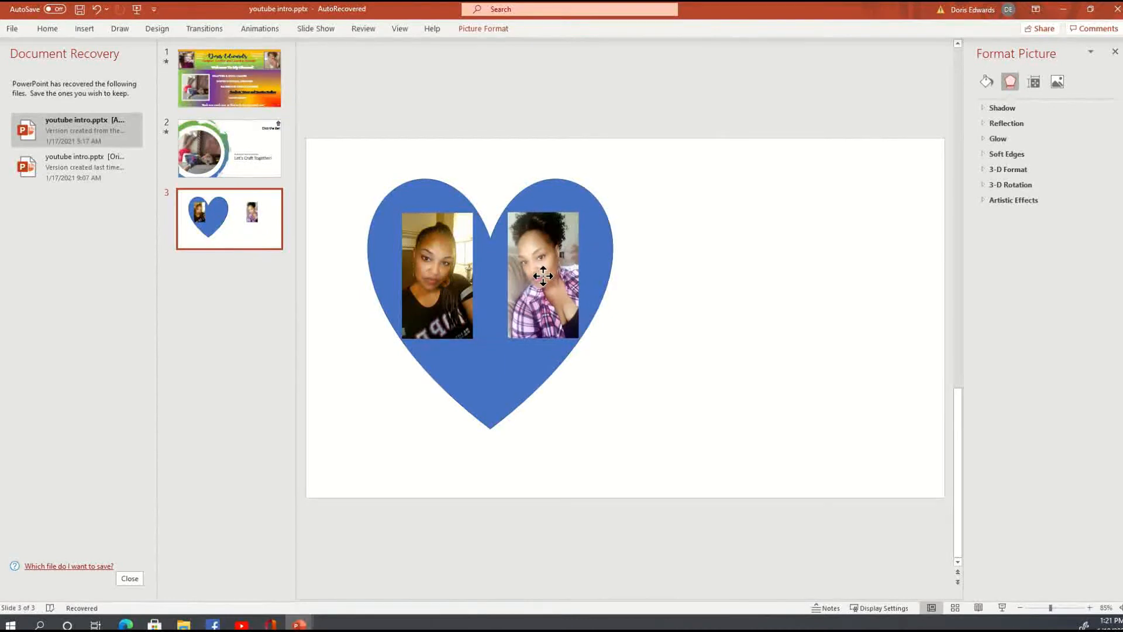
{"action": "left_click", "coordinate": [669, 339]}
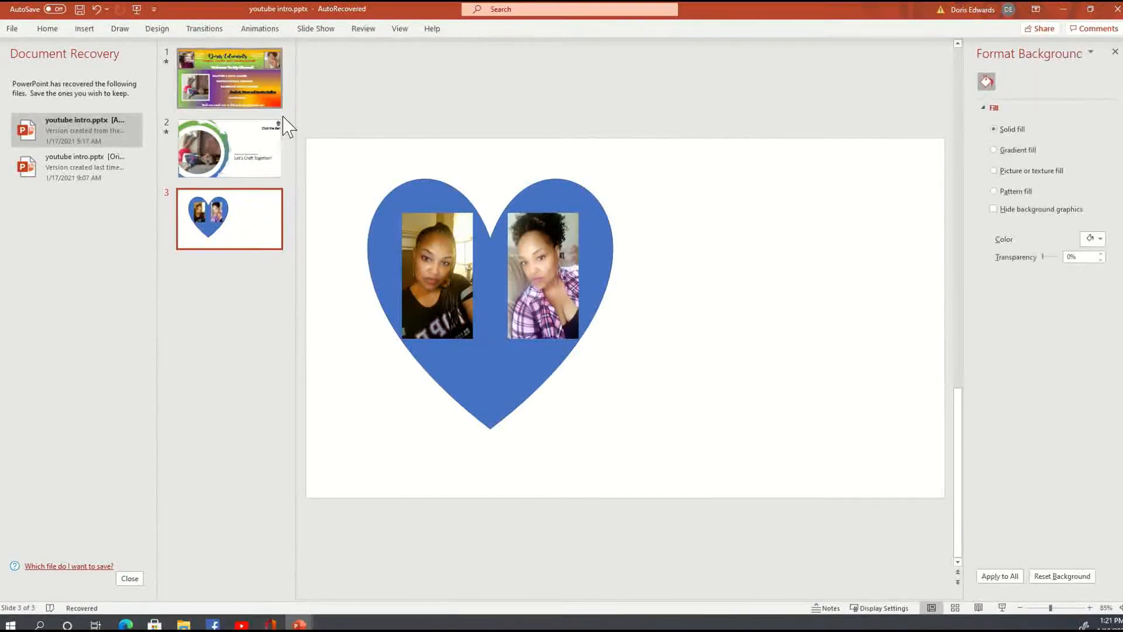
{"action": "left_click_drag", "start_coordinate": [363, 193], "coordinate": [678, 465]}
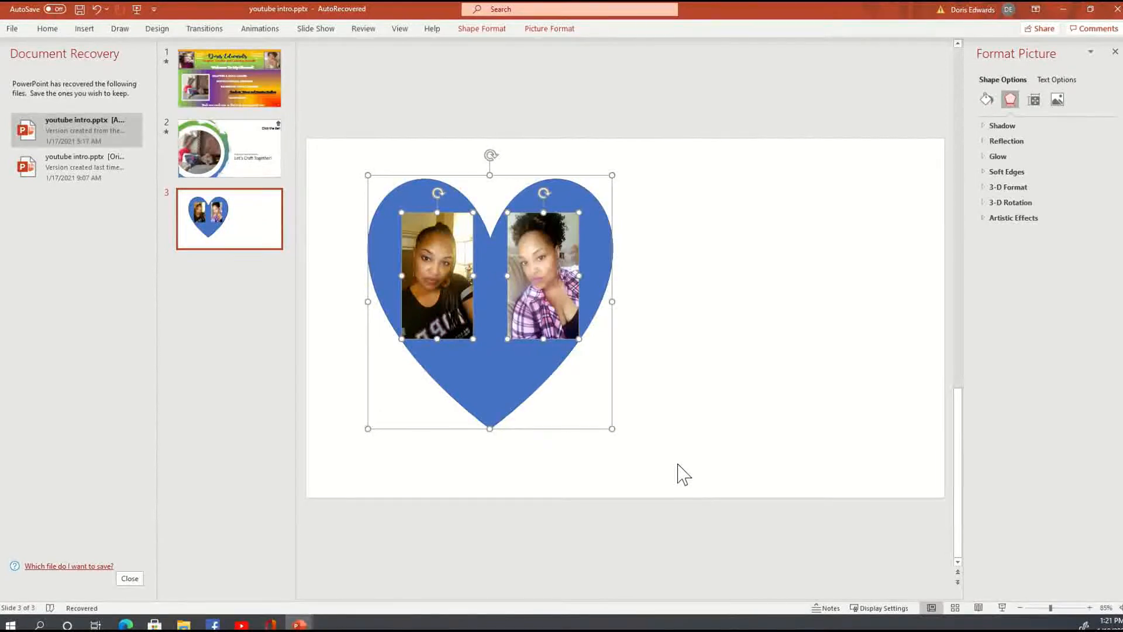
{"action": "left_click", "coordinate": [647, 269]}
Move both photos off the heart and place them edge to edge on its right side.
{"action": "left_click", "coordinate": [437, 275]}
{"action": "left_click_drag", "start_coordinate": [631, 274], "coordinate": [669, 242]}
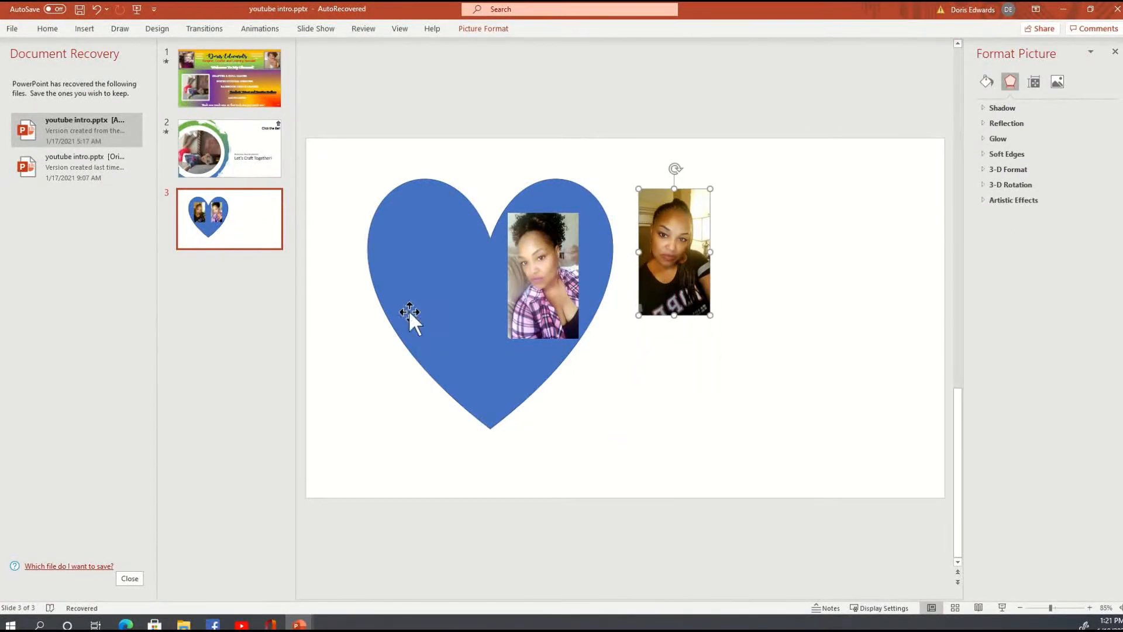
{"action": "left_click_drag", "start_coordinate": [561, 301], "coordinate": [760, 275]}
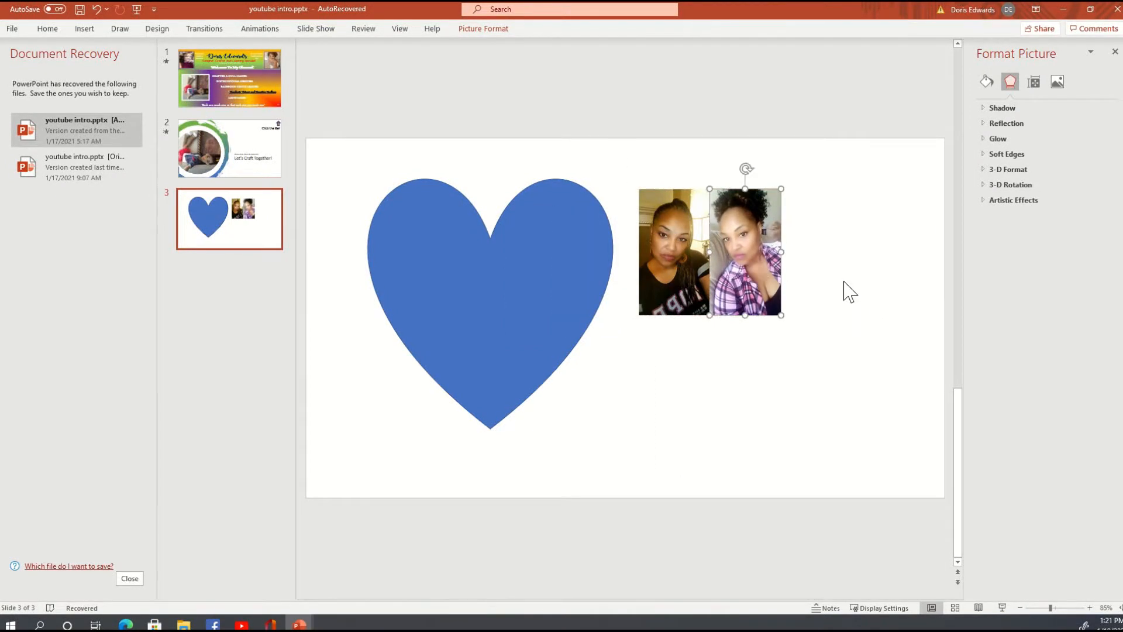
Group the two adjoining photos into one object and shift the group slightly down beside the heart.
{"action": "left_click", "coordinate": [843, 291]}
{"action": "left_click_drag", "start_coordinate": [627, 172], "coordinate": [799, 366]}
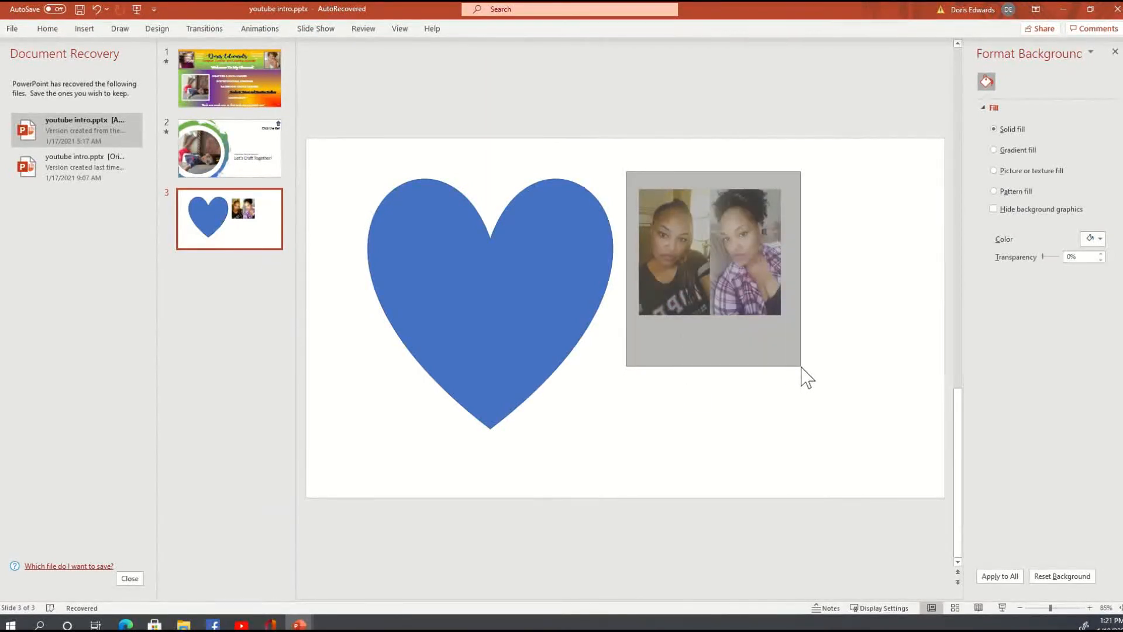
{"action": "left_click_drag", "start_coordinate": [802, 367], "coordinate": [802, 367]}
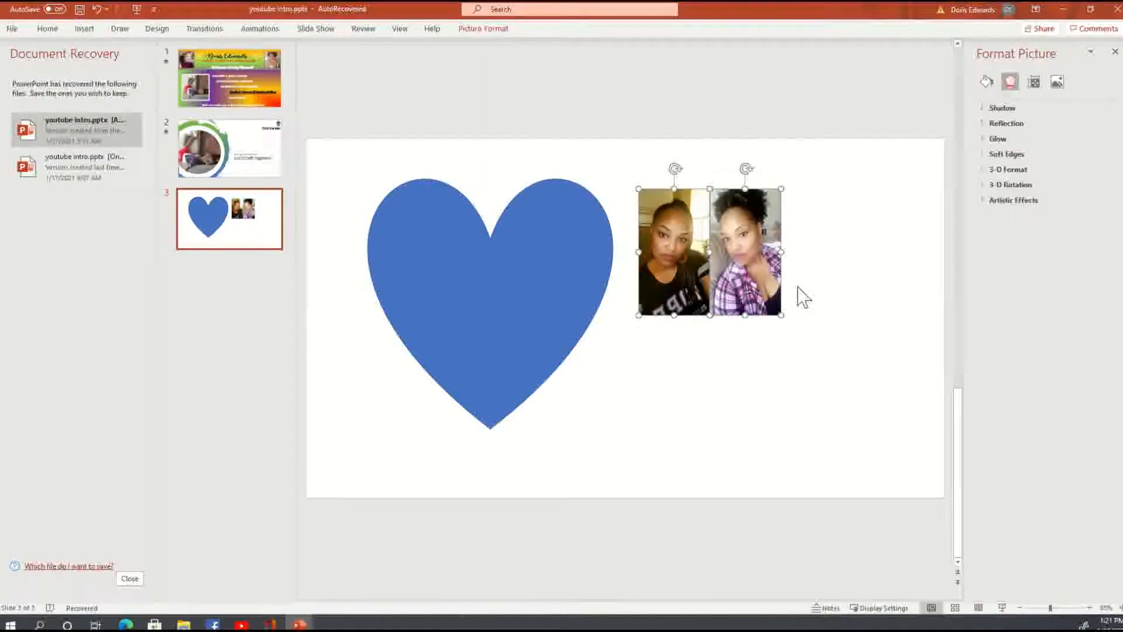
{"action": "right_click", "coordinate": [782, 292]}
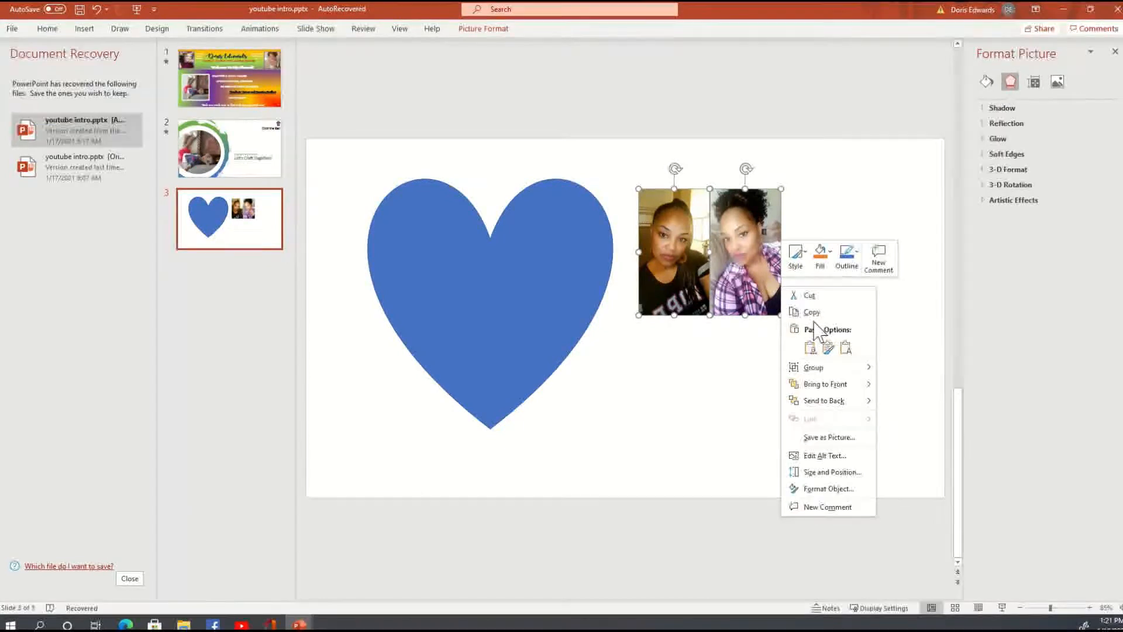
{"action": "mouse_move", "coordinate": [860, 367]}
{"action": "left_click", "coordinate": [908, 370]}
{"action": "left_click_drag", "start_coordinate": [729, 237], "coordinate": [751, 281]}
{"action": "left_click", "coordinate": [708, 407]}
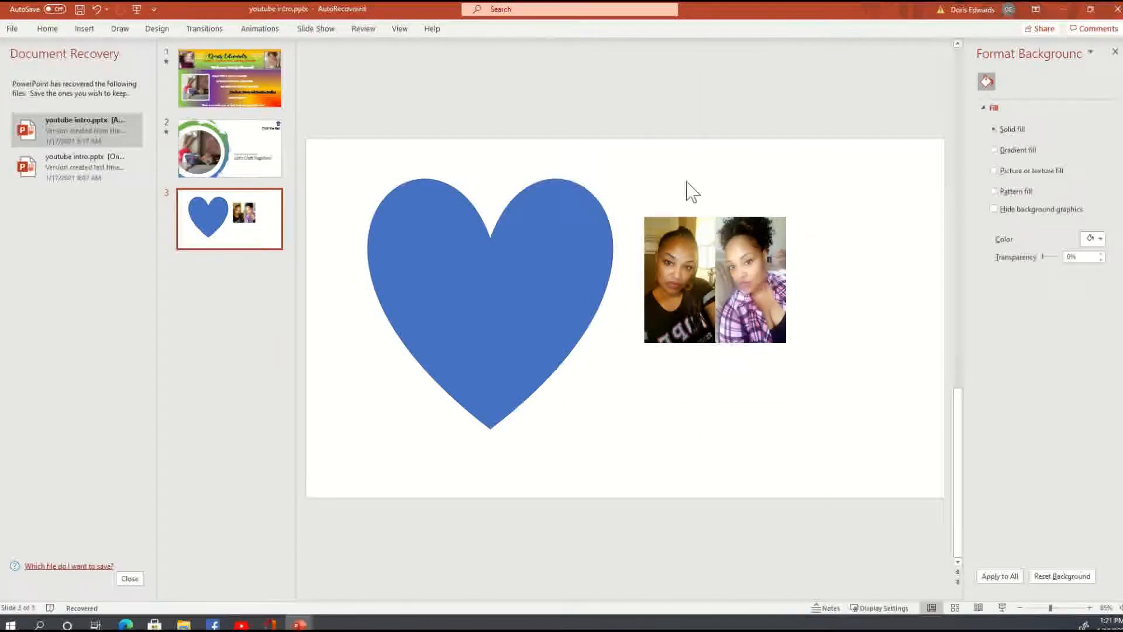
Copy the grouped photos and apply them from the clipboard as the heart's picture fill.
{"action": "left_click", "coordinate": [682, 230]}
{"action": "right_click", "coordinate": [682, 232]}
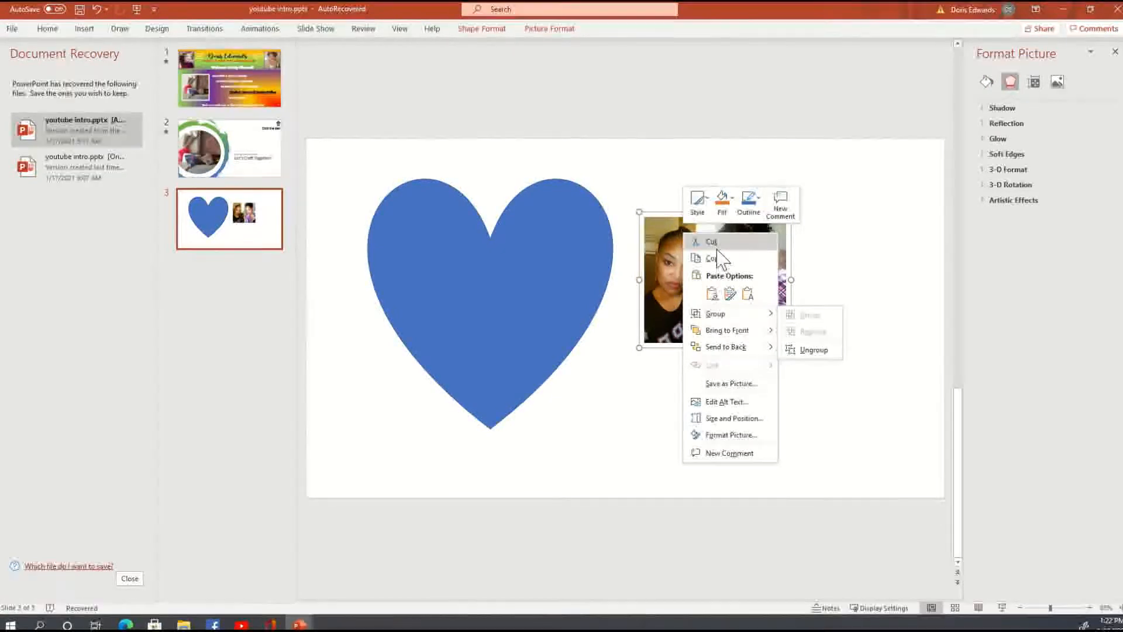
{"action": "left_click", "coordinate": [715, 258]}
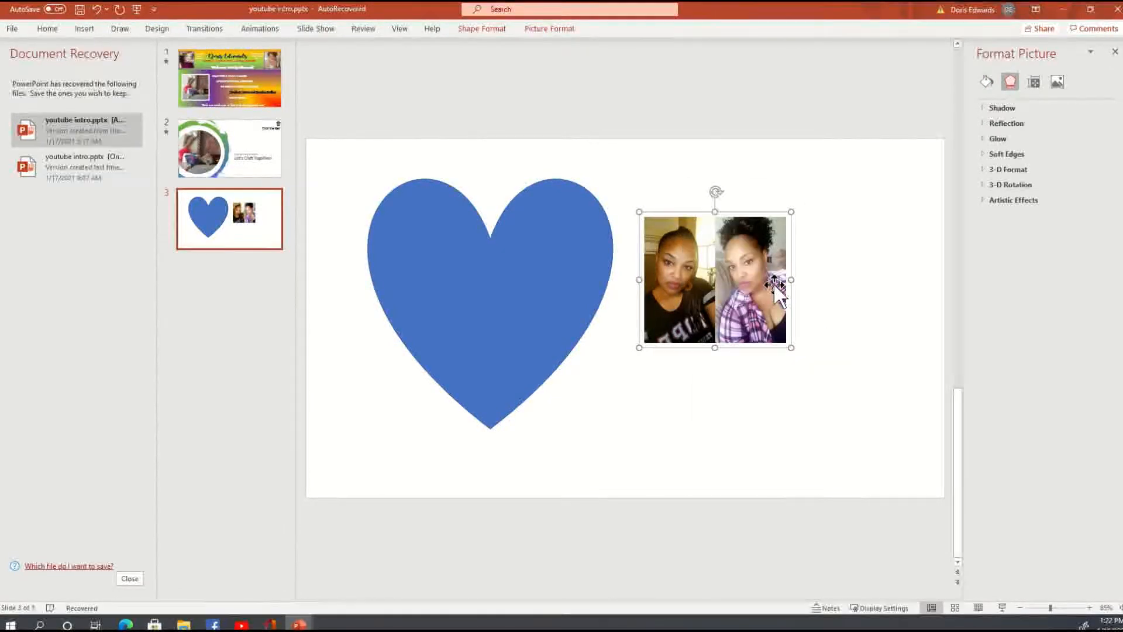
{"action": "left_click", "coordinate": [514, 270]}
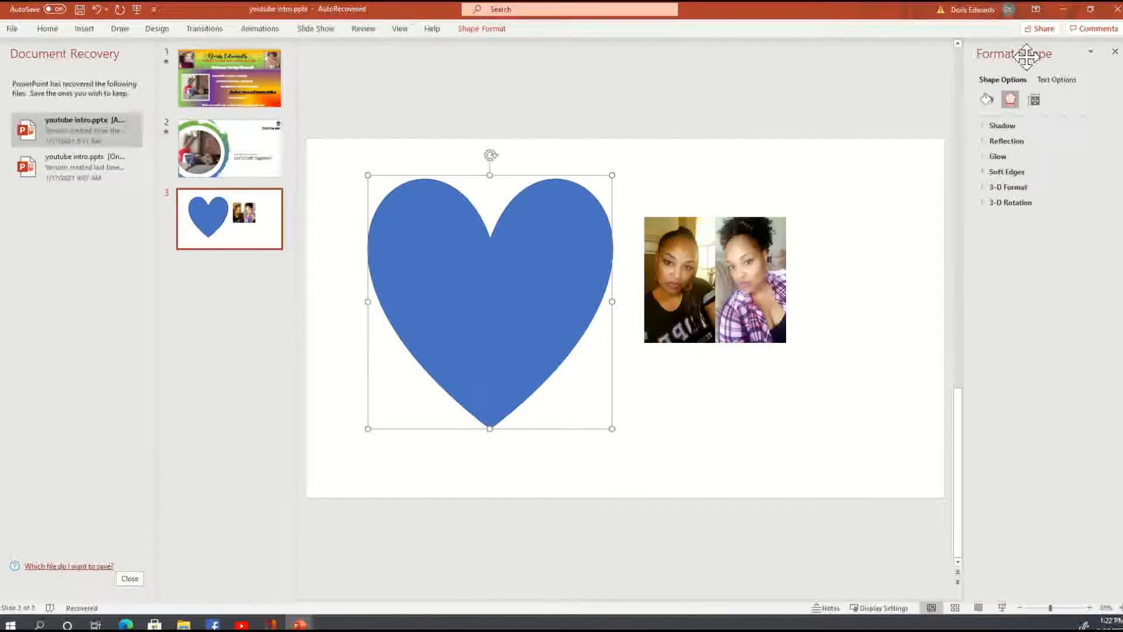
{"action": "left_click", "coordinate": [987, 101]}
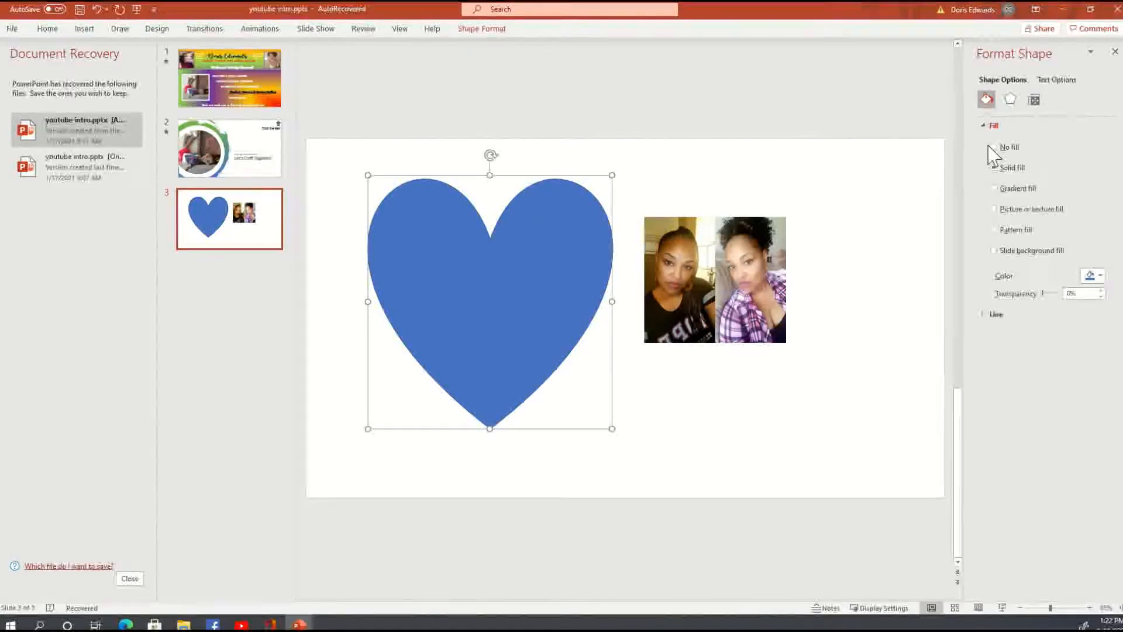
{"action": "left_click", "coordinate": [1034, 211]}
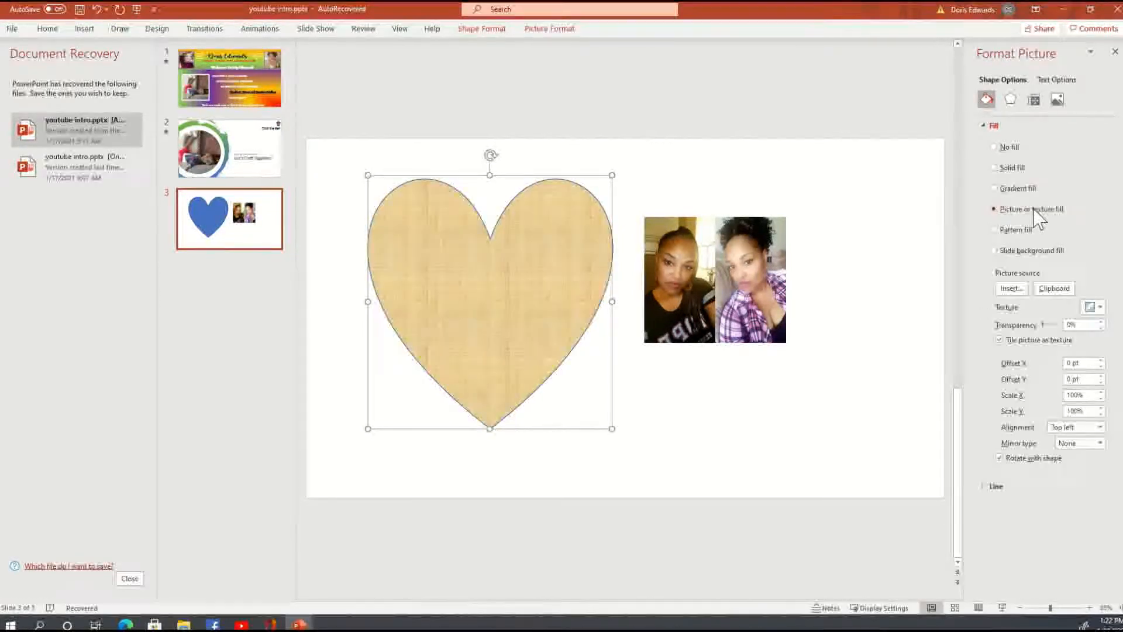
{"action": "left_click", "coordinate": [1052, 289]}
{"action": "left_click", "coordinate": [828, 178]}
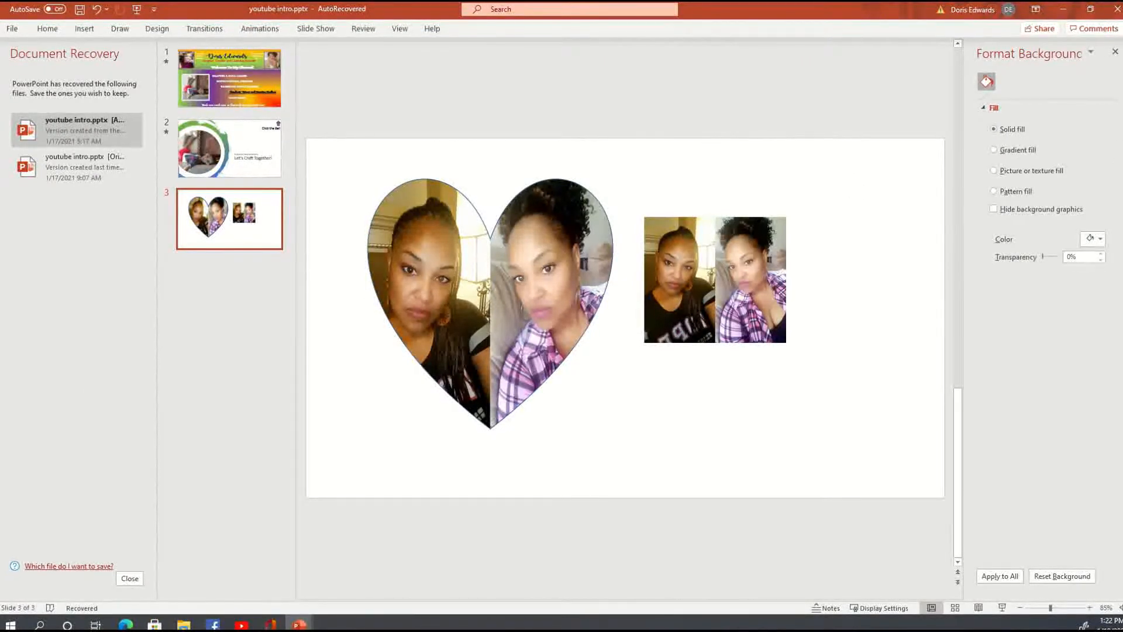
Move the grouped photos onto the lower part of the photo-filled heart and draw a second heart in the free space to its right.
{"action": "left_click", "coordinate": [714, 286]}
{"action": "left_click_drag", "start_coordinate": [682, 282], "coordinate": [508, 367]}
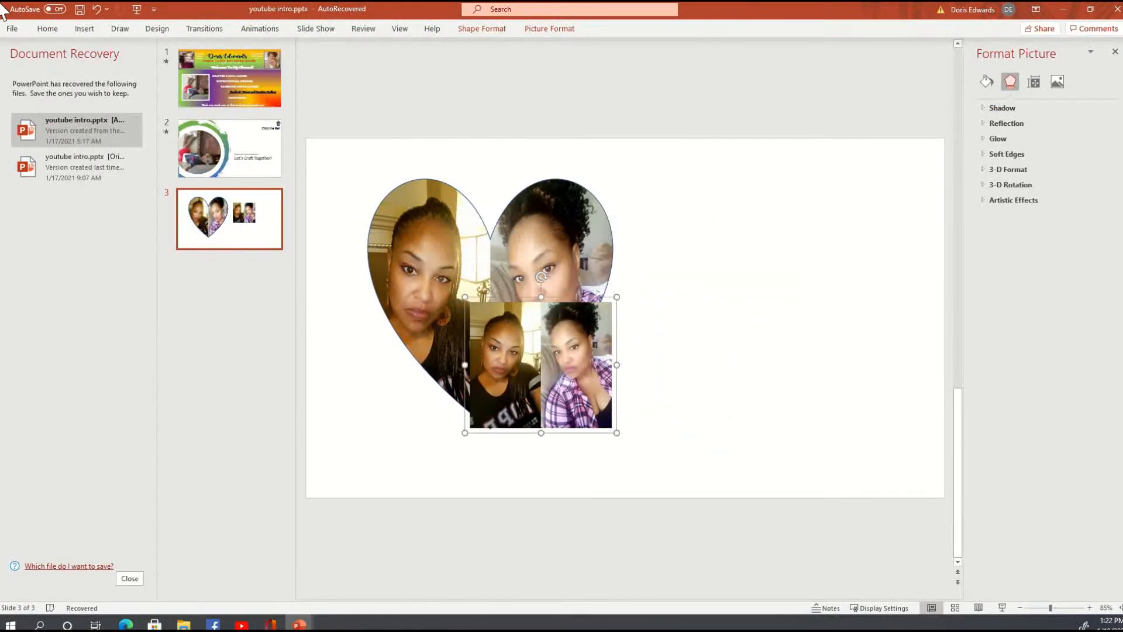
{"action": "mouse_move", "coordinate": [118, 5]}
{"action": "left_click", "coordinate": [82, 28]}
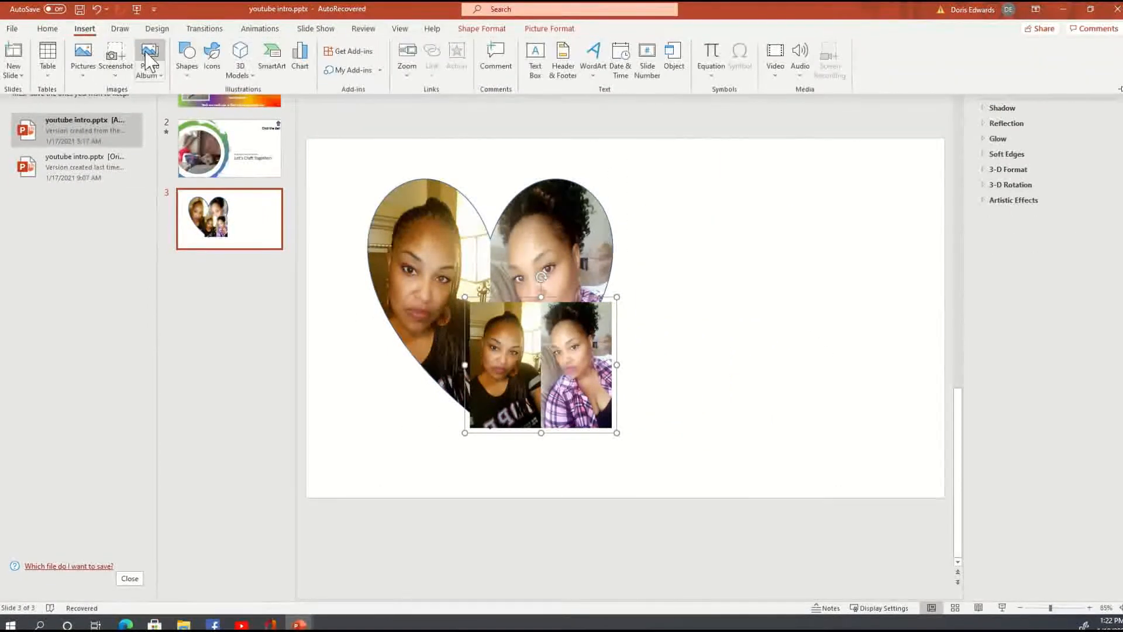
{"action": "left_click", "coordinate": [185, 63]}
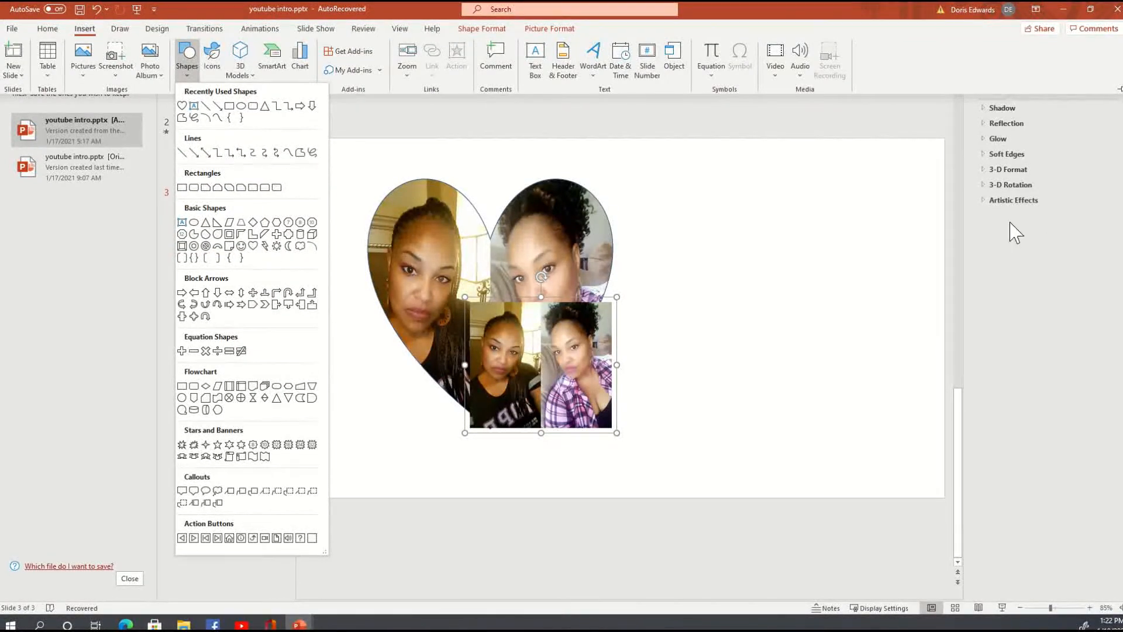
{"action": "left_click", "coordinate": [671, 202]}
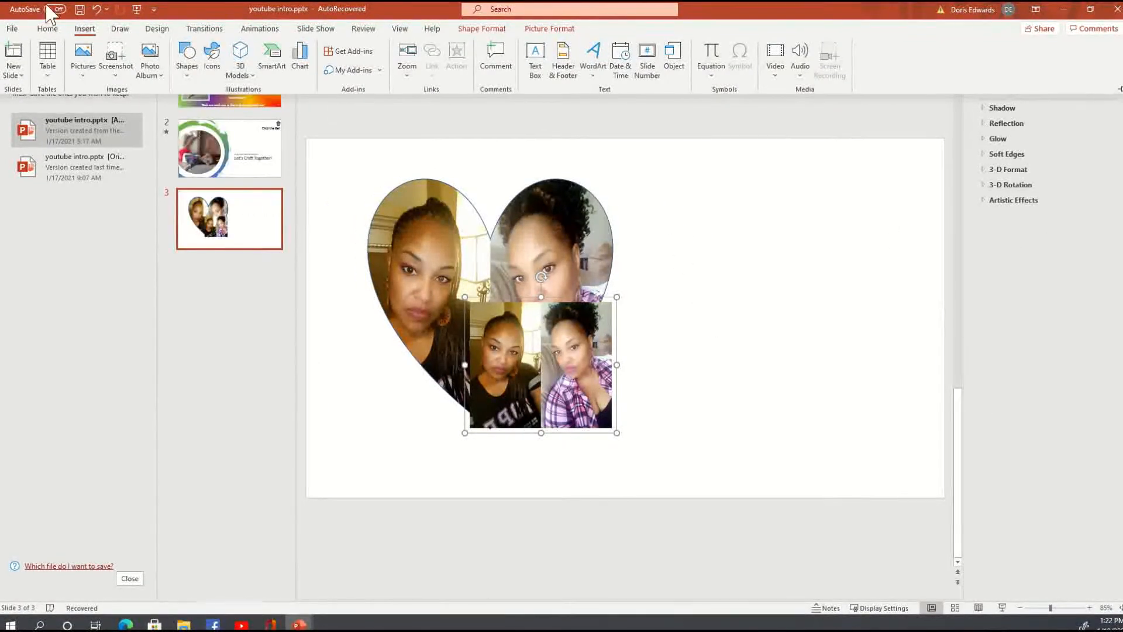
{"action": "left_click", "coordinate": [185, 54]}
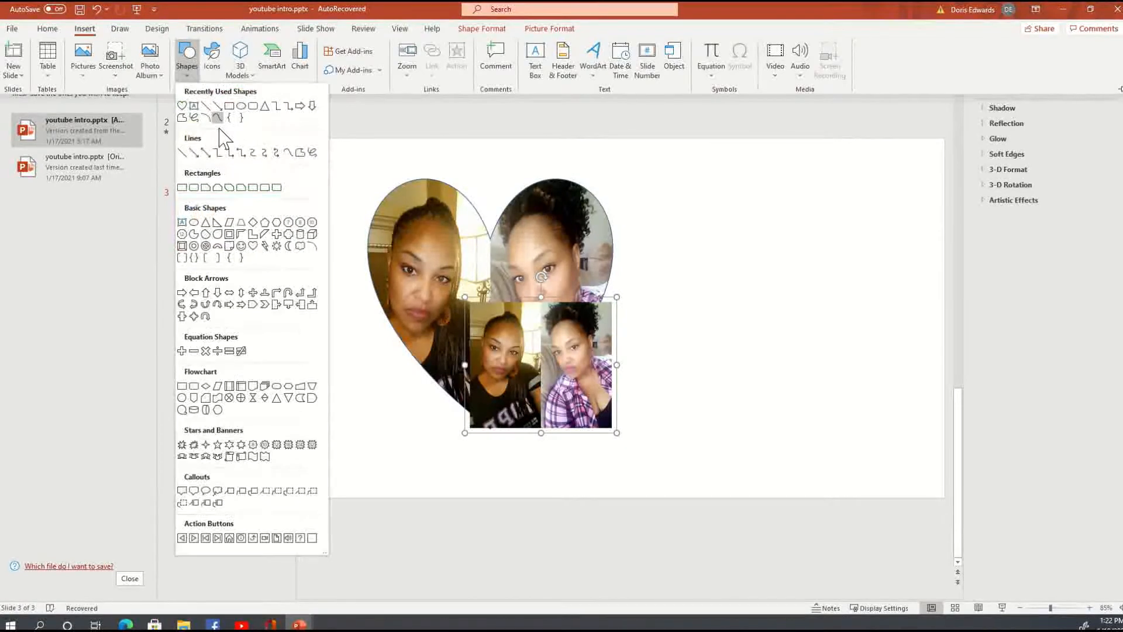
{"action": "left_click", "coordinate": [253, 245]}
{"action": "mouse_move", "coordinate": [662, 193]}
{"action": "left_mouse_down"}
{"action": "mouse_move", "coordinate": [805, 381]}
{"action": "mouse_move", "coordinate": [870, 404]}
{"action": "mouse_move", "coordinate": [883, 429]}
{"action": "left_mouse_up"}
{"action": "mouse_move", "coordinate": [793, 253]}
{"action": "left_mouse_down"}
{"action": "mouse_move", "coordinate": [775, 248]}
{"action": "mouse_move", "coordinate": [775, 236]}
{"action": "left_mouse_up"}
{"action": "left_click", "coordinate": [864, 452]}
Duplicate the grouped photos and move the copy off the slide, above the photo-filled heart.
{"action": "left_click", "coordinate": [522, 360]}
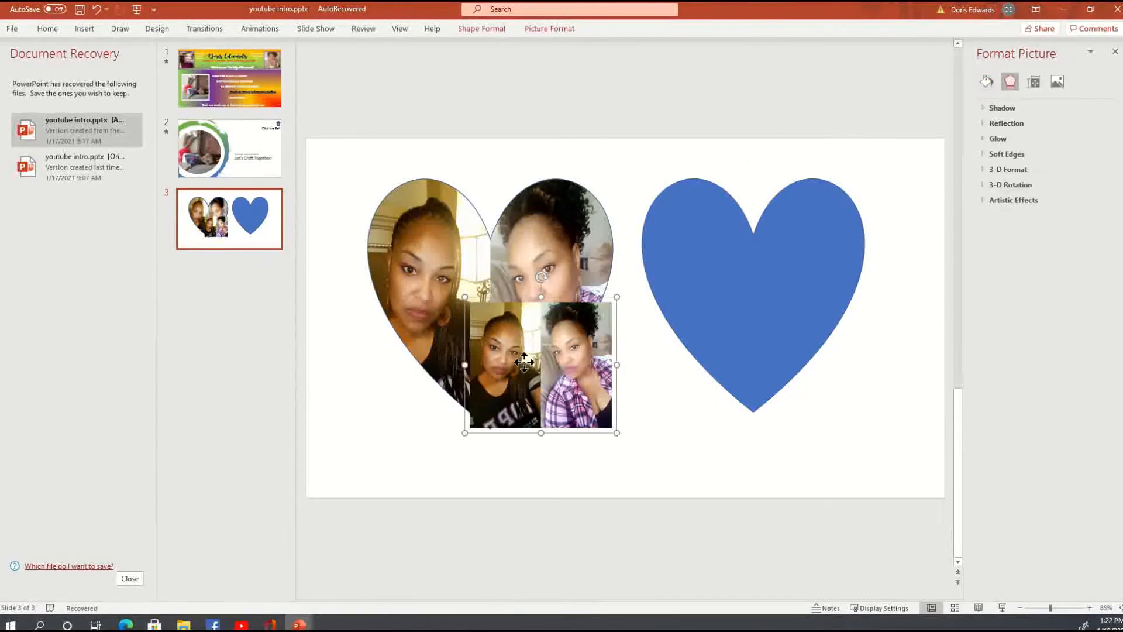
{"action": "right_click", "coordinate": [524, 361]}
{"action": "left_click", "coordinate": [572, 387]}
{"action": "right_click", "coordinate": [541, 342]}
{"action": "left_click", "coordinate": [575, 402]}
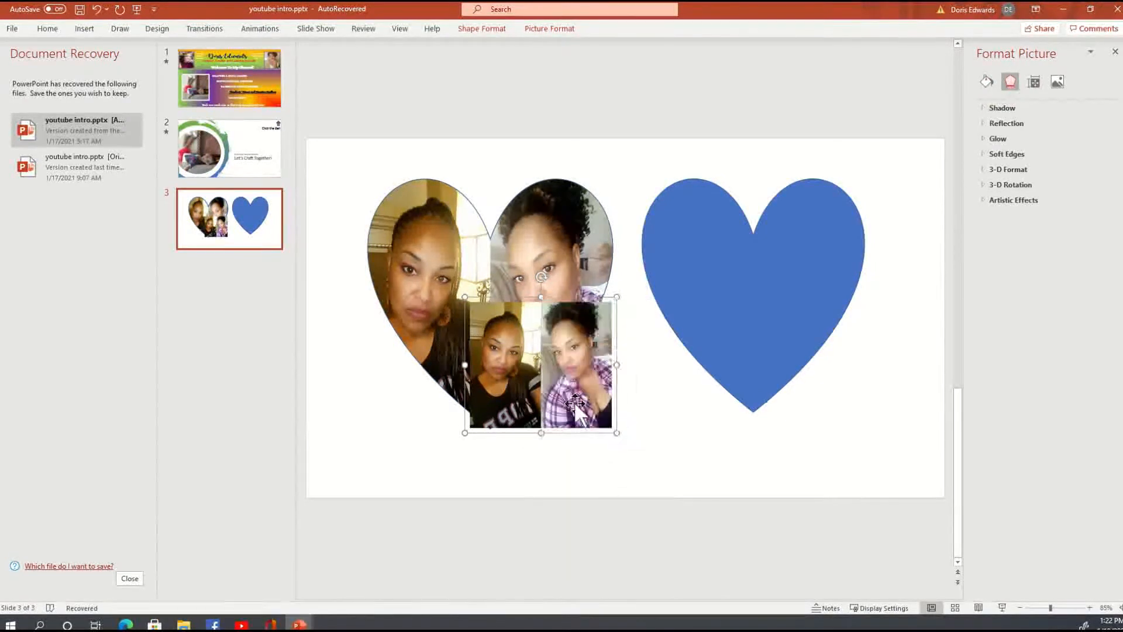
{"action": "left_click_drag", "start_coordinate": [585, 391], "coordinate": [532, 93]}
Ungroup the two photos lying on the photo-filled heart so they become separate pictures.
{"action": "left_click", "coordinate": [541, 472]}
{"action": "scroll", "coordinate": [541, 472], "scroll_direction": "down", "scroll_amount": 1}
{"action": "right_click", "coordinate": [543, 456]}
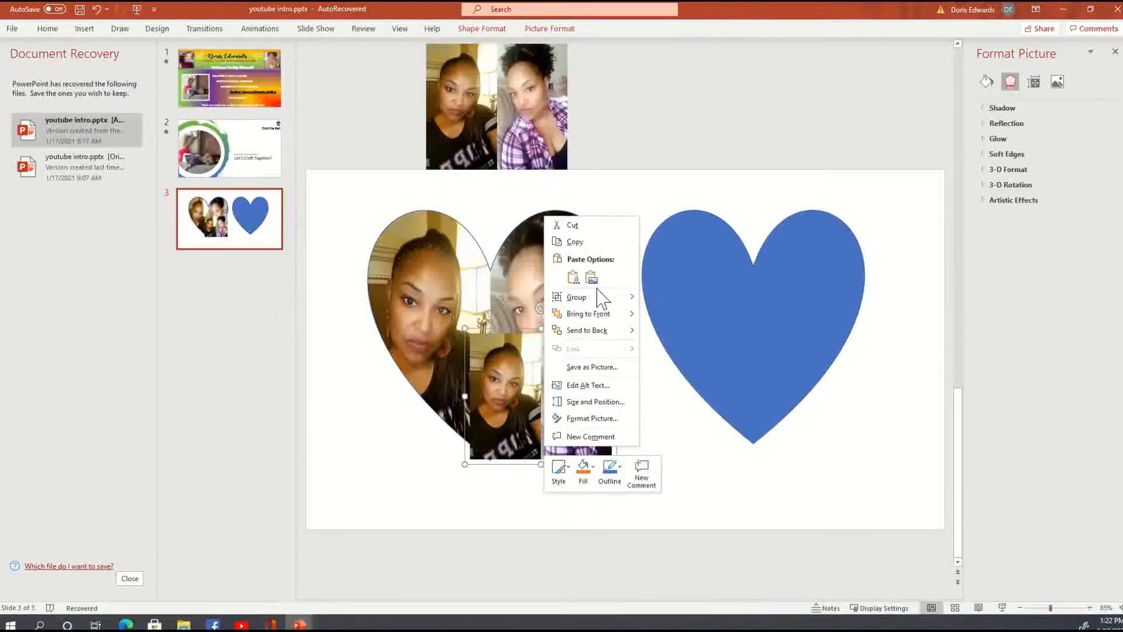
{"action": "mouse_move", "coordinate": [606, 298]}
{"action": "left_click", "coordinate": [675, 331]}
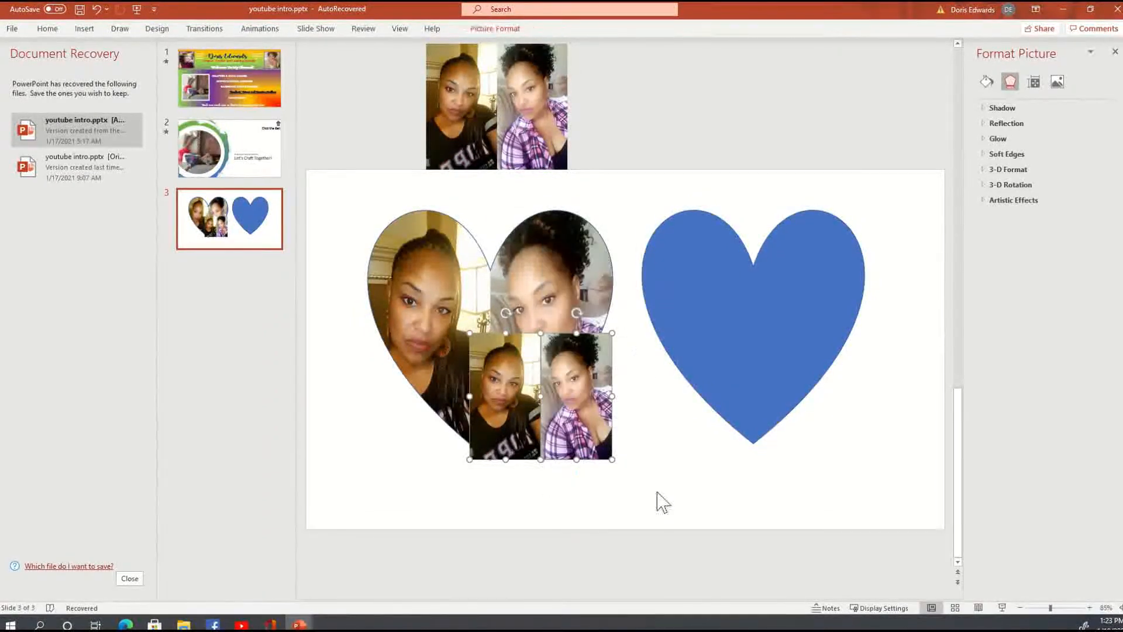
Move the two separate photos onto the blue heart, one over each half.
{"action": "left_click", "coordinate": [657, 492]}
{"action": "left_click_drag", "start_coordinate": [564, 417], "coordinate": [696, 326]}
{"action": "left_click_drag", "start_coordinate": [509, 430], "coordinate": [796, 340]}
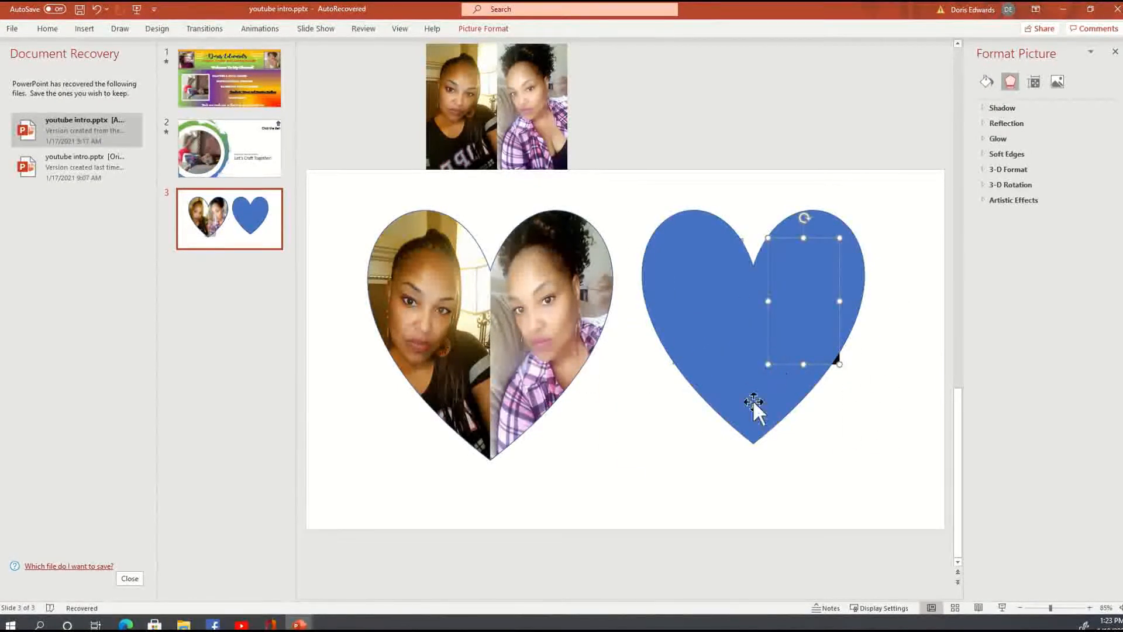
Send the blue heart to the back, behind the two photos.
{"action": "left_click", "coordinate": [753, 402]}
{"action": "right_click", "coordinate": [753, 401]}
{"action": "left_click", "coordinate": [843, 225]}
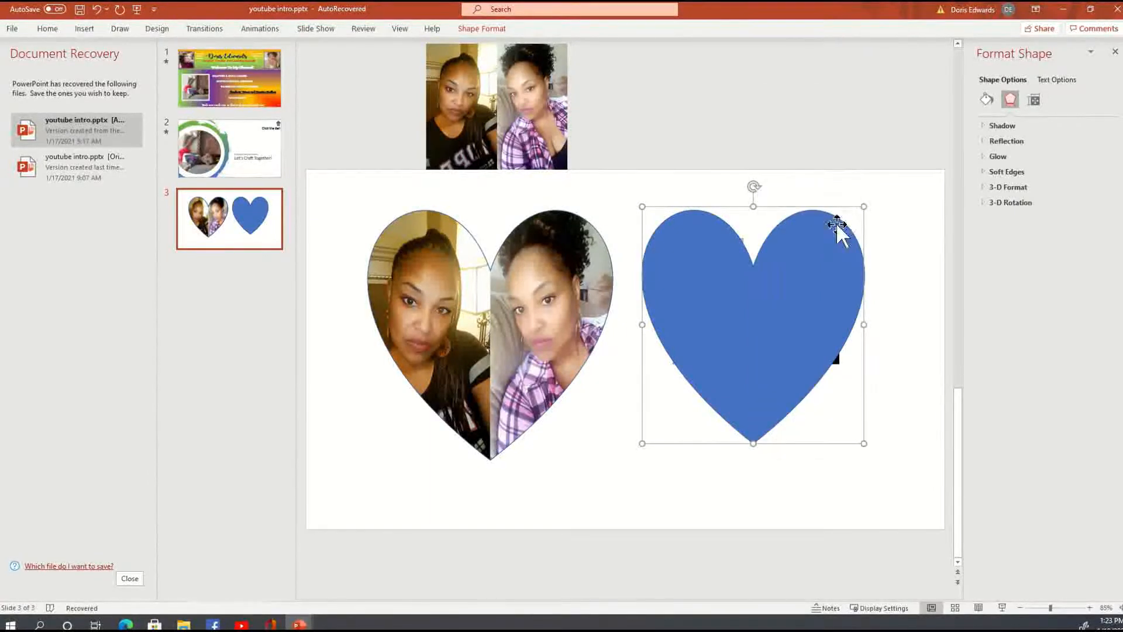
{"action": "left_click", "coordinate": [842, 263]}
{"action": "right_click", "coordinate": [843, 263]}
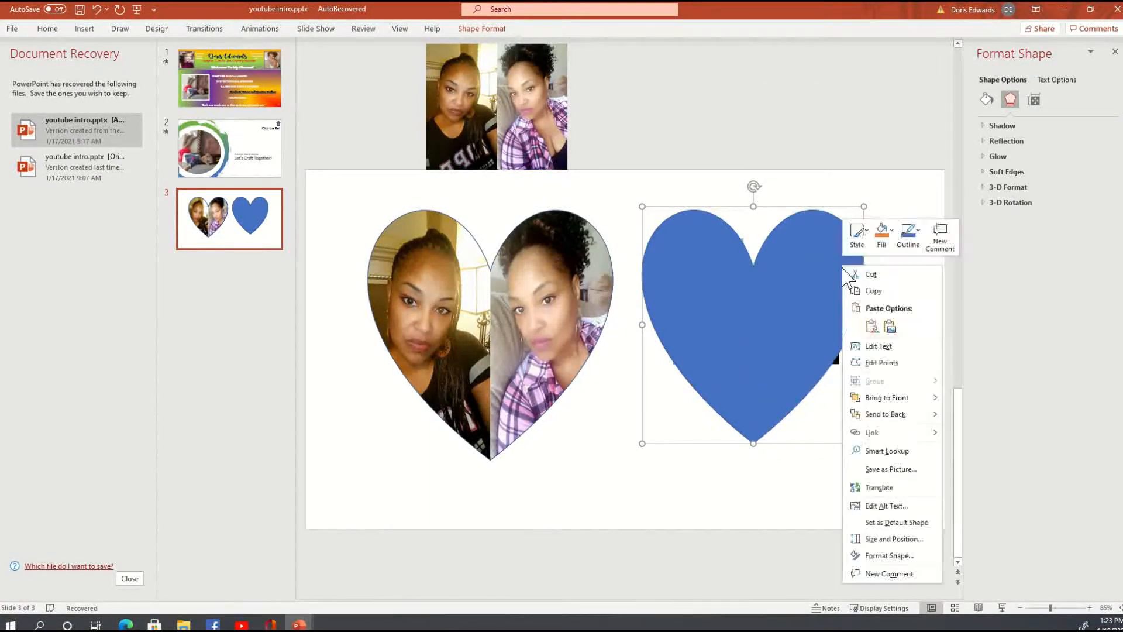
{"action": "left_click", "coordinate": [904, 414]}
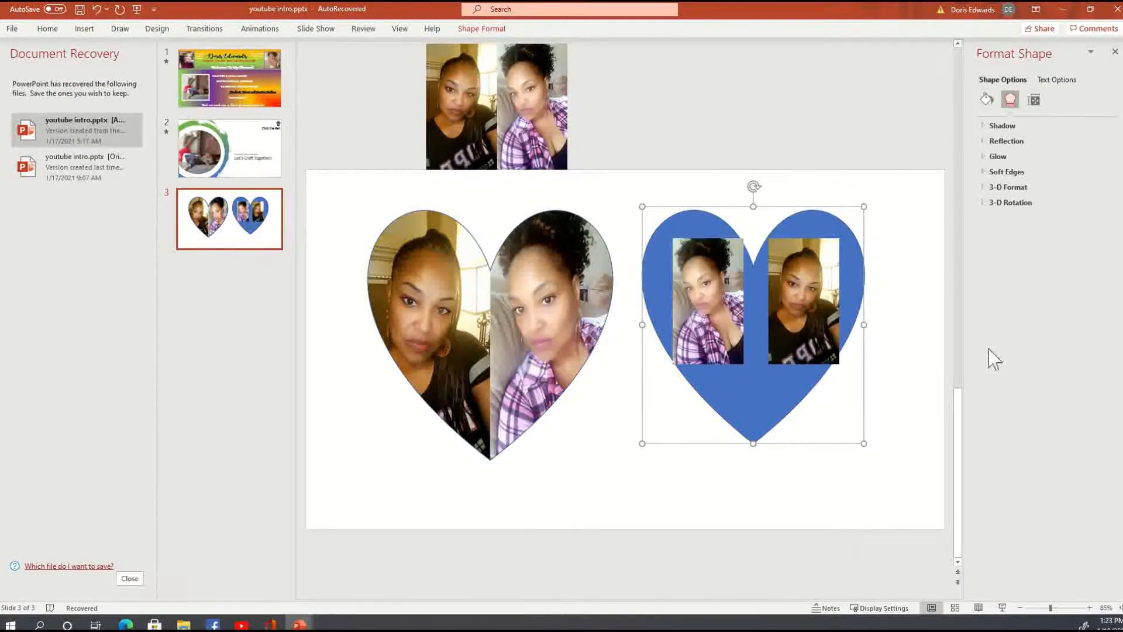
Shrink both photos on the blue heart slightly and position them side by side, one under each lobe.
{"action": "left_click", "coordinate": [905, 359]}
{"action": "left_click", "coordinate": [735, 335]}
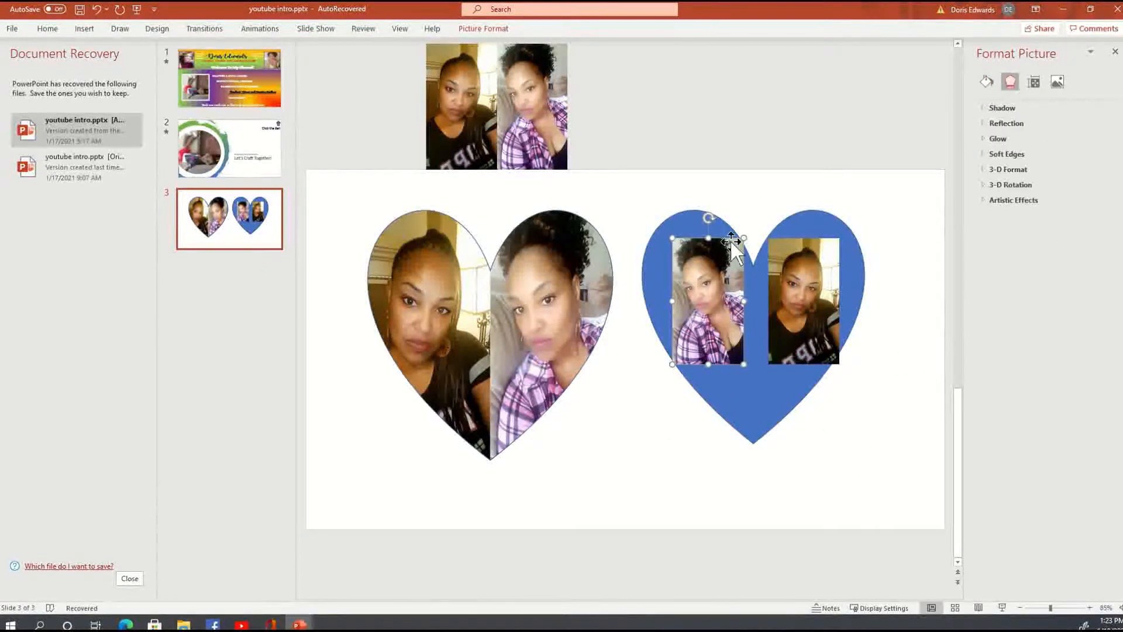
{"action": "left_click_drag", "start_coordinate": [744, 238], "coordinate": [739, 247]}
{"action": "left_click_drag", "start_coordinate": [725, 302], "coordinate": [726, 297]}
{"action": "left_click_drag", "start_coordinate": [826, 328], "coordinate": [827, 328]}
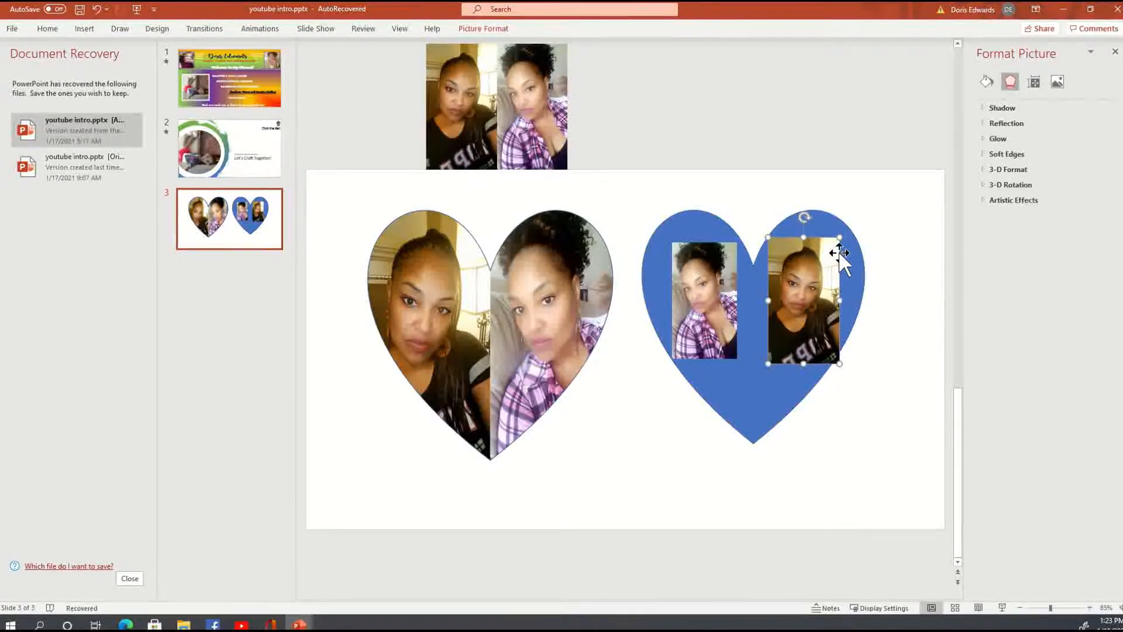
{"action": "left_click_drag", "start_coordinate": [839, 239], "coordinate": [829, 255]}
{"action": "left_click_drag", "start_coordinate": [812, 297], "coordinate": [818, 281]}
{"action": "left_click", "coordinate": [896, 406]}
{"action": "left_click", "coordinate": [816, 327]}
{"action": "left_click_drag", "start_coordinate": [816, 325], "coordinate": [836, 357]}
{"action": "left_click", "coordinate": [884, 415]}
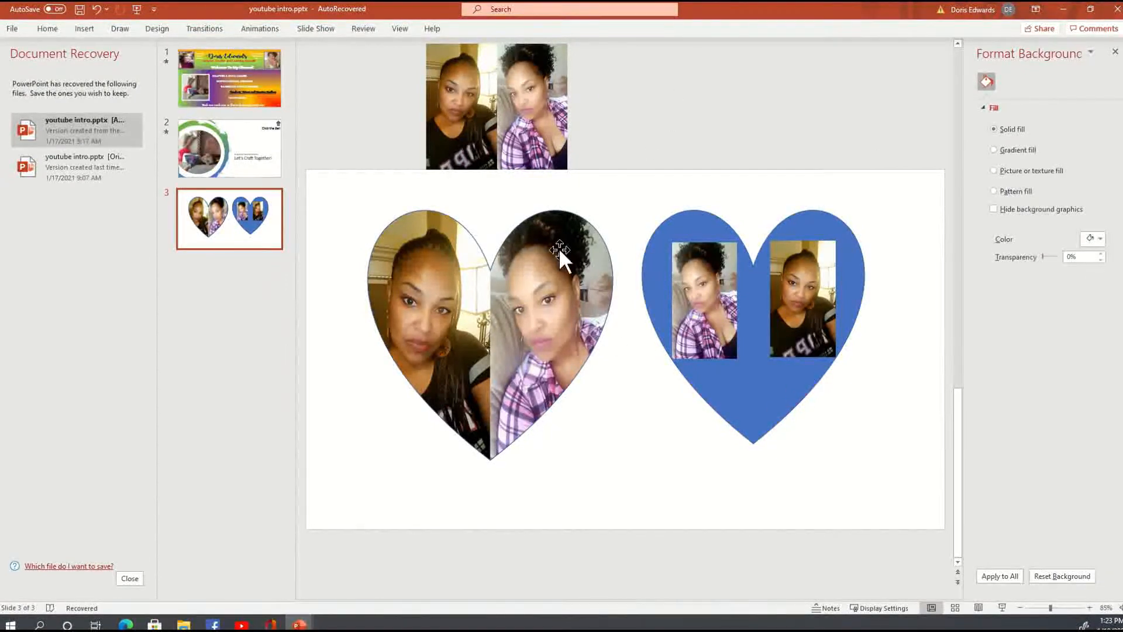
Save the grouped photos above the slide as a PNG picture on the Desktop, with a file name beginning with "test".
{"action": "left_click", "coordinate": [535, 106]}
{"action": "right_click", "coordinate": [537, 111]}
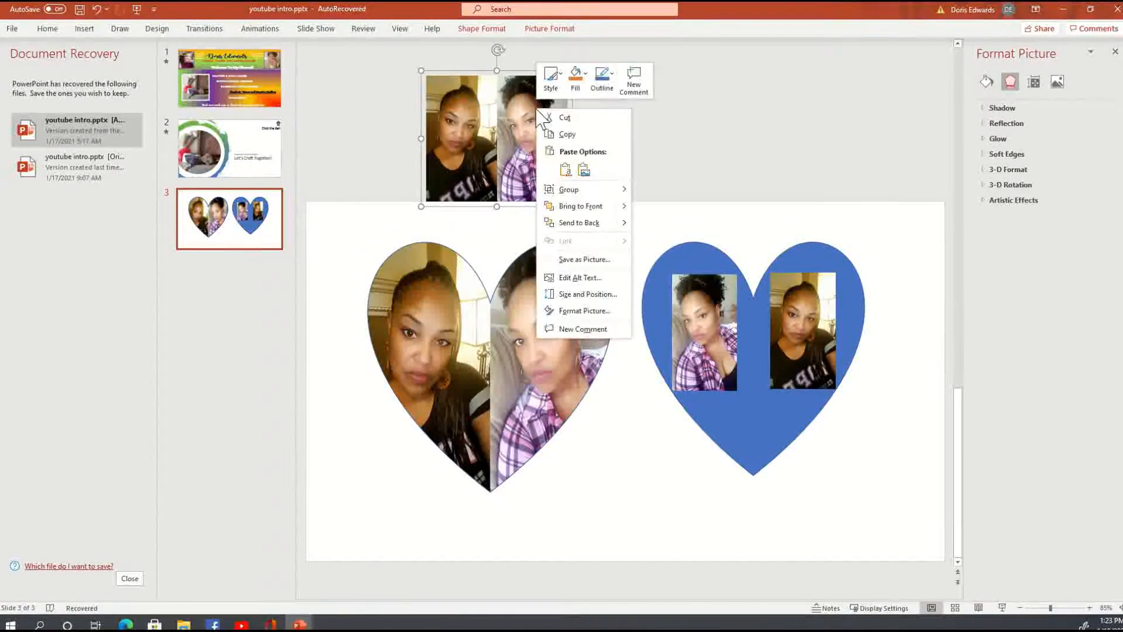
{"action": "left_click", "coordinate": [614, 260]}
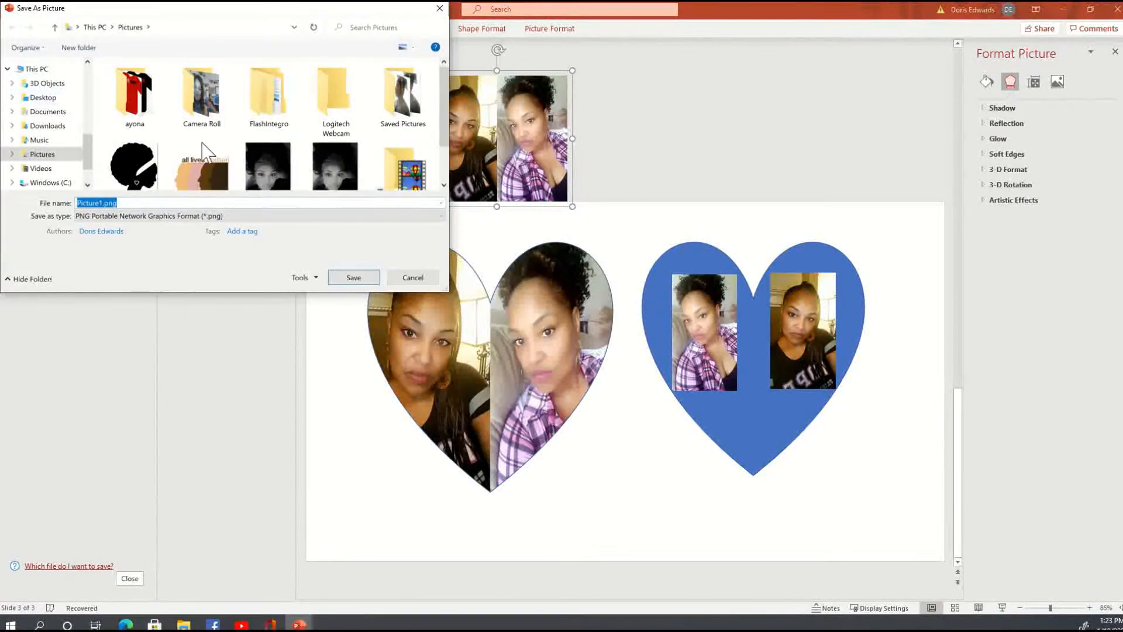
{"action": "left_click", "coordinate": [56, 101]}
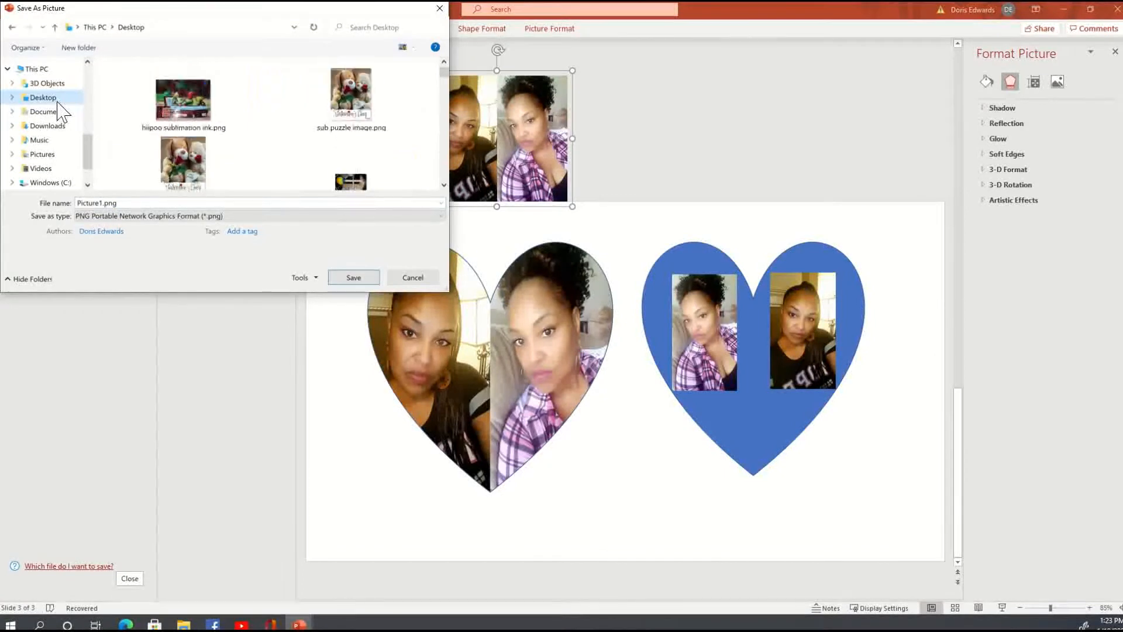
{"action": "left_click", "coordinate": [151, 203]}
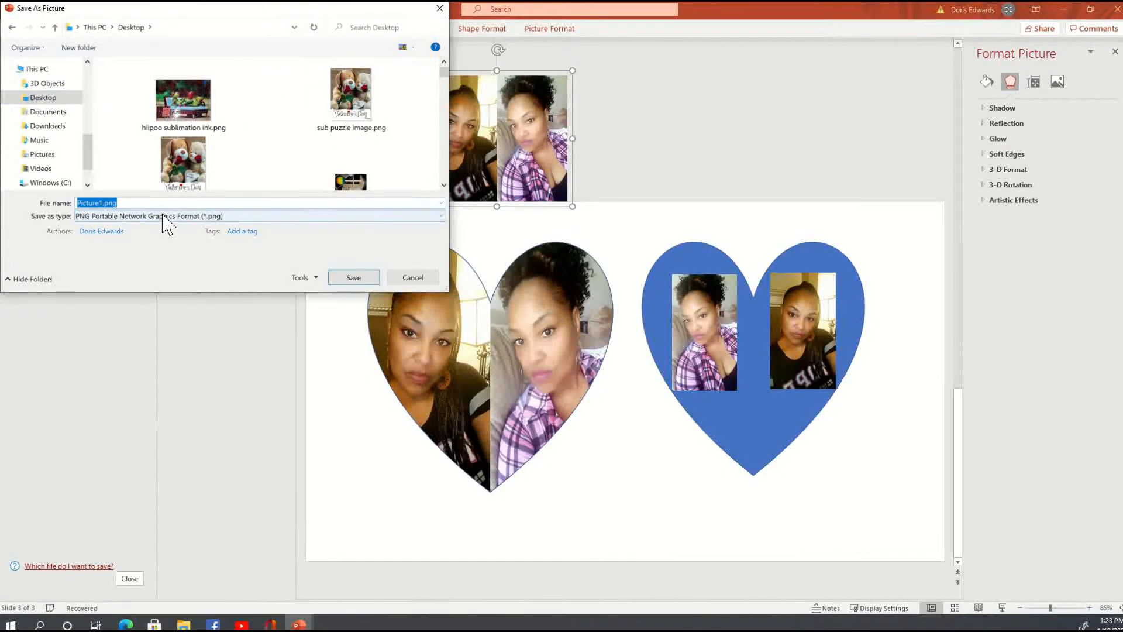
{"action": "type", "text": "test har"}
{"action": "type", "text": "rt pictur"}
{"action": "left_click", "coordinate": [369, 280]}
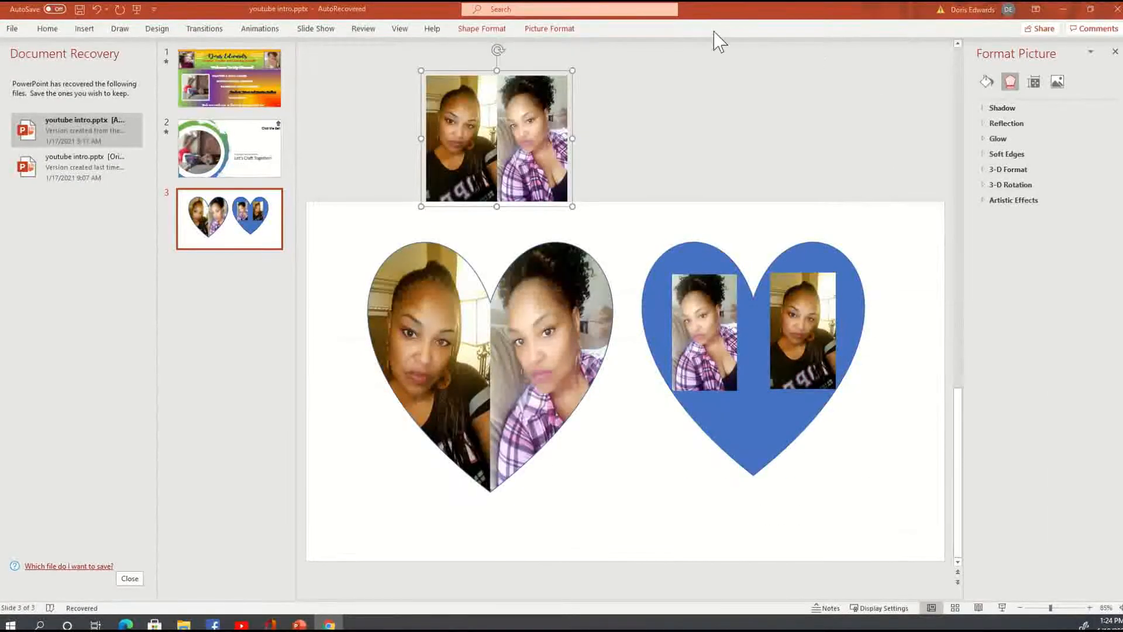
Switch to a maximized Chrome window, search for "cricut design space login" and open the Cricut customer login result.
{"action": "mouse_move", "coordinate": [111, 3]}
{"action": "left_click_drag", "start_coordinate": [1120, 626], "coordinate": [493, 185]}
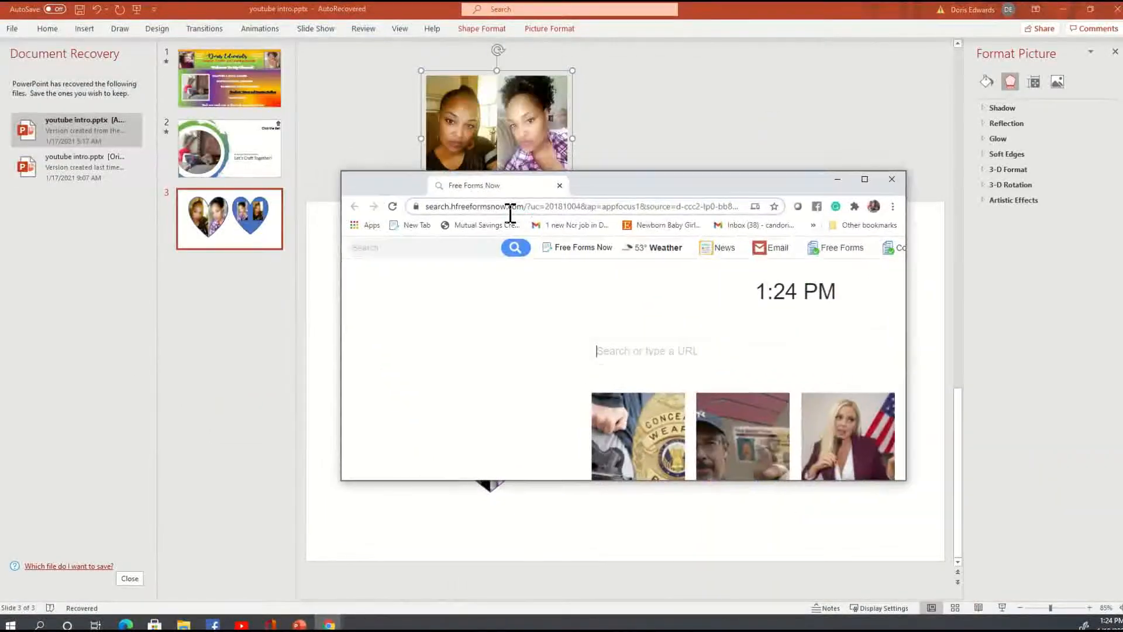
{"action": "left_click", "coordinate": [864, 179]}
{"action": "left_click", "coordinate": [310, 29]}
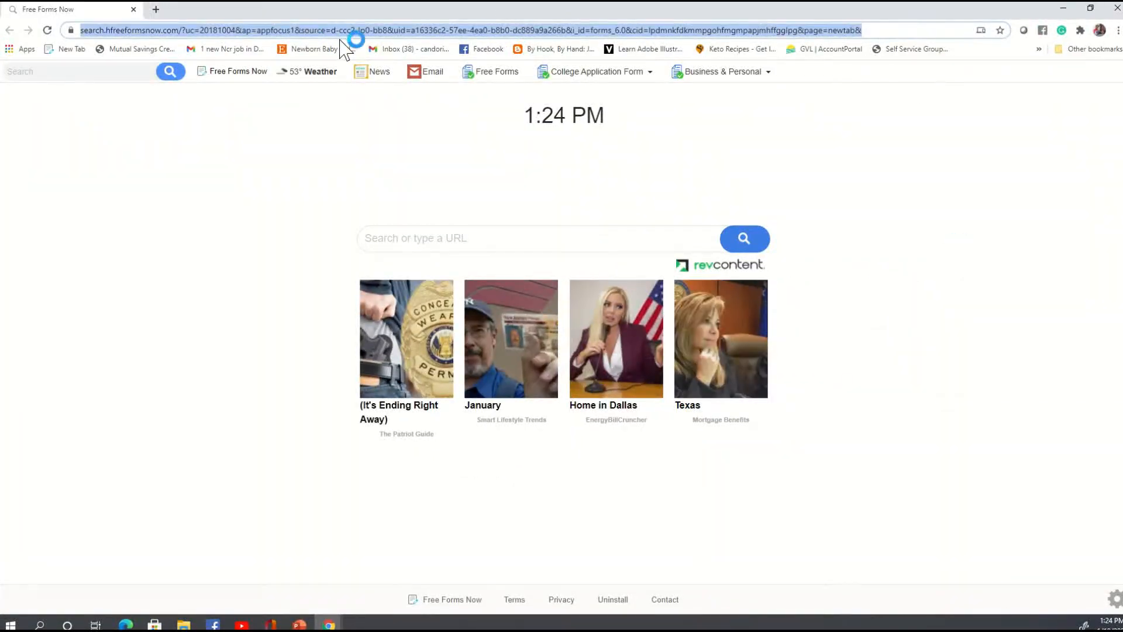
{"action": "type", "text": "cricut"}
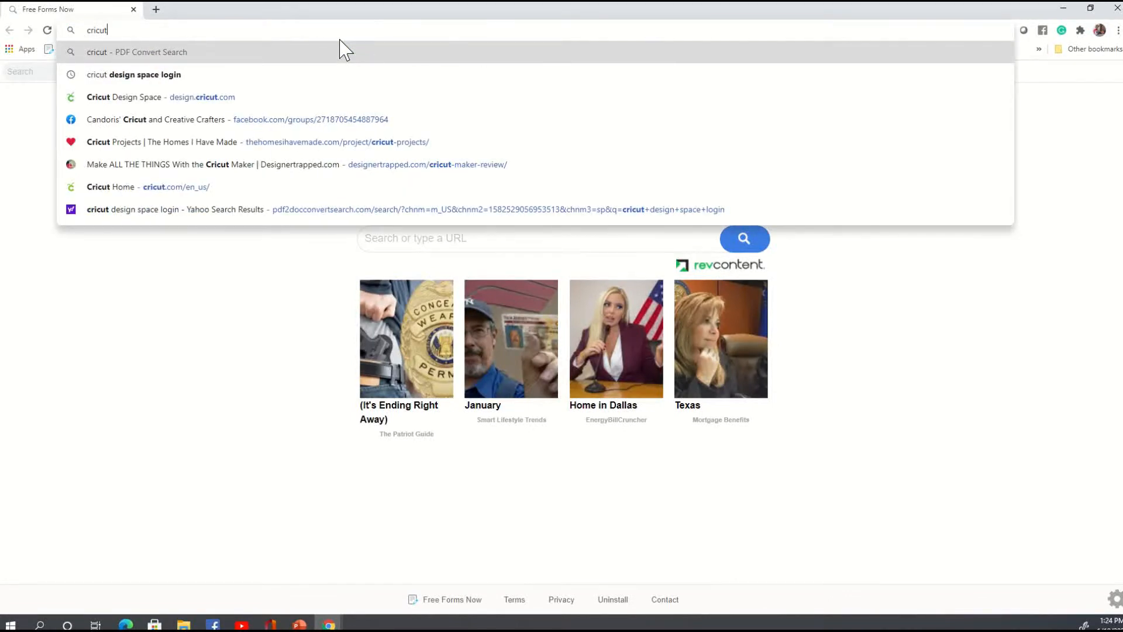
{"action": "left_click", "coordinate": [195, 78]}
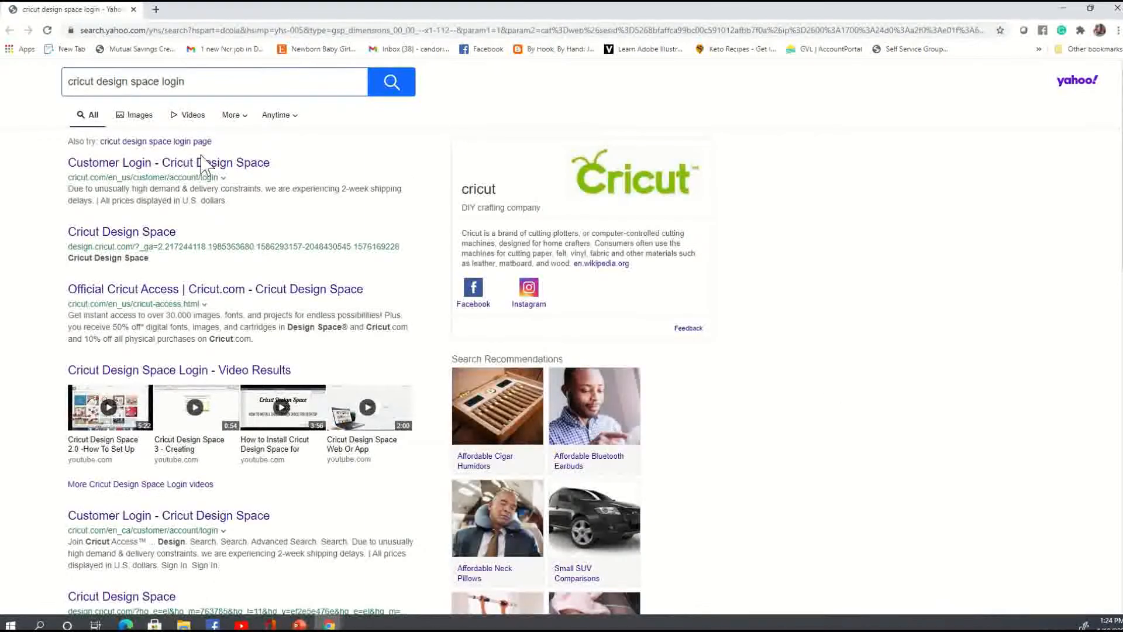
{"action": "left_click", "coordinate": [199, 163]}
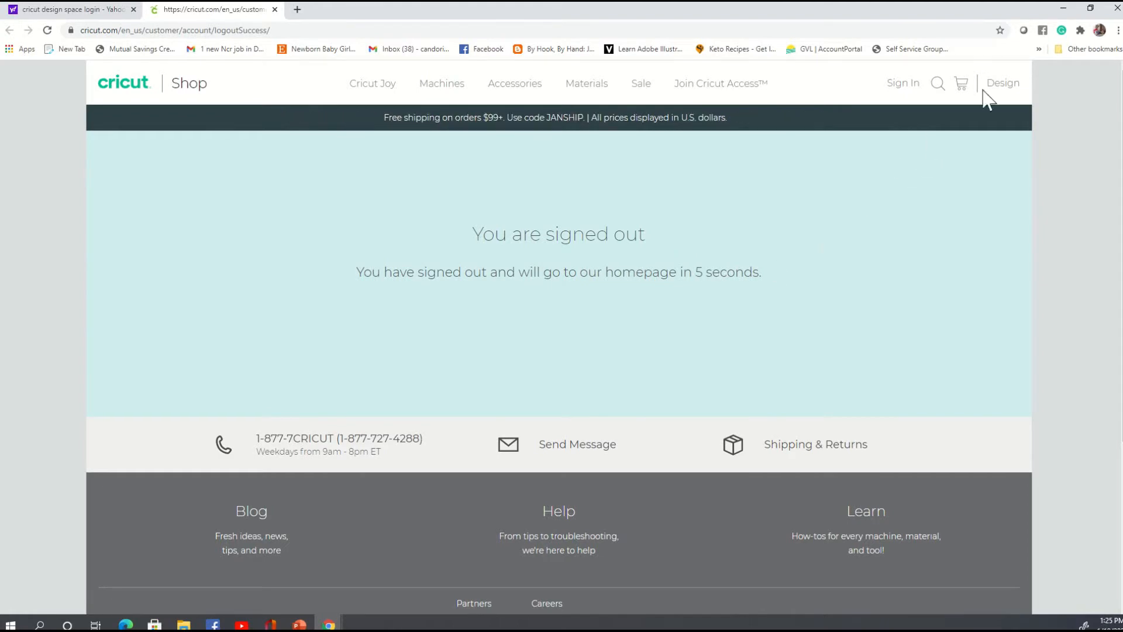
Sign in to the Cricut website using the saved account e-mail and password.
{"action": "left_click", "coordinate": [921, 93]}
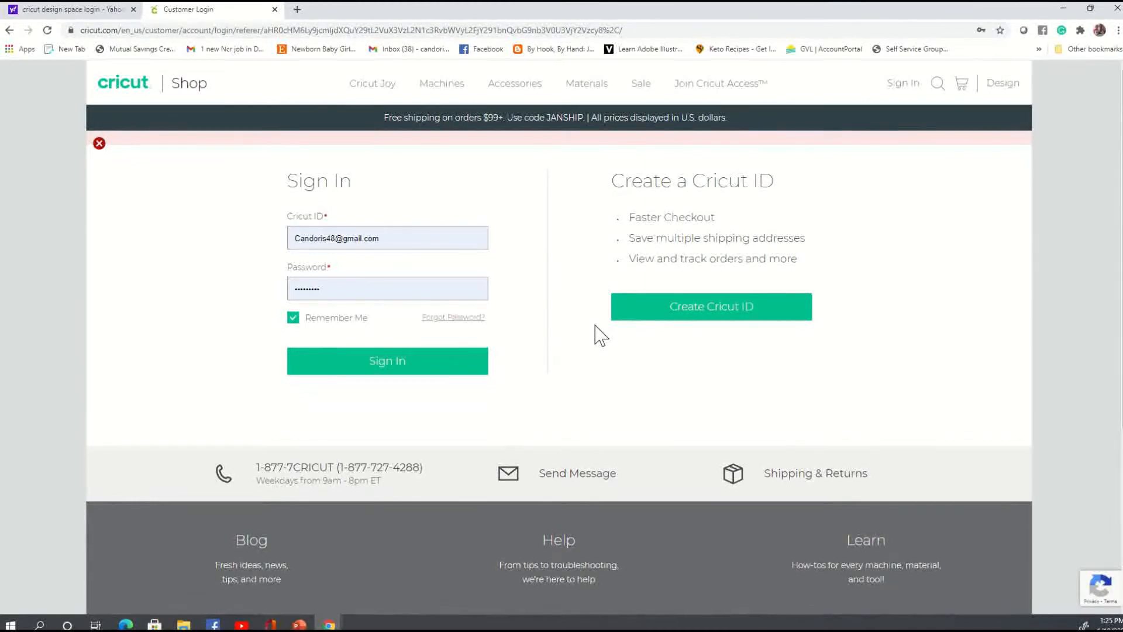
{"action": "left_click", "coordinate": [340, 294]}
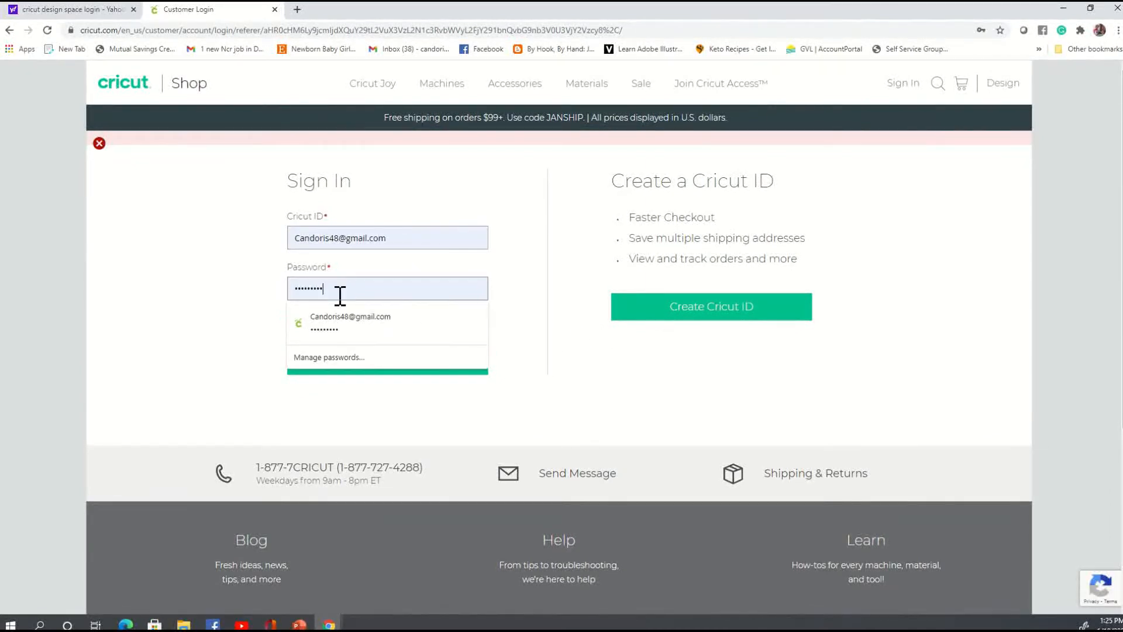
{"action": "left_click", "coordinate": [313, 322]}
{"action": "left_click", "coordinate": [359, 370]}
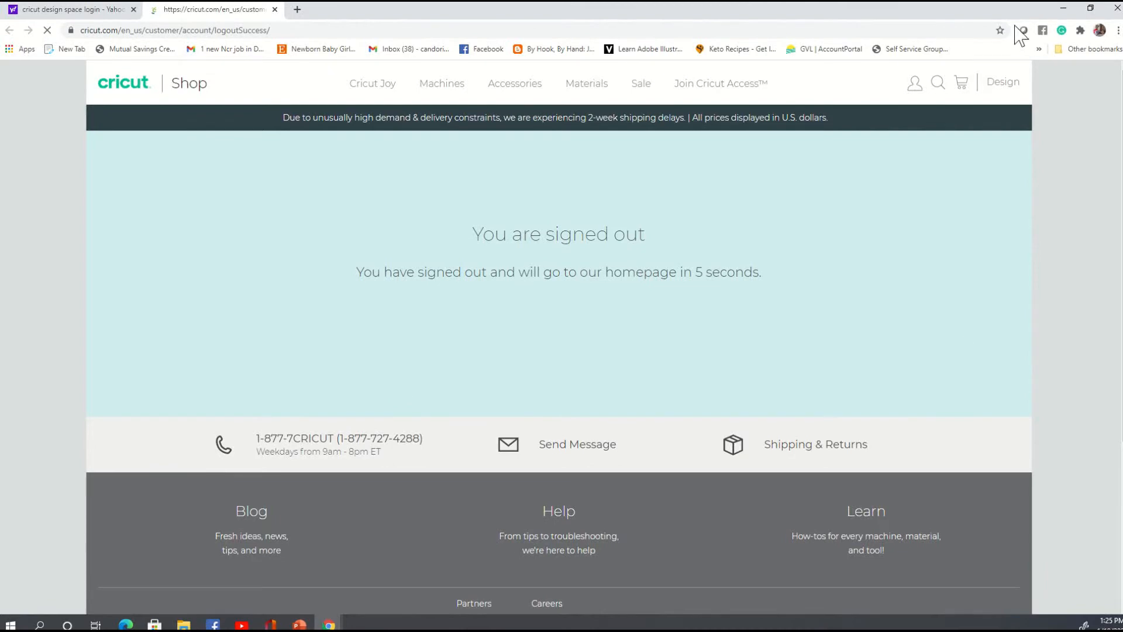
Go to the Cricut Design page and launch the Design Space desktop application, allowing the browser to open it.
{"action": "left_click", "coordinate": [1000, 89]}
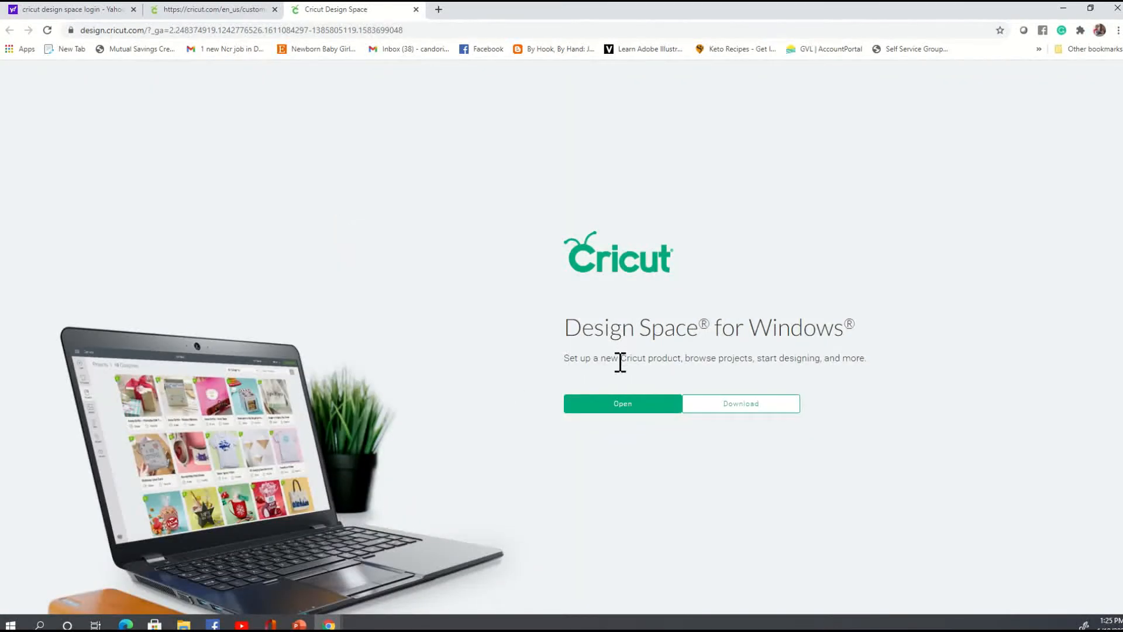
{"action": "left_click", "coordinate": [607, 405]}
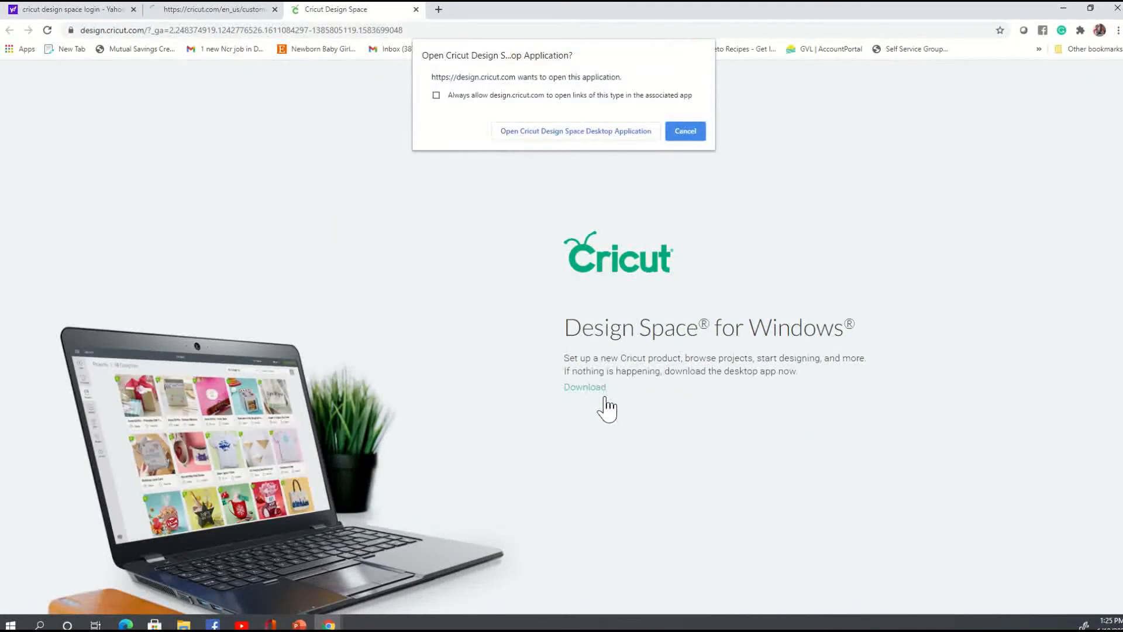
{"action": "left_click", "coordinate": [509, 138]}
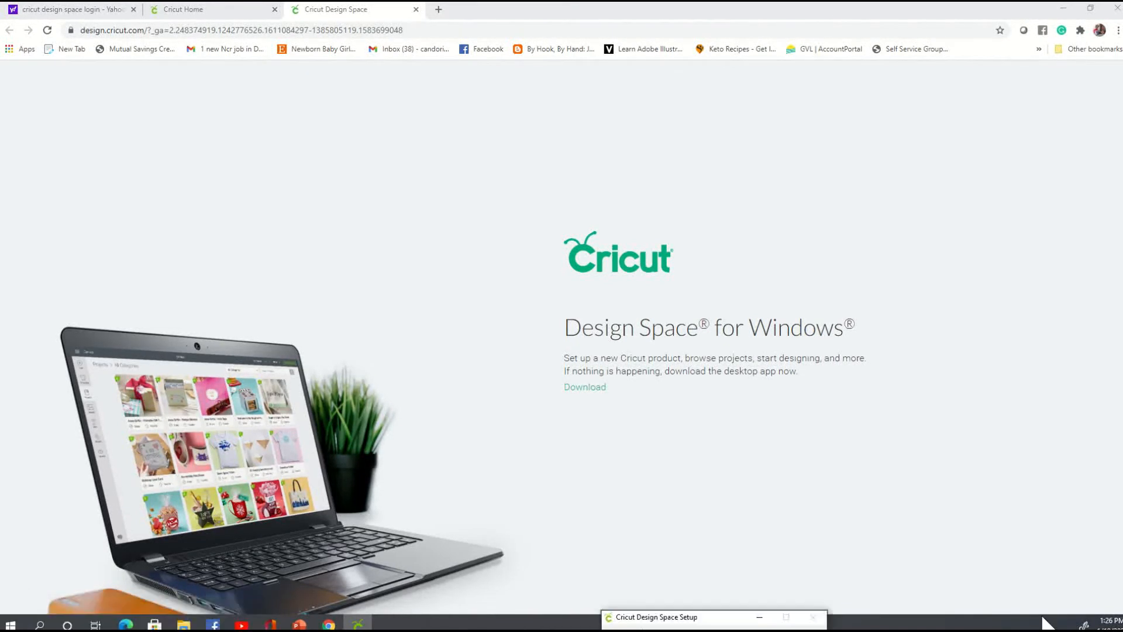
{"action": "left_click_drag", "start_coordinate": [899, 474], "coordinate": [436, 186]}
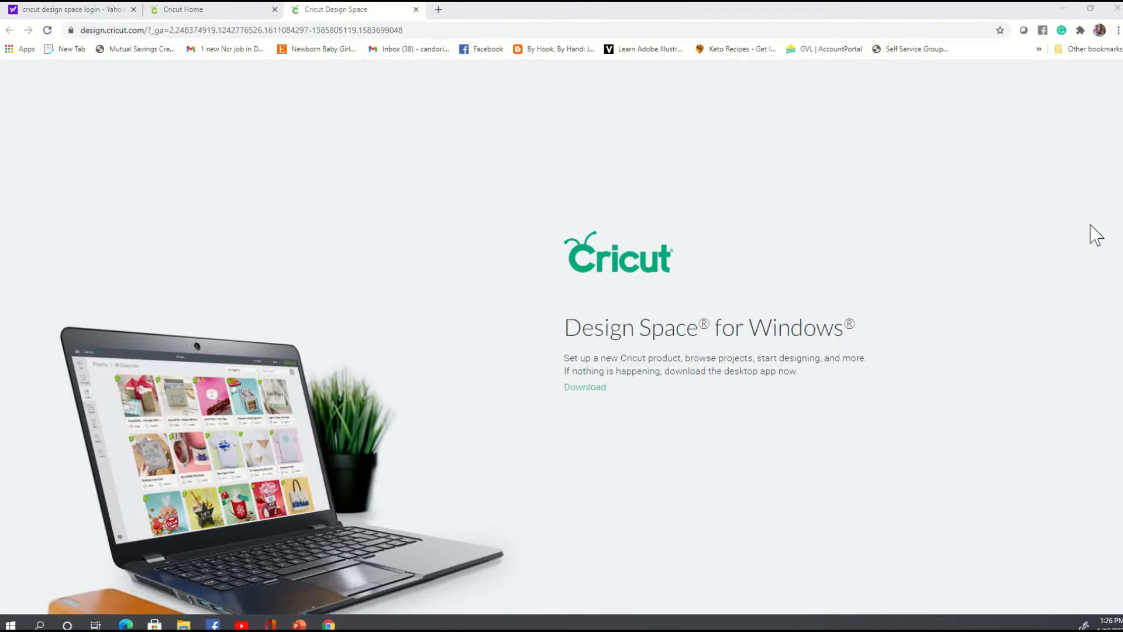
{"action": "left_click", "coordinate": [218, 10]}
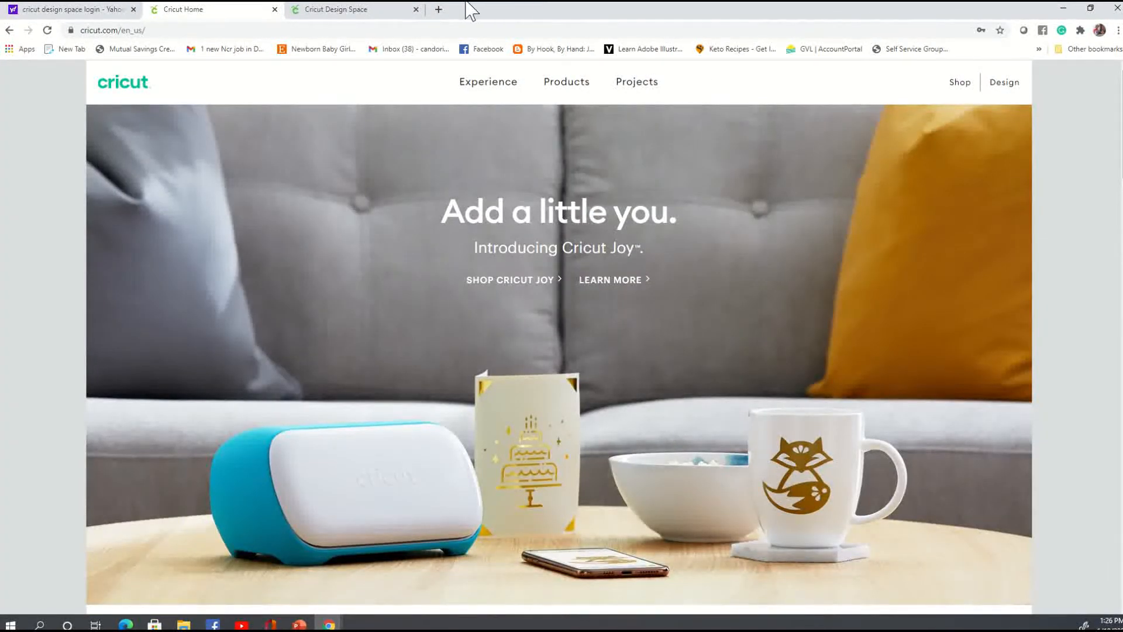
{"action": "left_click", "coordinate": [302, 12]}
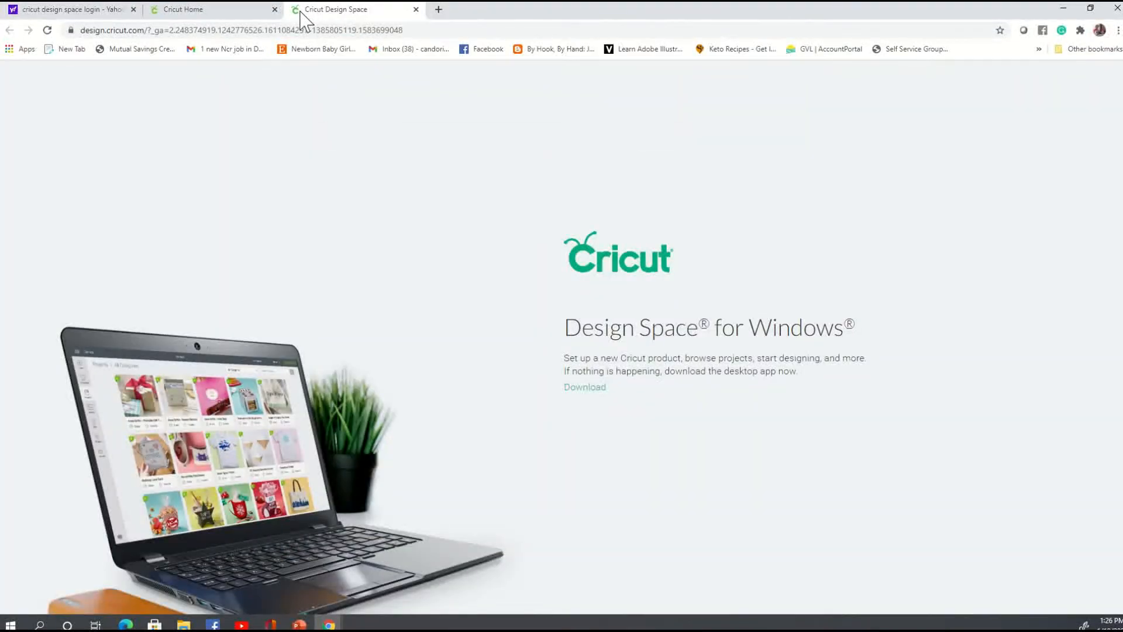
Switch to the Cricut Design Space application, maximize its window and start a new project.
{"action": "left_click", "coordinate": [1063, 8]}
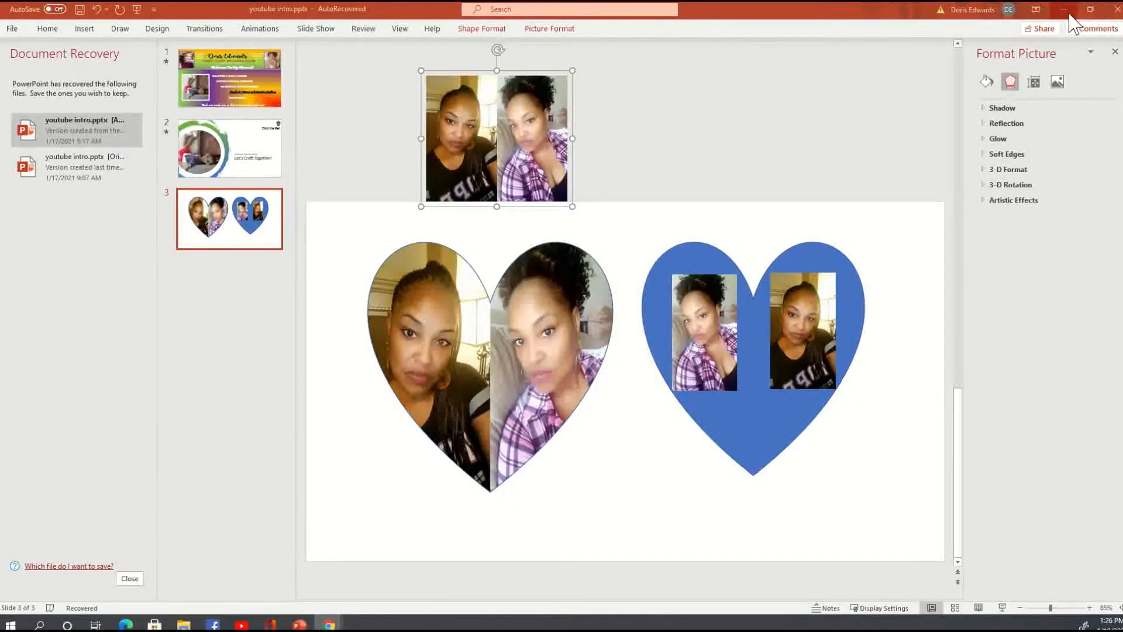
{"action": "left_click", "coordinate": [1063, 9]}
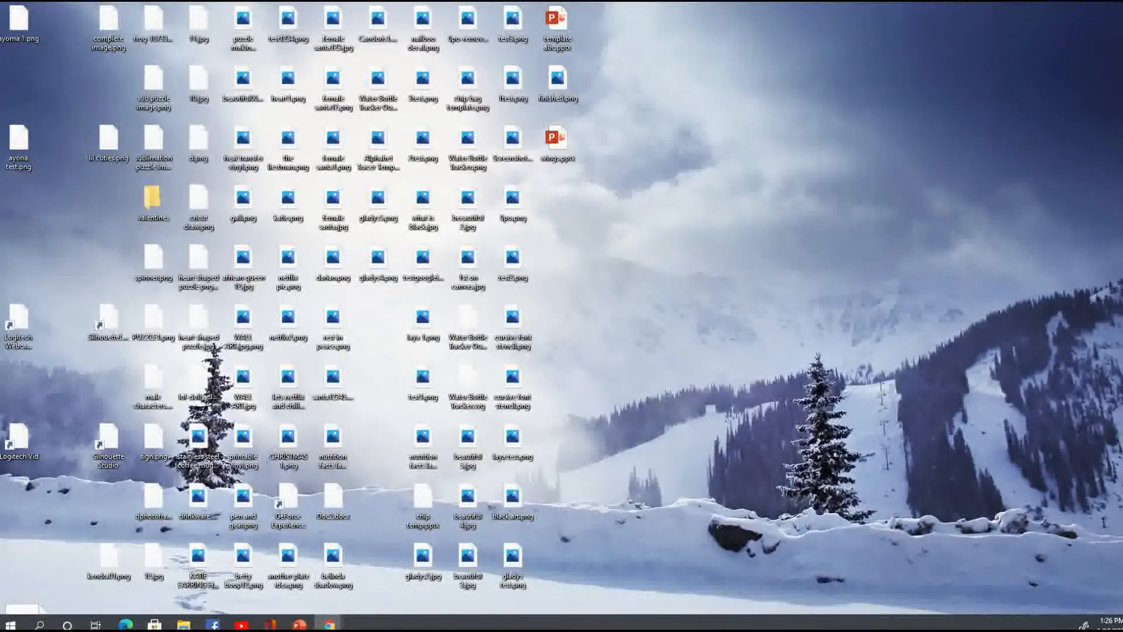
{"action": "left_click", "coordinate": [330, 624]}
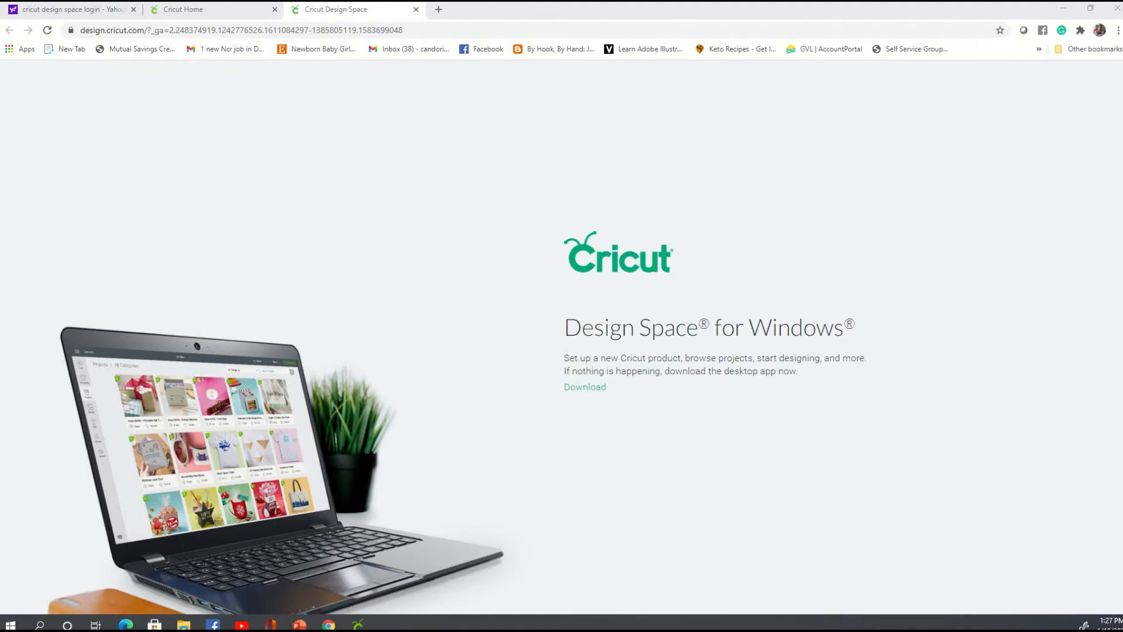
{"action": "left_click_drag", "start_coordinate": [898, 371], "coordinate": [499, 118]}
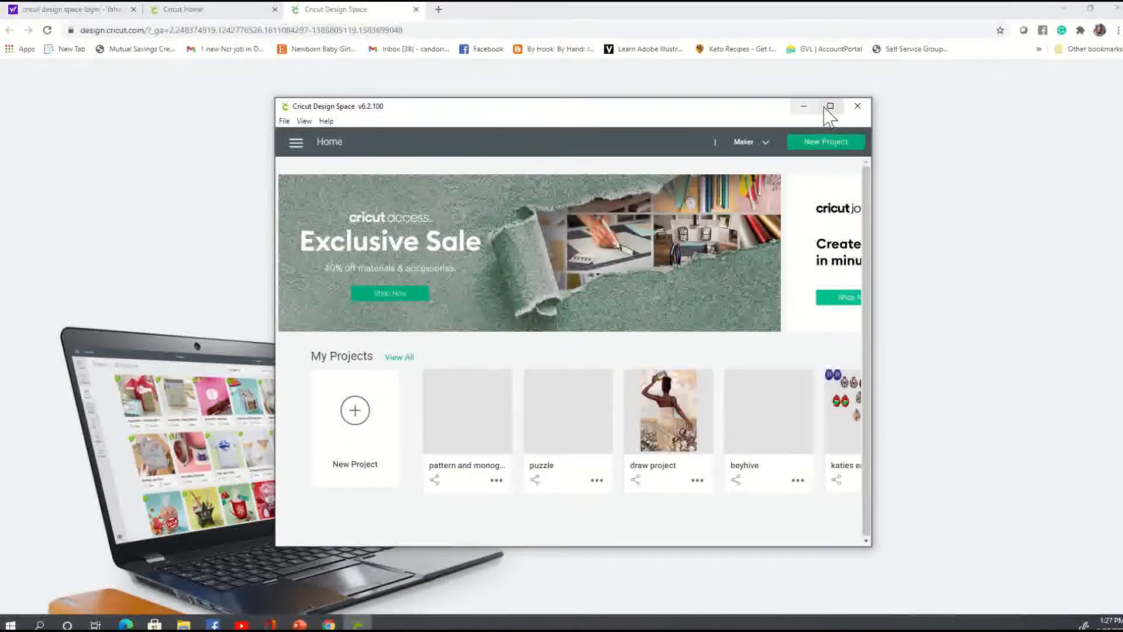
{"action": "left_click", "coordinate": [830, 106]}
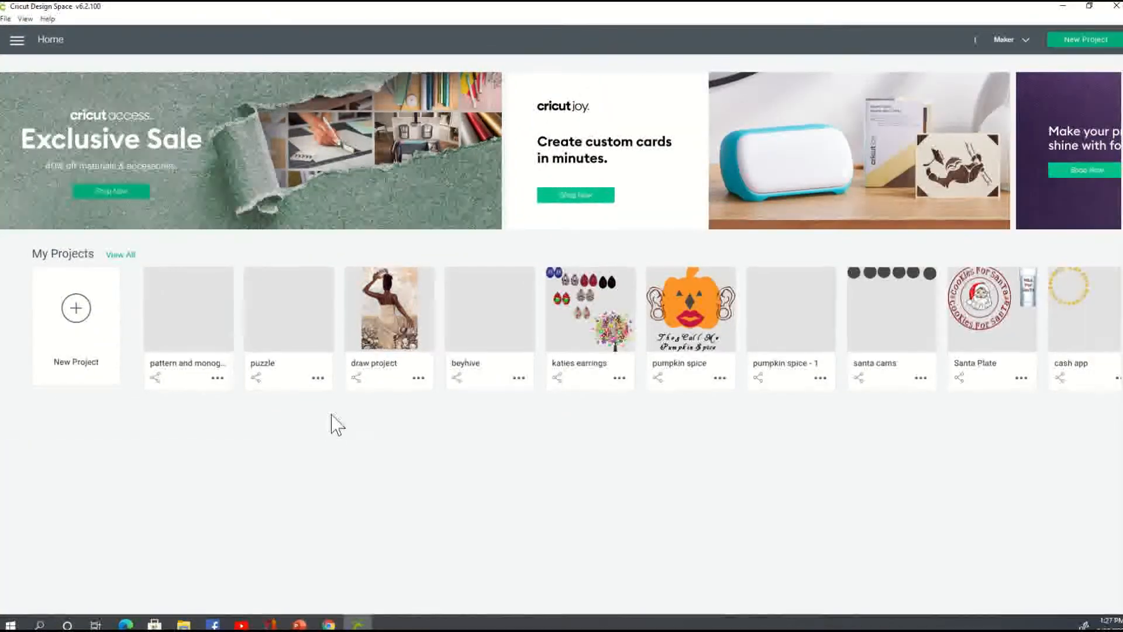
{"action": "left_click", "coordinate": [76, 324]}
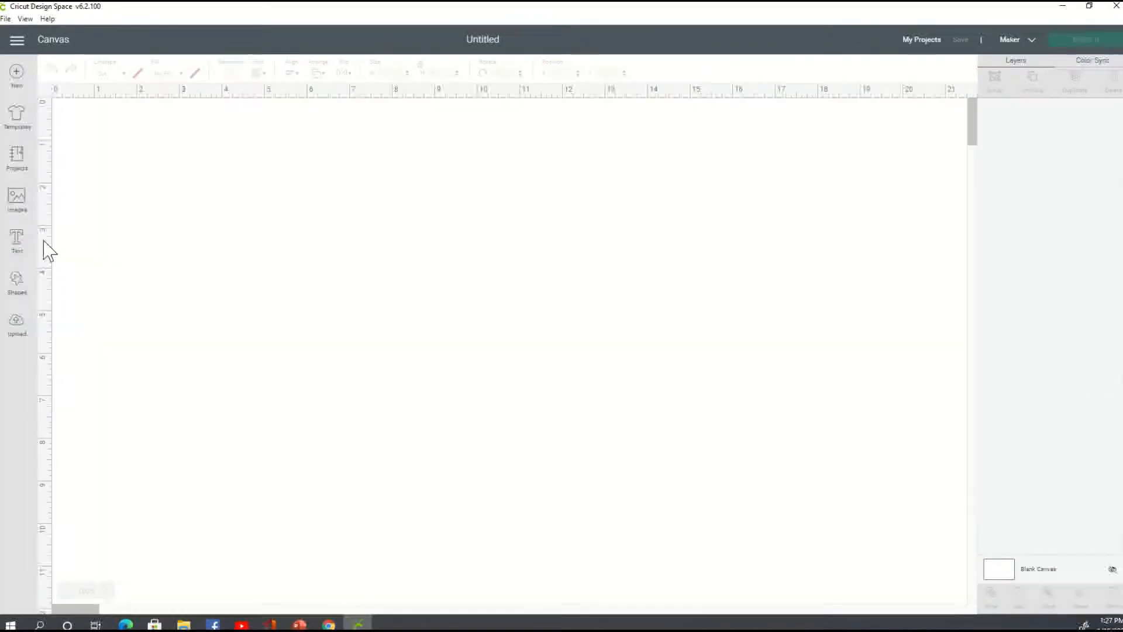
Insert a heart shape on the canvas and delete the duplicate heart.
{"action": "left_click", "coordinate": [18, 299]}
{"action": "left_click", "coordinate": [66, 366]}
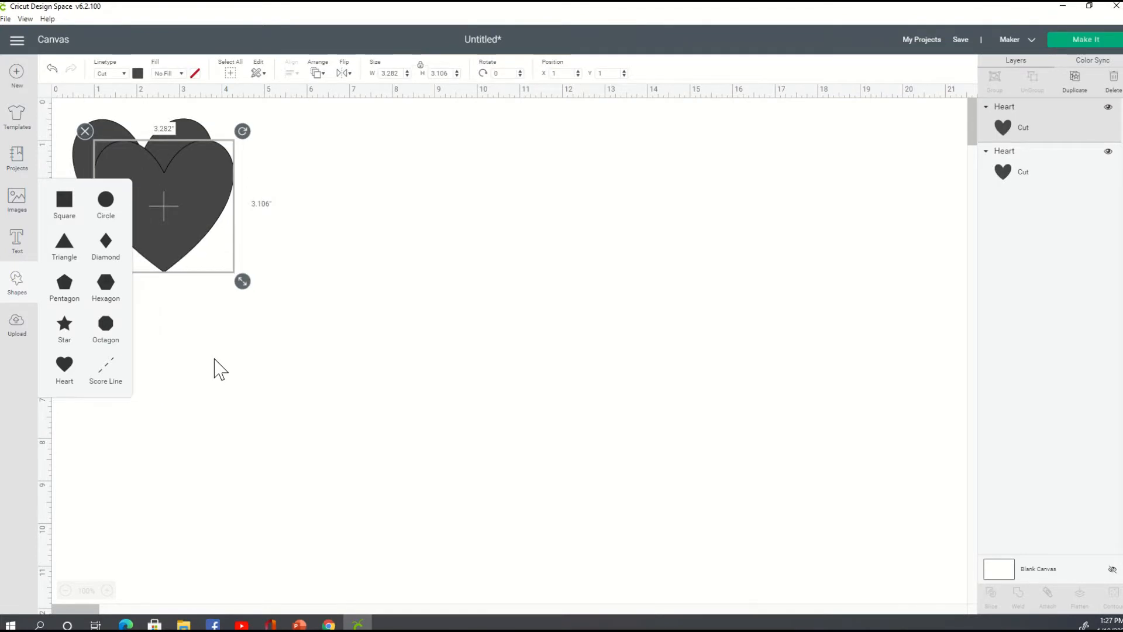
{"action": "left_click_drag", "start_coordinate": [189, 200], "coordinate": [445, 221]}
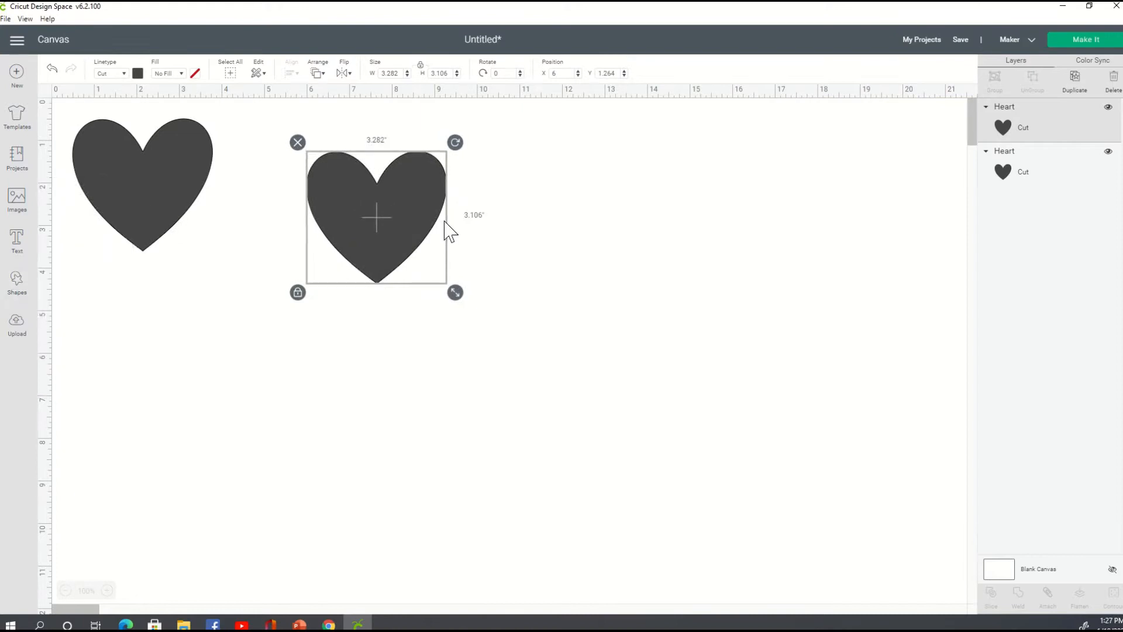
{"action": "left_click", "coordinate": [298, 142]}
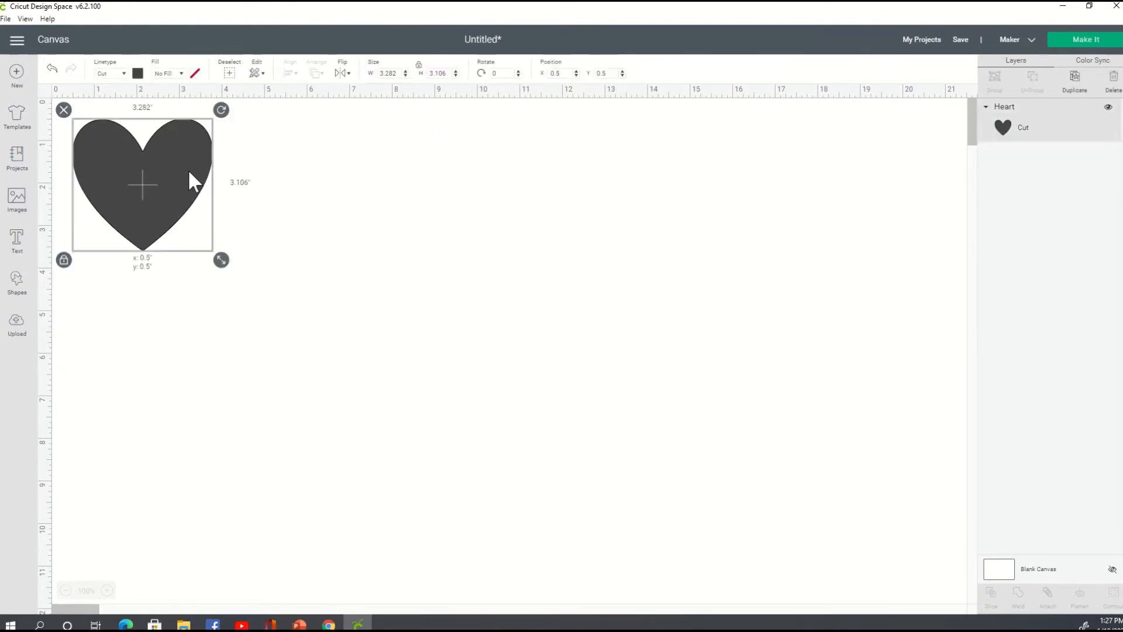
Enlarge the heart to about 6.5 by 6.2 inches and move it away from the canvas corner.
{"action": "left_click_drag", "start_coordinate": [188, 169], "coordinate": [193, 167]}
{"action": "left_click_drag", "start_coordinate": [226, 257], "coordinate": [368, 389]}
{"action": "left_click_drag", "start_coordinate": [280, 252], "coordinate": [350, 331]}
{"action": "left_click", "coordinate": [510, 306]}
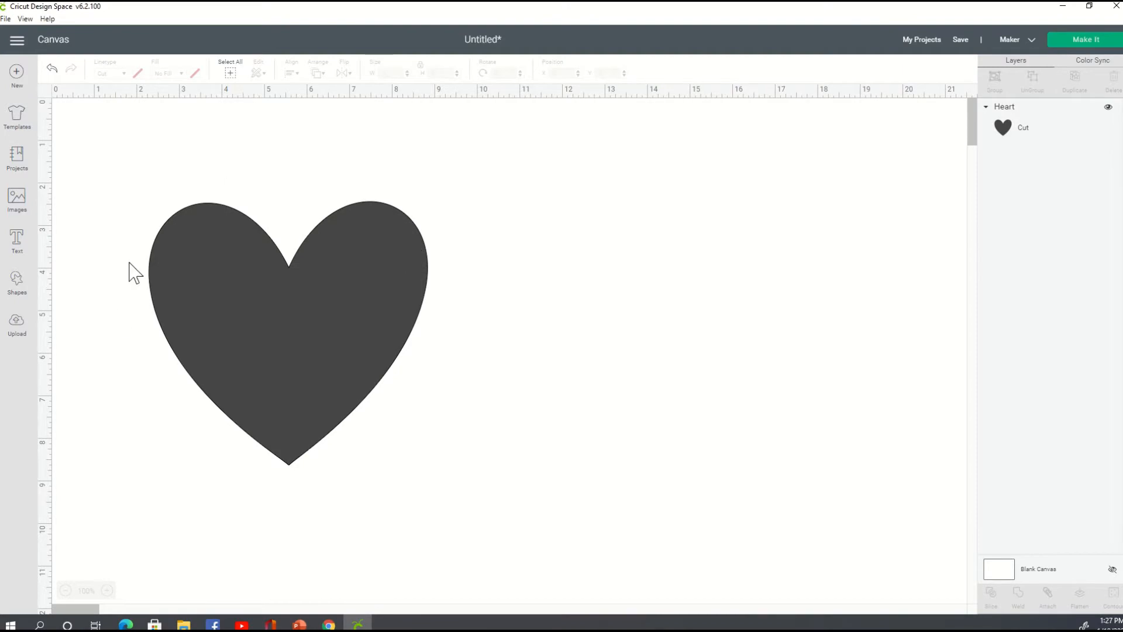
Upload the file "test heart pictures.png" from the Desktop as a pattern fill.
{"action": "left_click", "coordinate": [17, 328]}
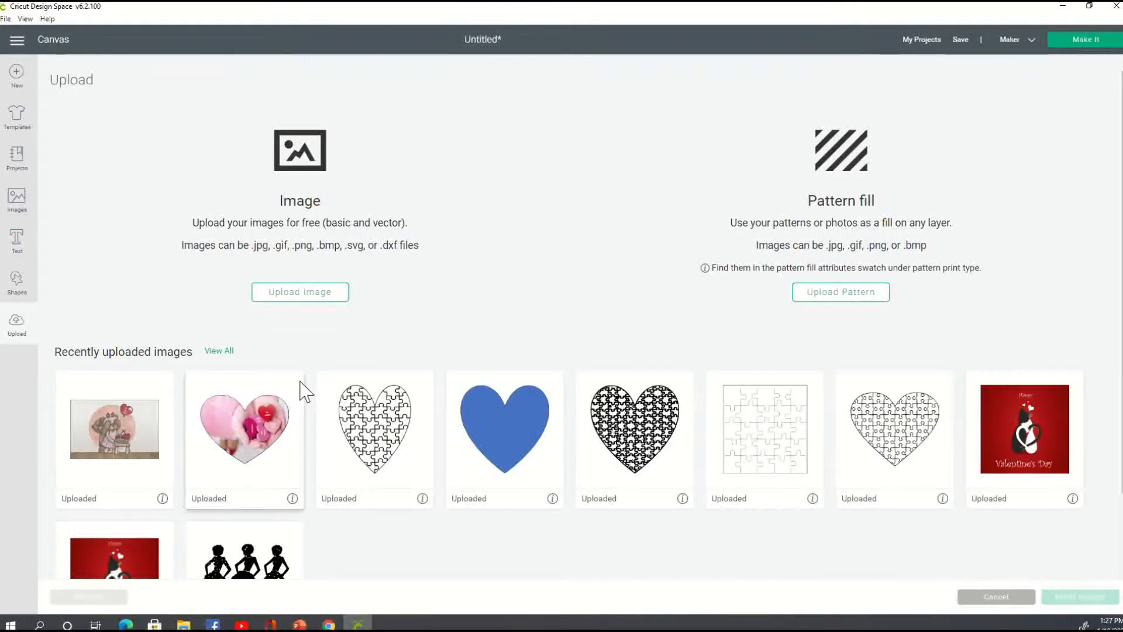
{"action": "left_click", "coordinate": [836, 299]}
{"action": "left_click", "coordinate": [591, 323]}
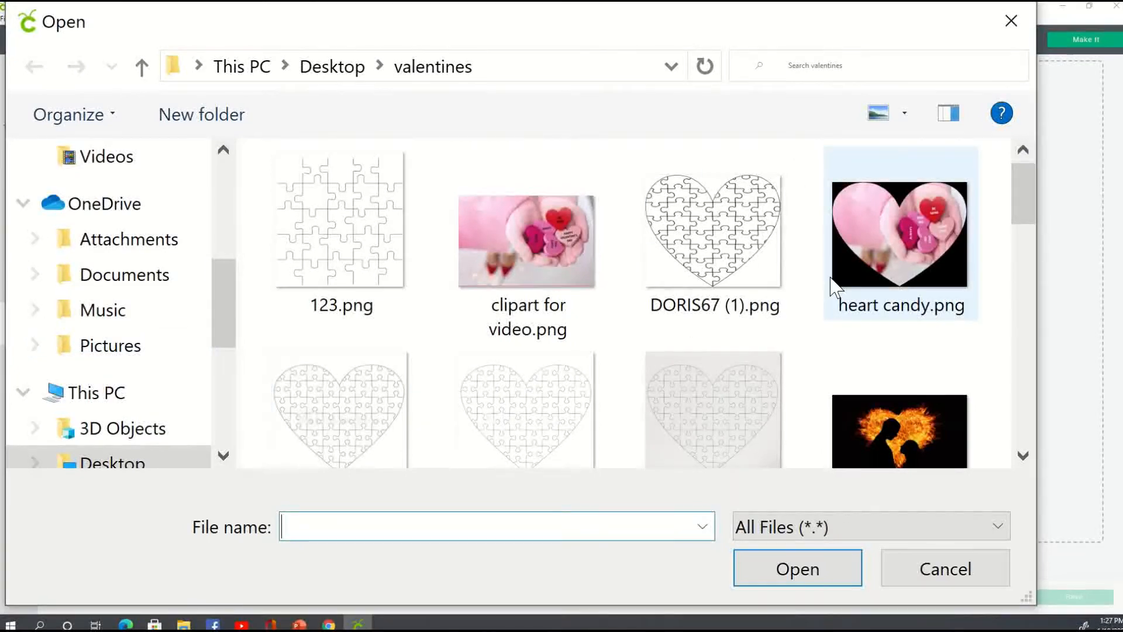
{"action": "scroll", "coordinate": [836, 293], "scroll_direction": "down", "scroll_amount": 5}
{"action": "scroll", "coordinate": [835, 299], "scroll_direction": "down", "scroll_amount": 5}
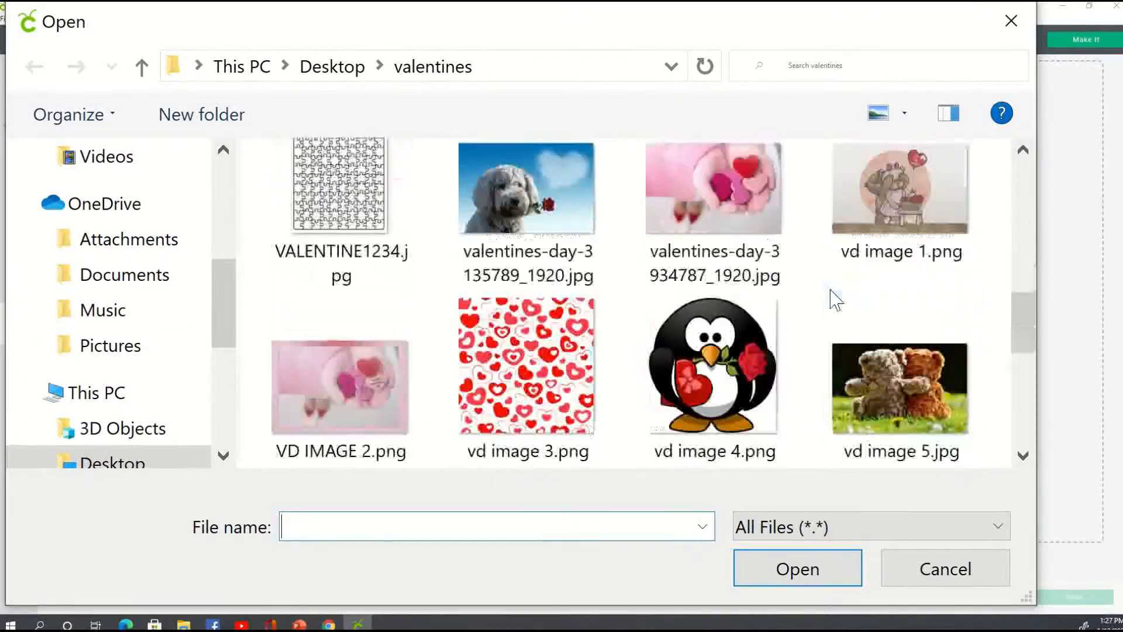
{"action": "scroll", "coordinate": [836, 296], "scroll_direction": "up", "scroll_amount": 10}
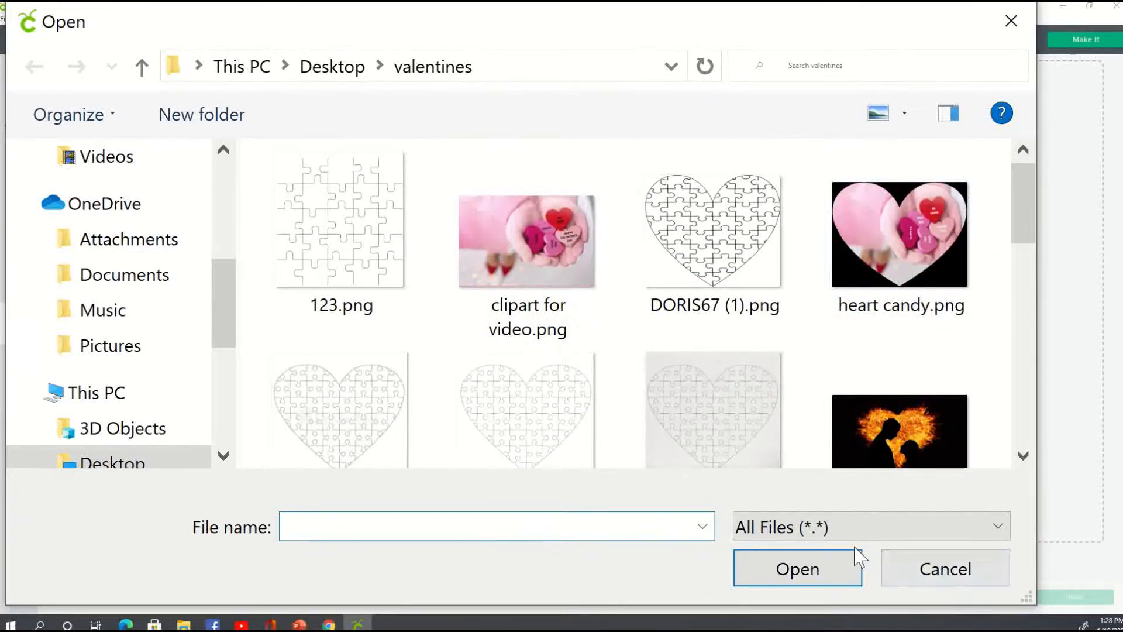
{"action": "left_click", "coordinate": [150, 463]}
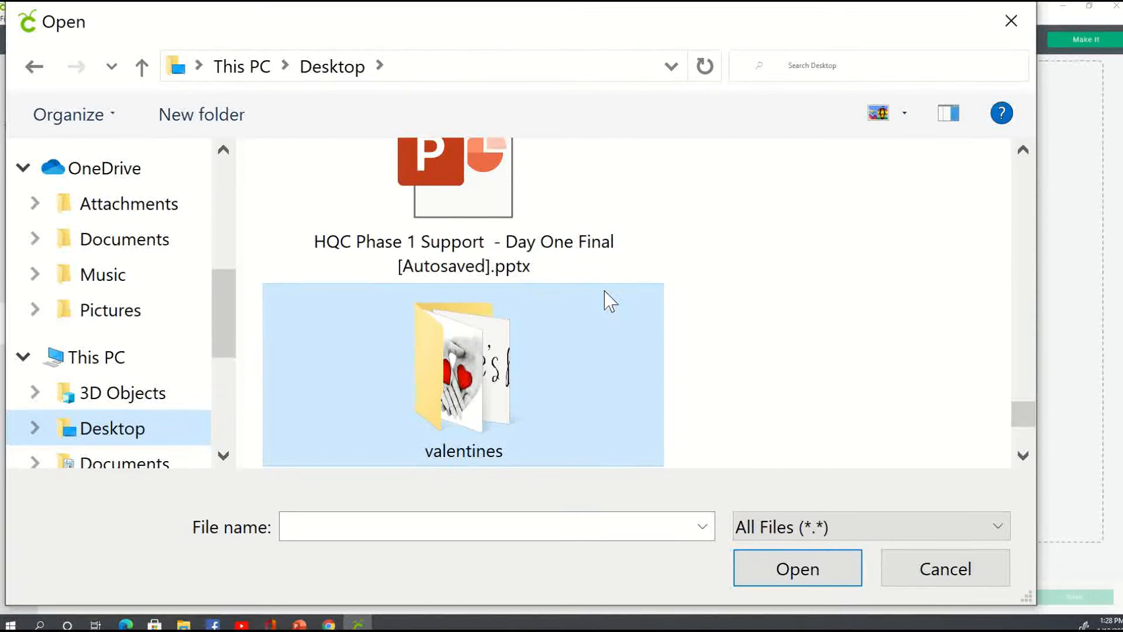
{"action": "scroll", "coordinate": [615, 316], "scroll_direction": "up", "scroll_amount": 6}
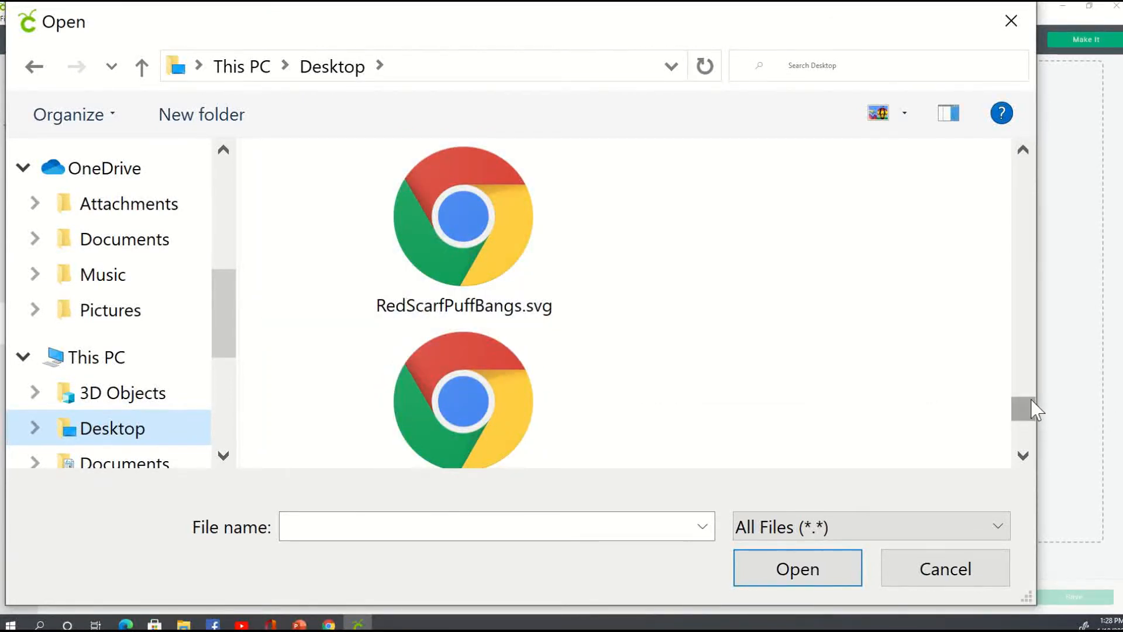
{"action": "left_click_drag", "start_coordinate": [1025, 408], "coordinate": [1024, 176]}
{"action": "left_click", "coordinate": [494, 381]}
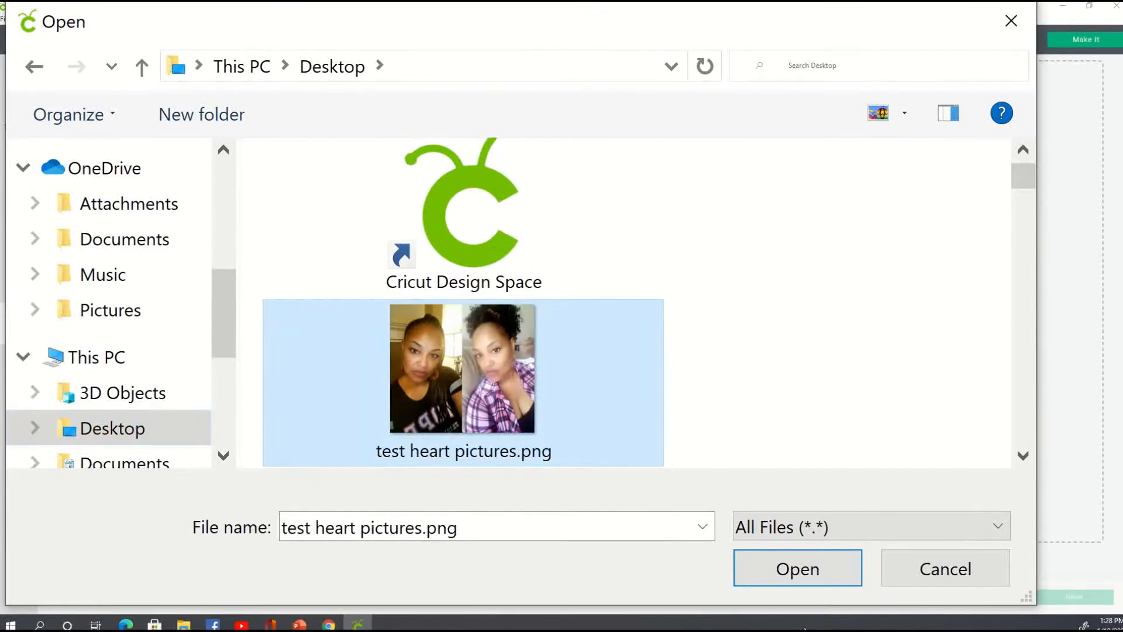
{"action": "left_click", "coordinate": [796, 577]}
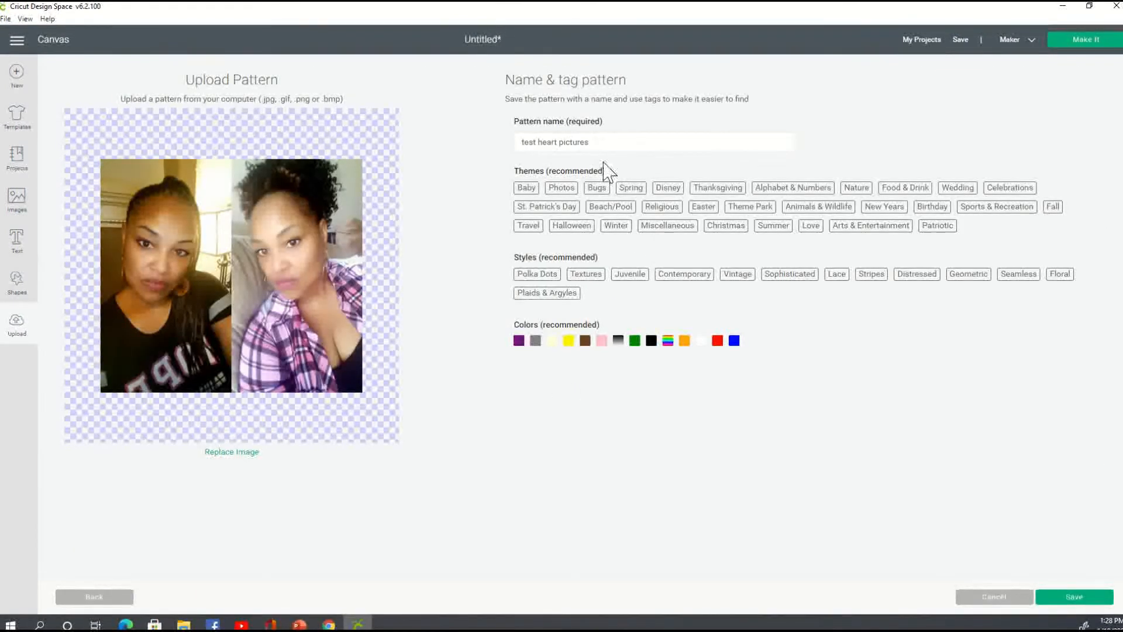
Tag the pattern with the Miscellaneous theme and the orange color, save it and return to the canvas.
{"action": "left_click", "coordinate": [670, 227]}
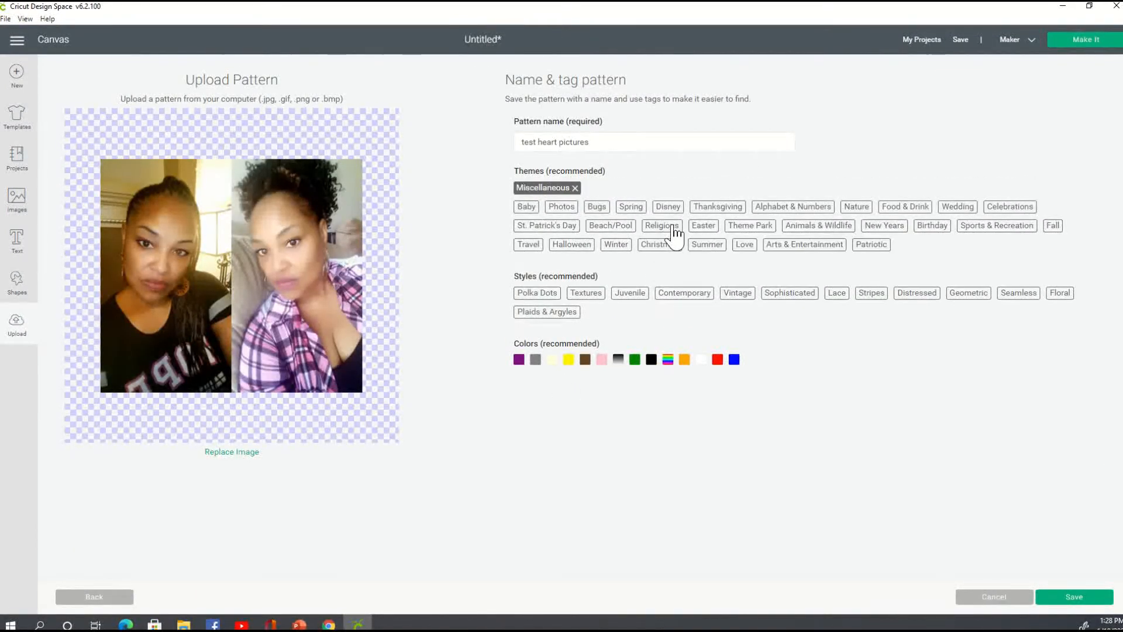
{"action": "left_click", "coordinate": [683, 359]}
{"action": "left_click", "coordinate": [1103, 600]}
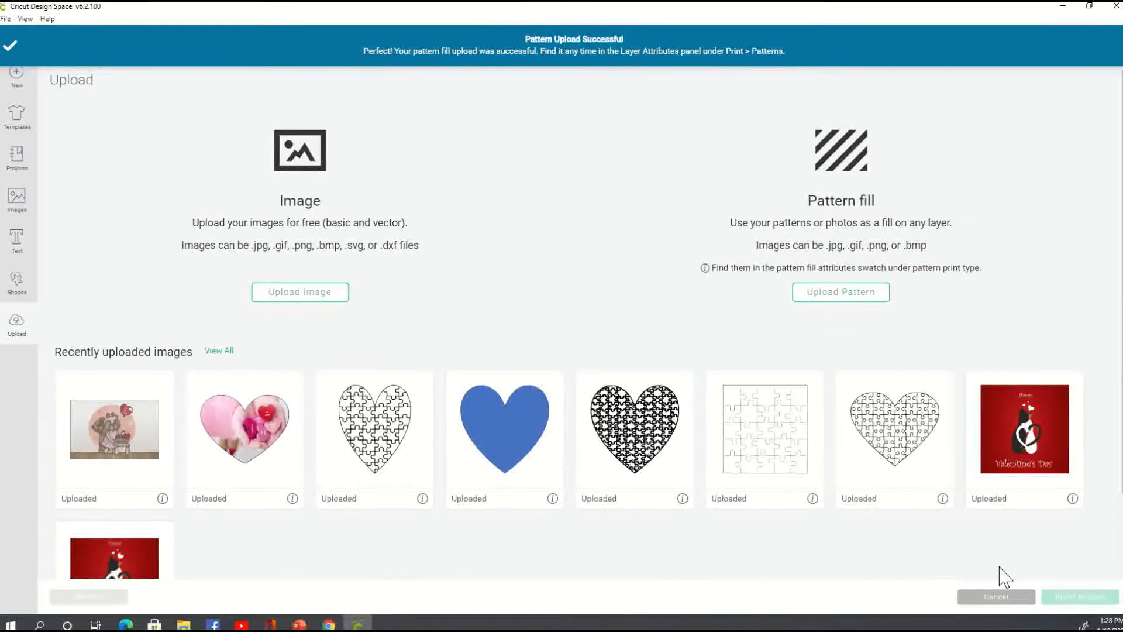
{"action": "left_click", "coordinate": [1007, 603]}
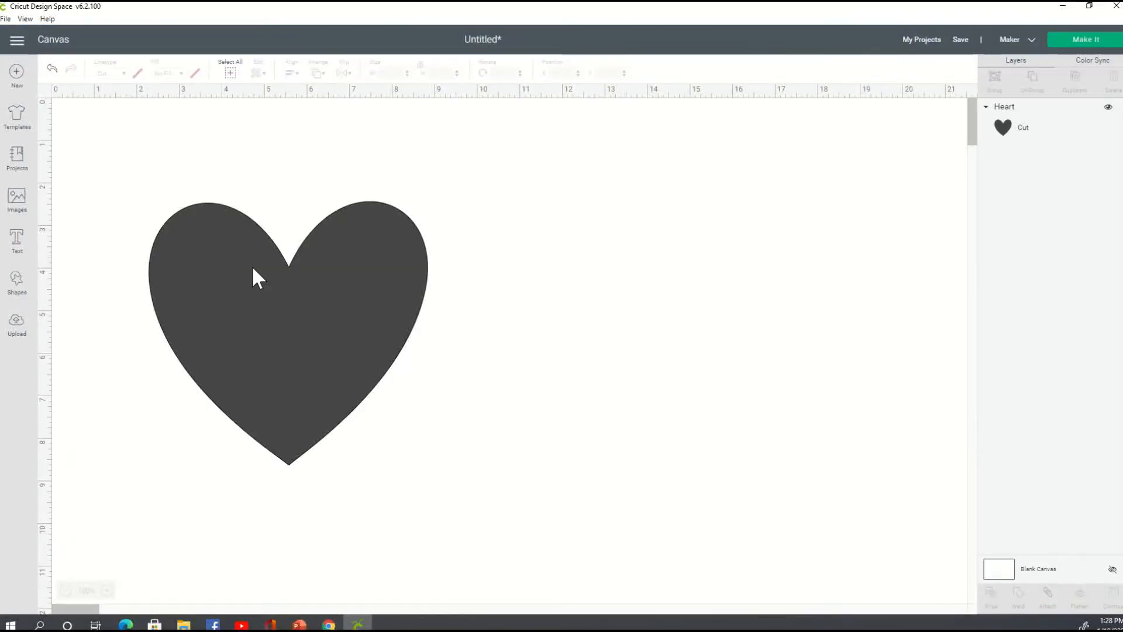
Change the heart's fill to Print and apply the uploaded two-photo pattern to it.
{"action": "left_click", "coordinate": [281, 304]}
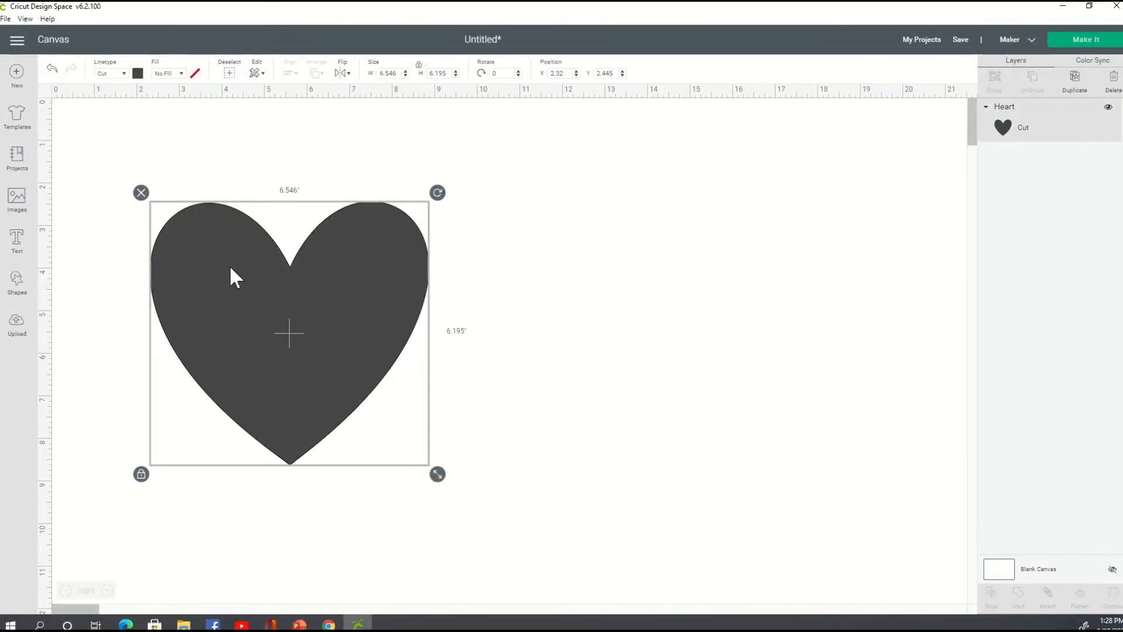
{"action": "left_click", "coordinate": [167, 74]}
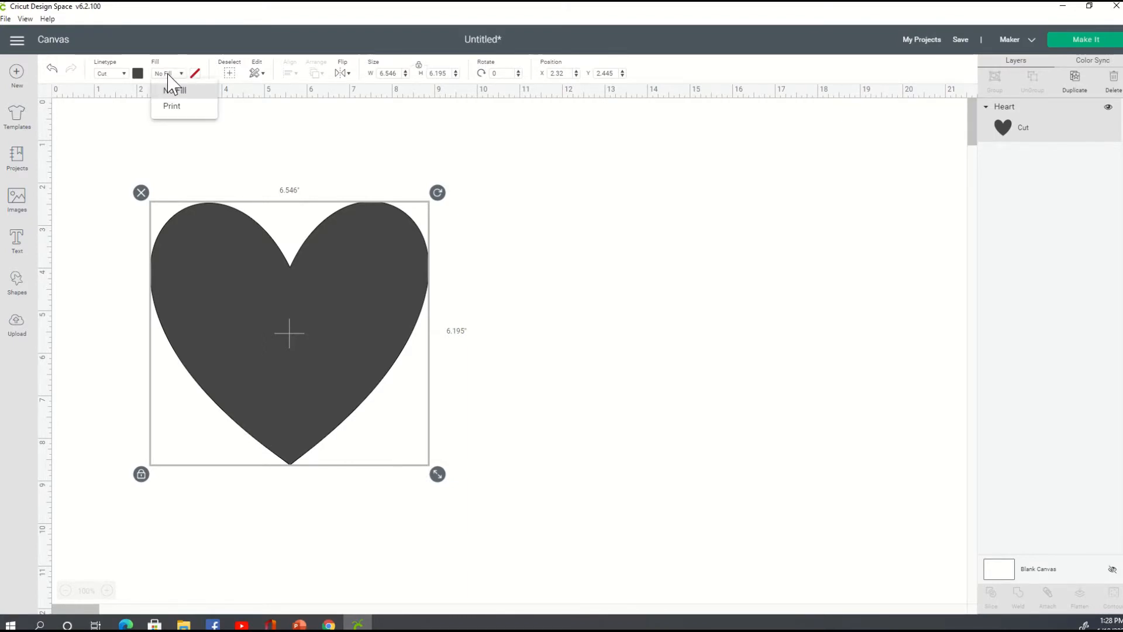
{"action": "left_click", "coordinate": [173, 106]}
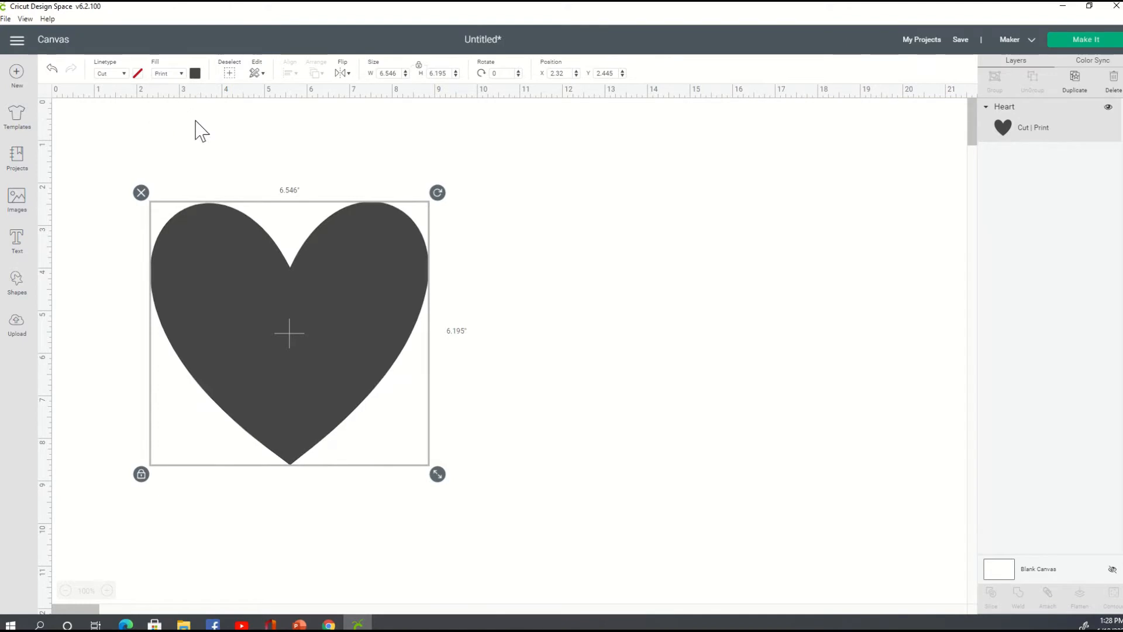
{"action": "left_click", "coordinate": [194, 74]}
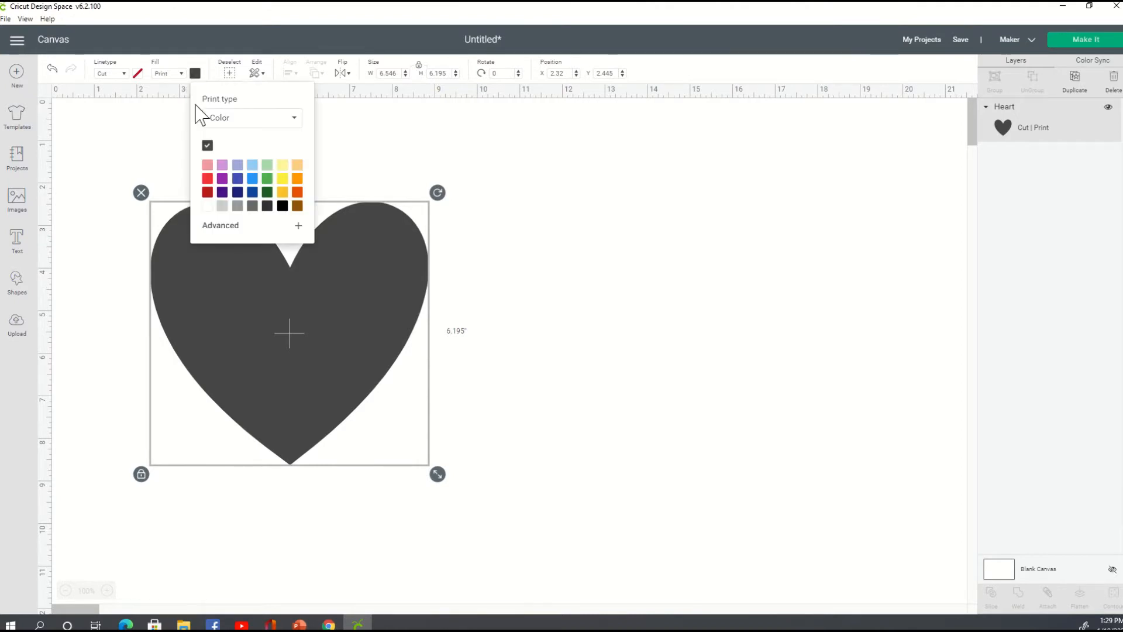
{"action": "left_click", "coordinate": [295, 120]}
{"action": "left_click", "coordinate": [226, 154]}
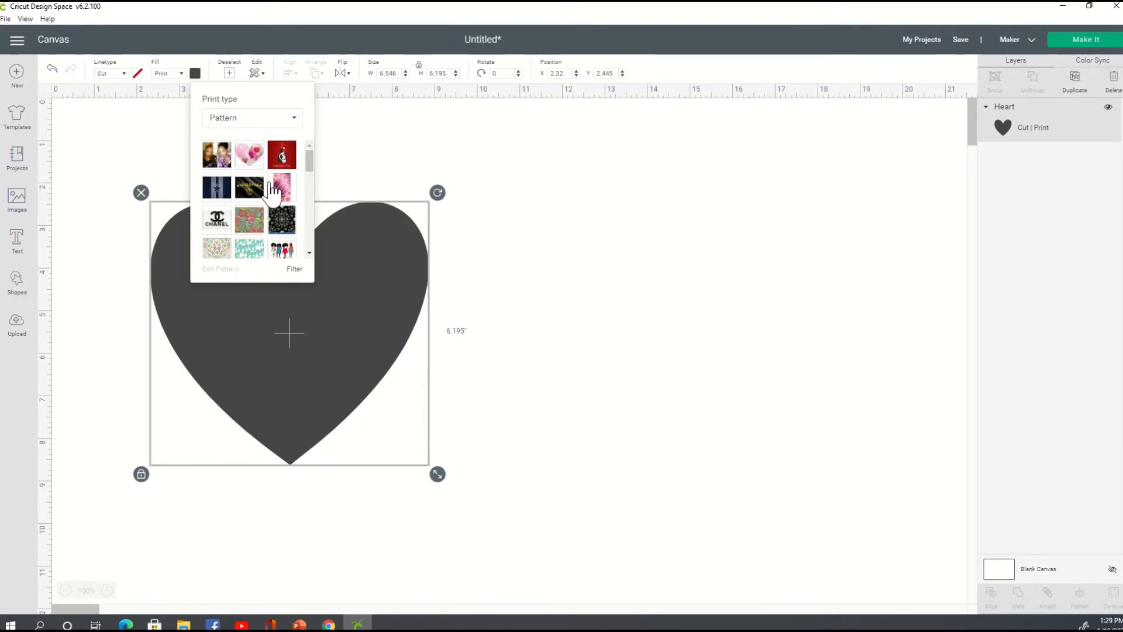
{"action": "left_click_drag", "start_coordinate": [312, 166], "coordinate": [310, 271]}
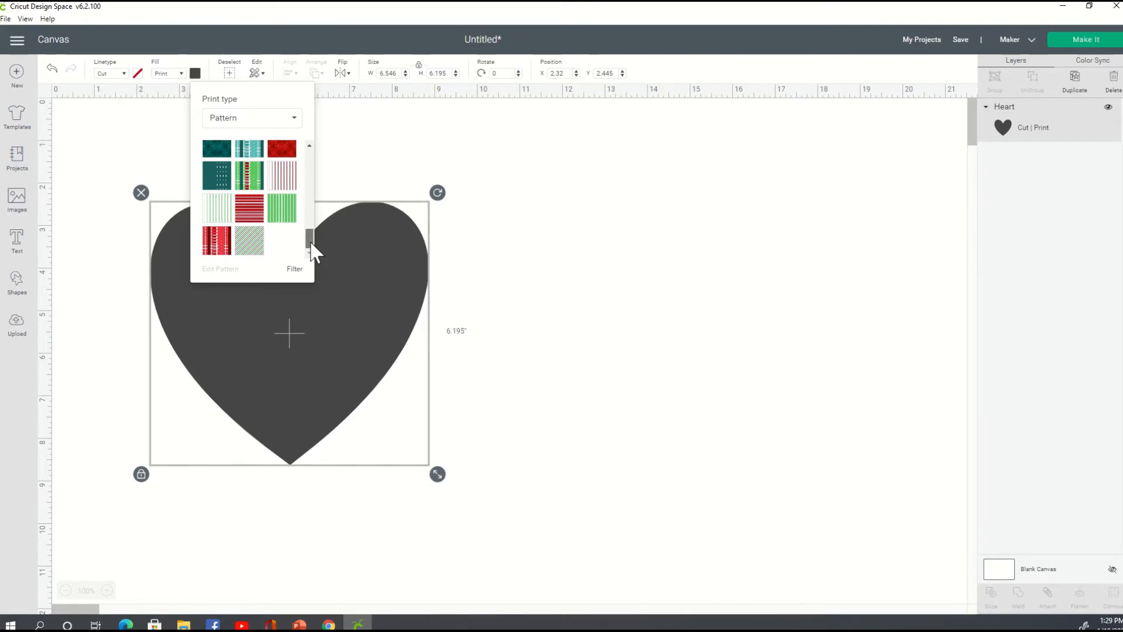
{"action": "left_click_drag", "start_coordinate": [310, 243], "coordinate": [309, 156]}
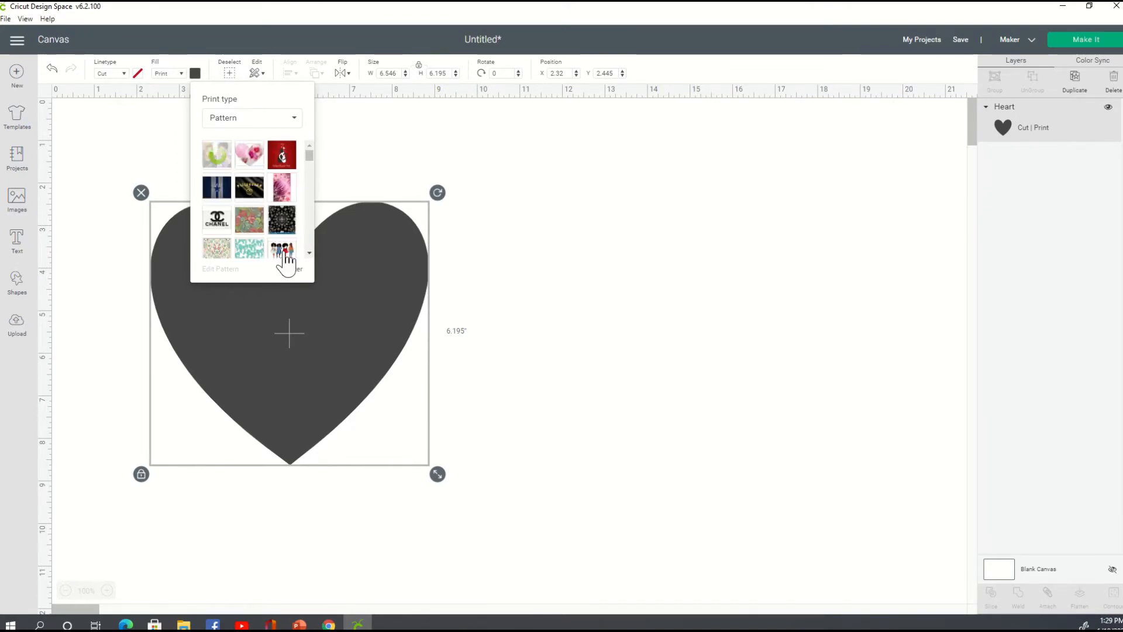
{"action": "left_click", "coordinate": [617, 379]}
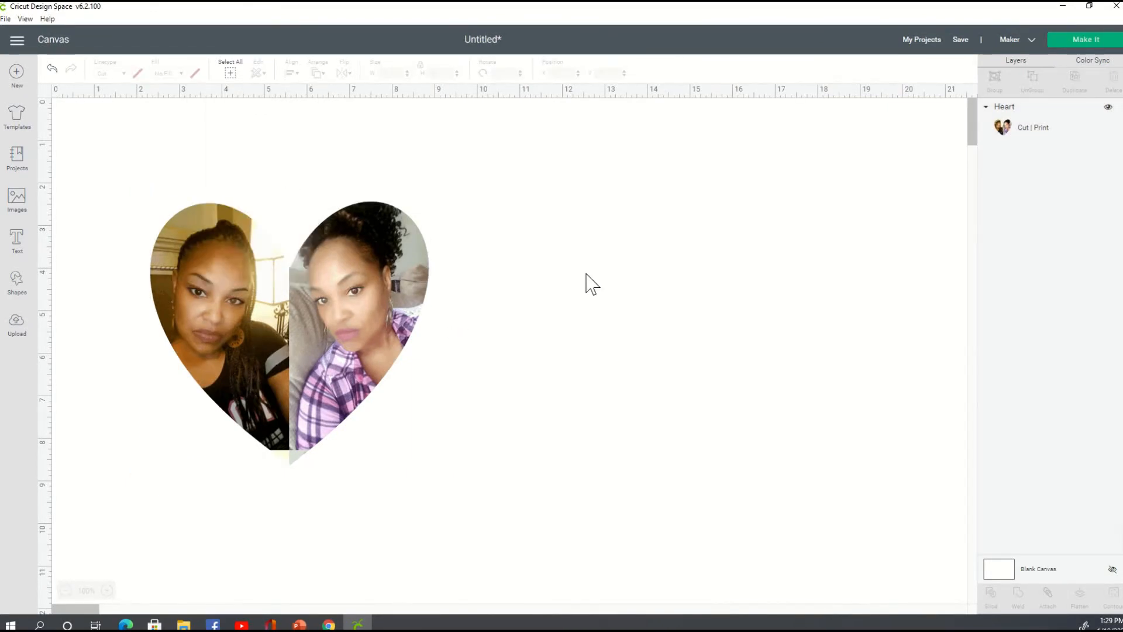
Switch to the PowerPoint presentation with the photo hearts and maximize its window.
{"action": "left_click", "coordinate": [292, 291]}
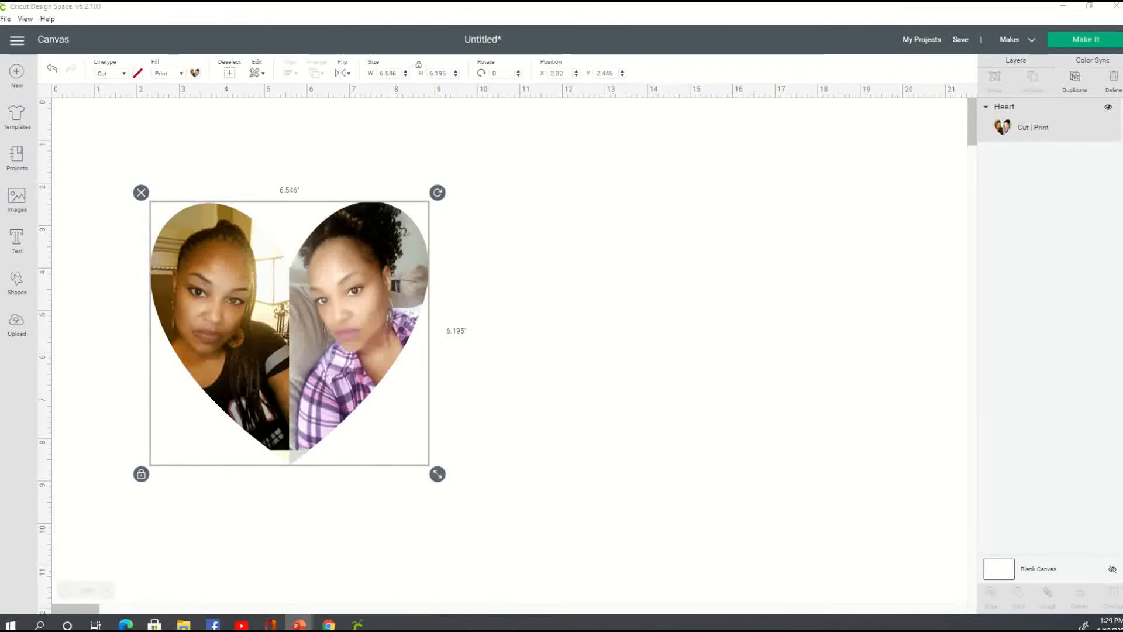
{"action": "left_click", "coordinate": [175, 615]}
{"action": "left_click_drag", "start_coordinate": [993, 529], "coordinate": [603, 249]}
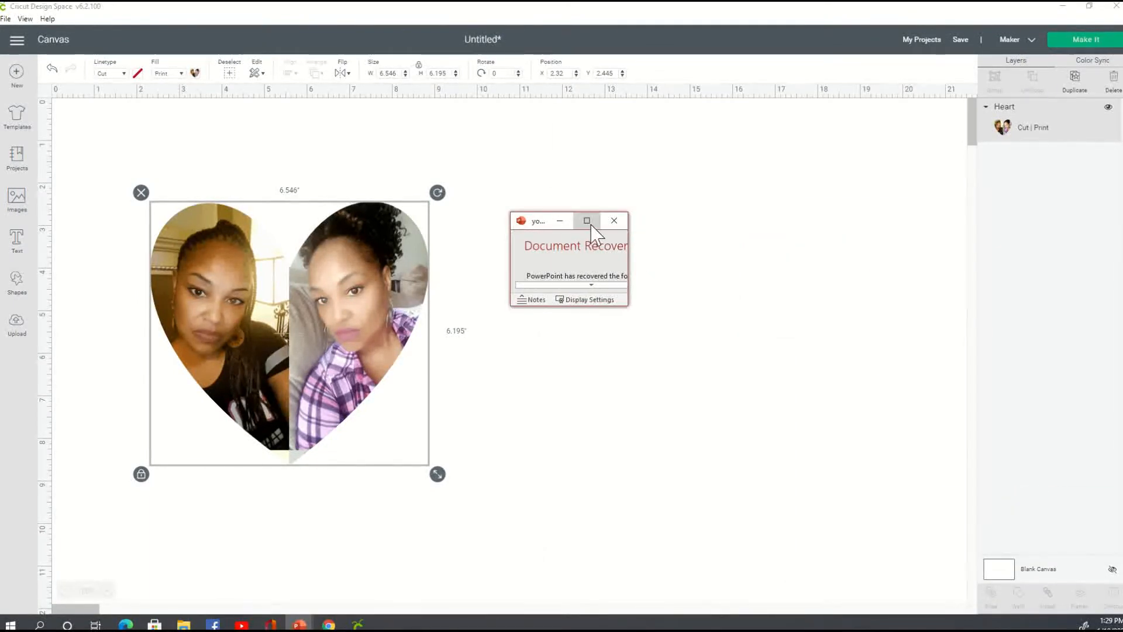
{"action": "left_click", "coordinate": [592, 223]}
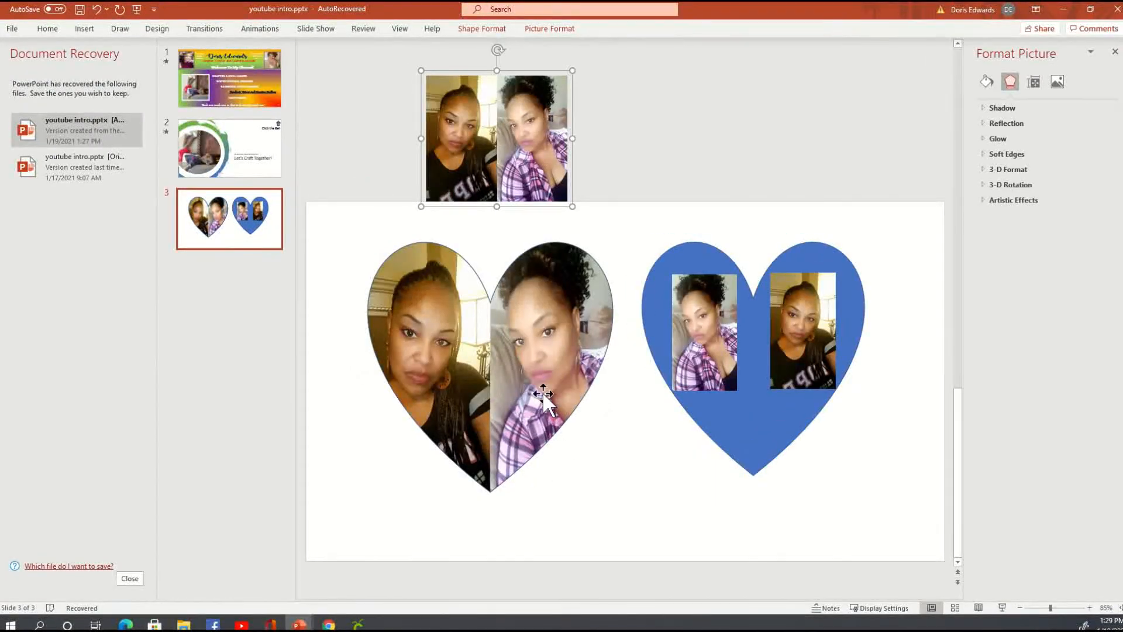
Give the two-photo heart on the slide a solid outline in the standard dark red color.
{"action": "left_click", "coordinate": [875, 246]}
{"action": "scroll", "coordinate": [875, 246], "scroll_direction": "down", "scroll_amount": 1}
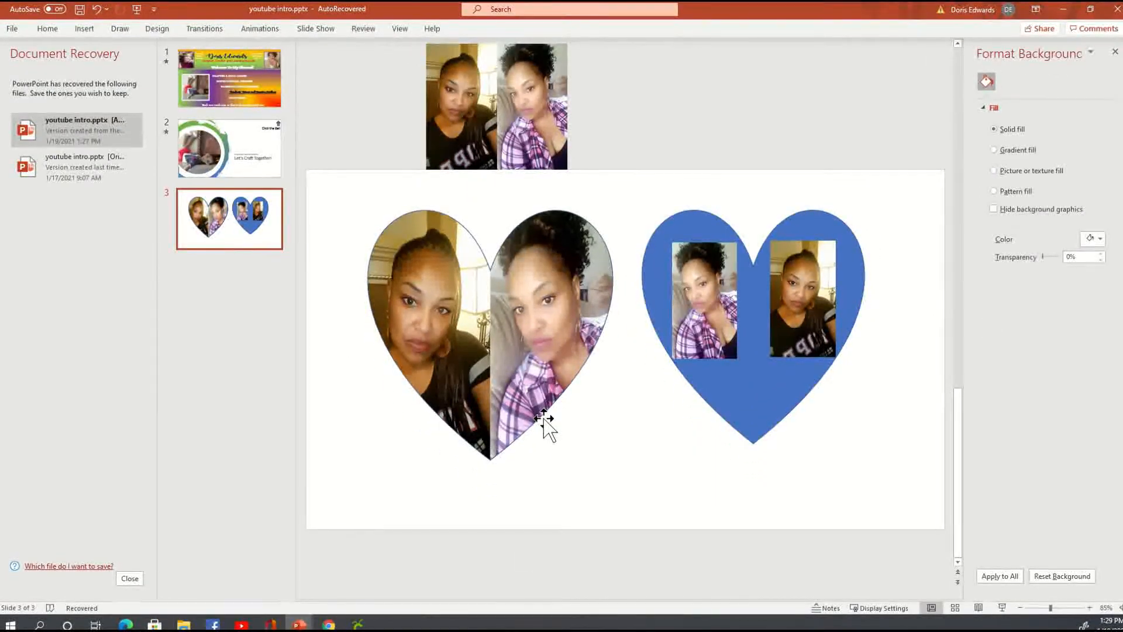
{"action": "left_click", "coordinate": [451, 236]}
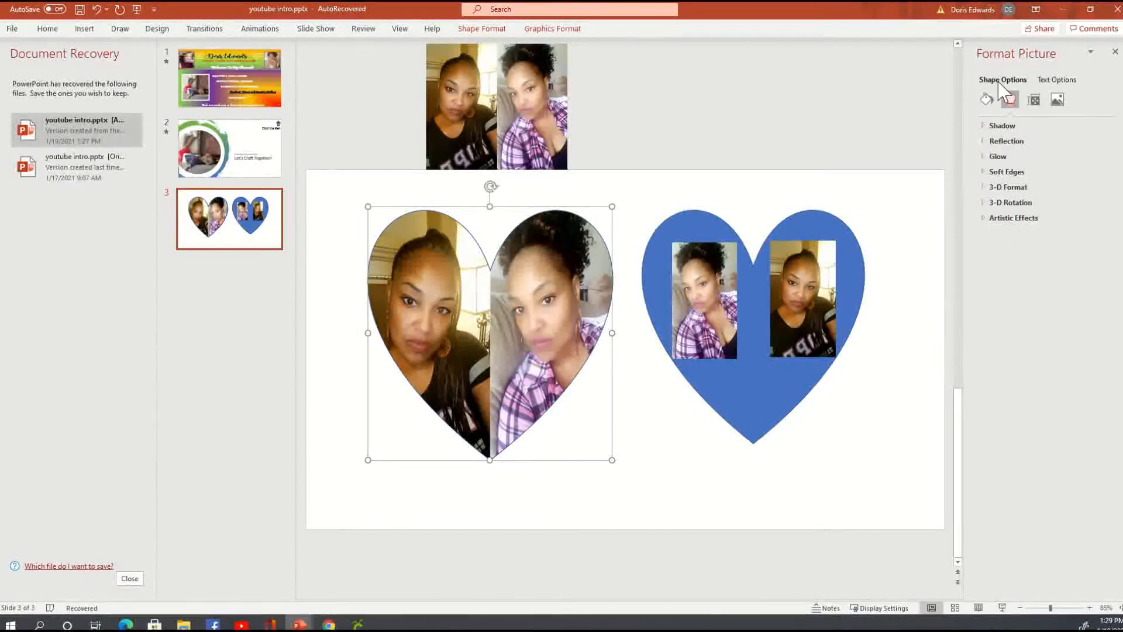
{"action": "left_click", "coordinate": [987, 100]}
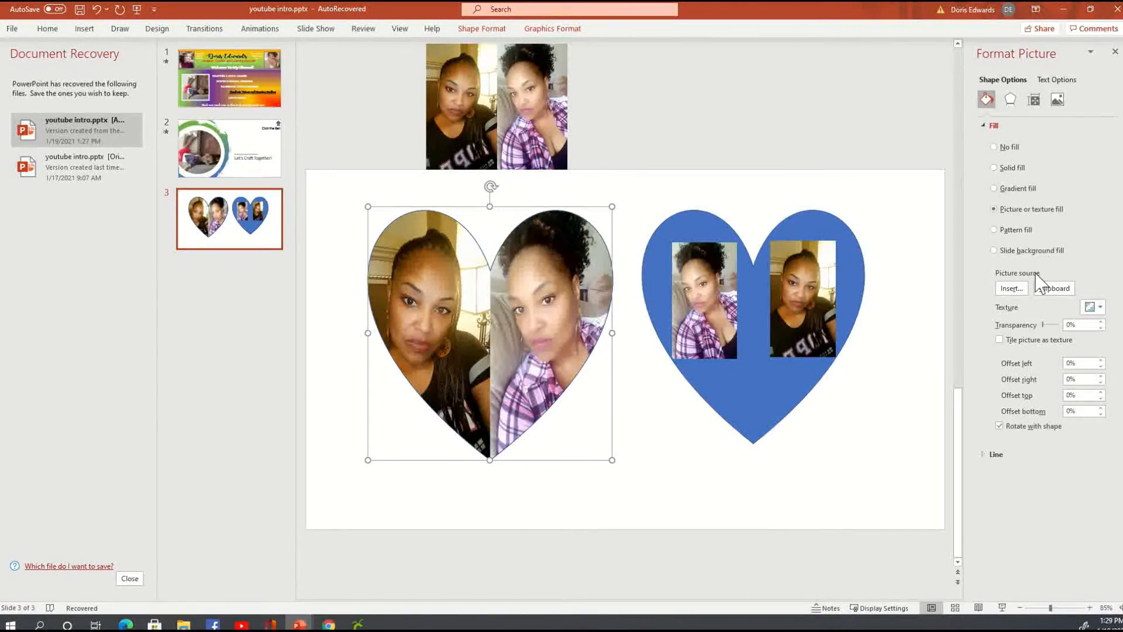
{"action": "left_click", "coordinate": [996, 455]}
{"action": "left_click", "coordinate": [1101, 543]}
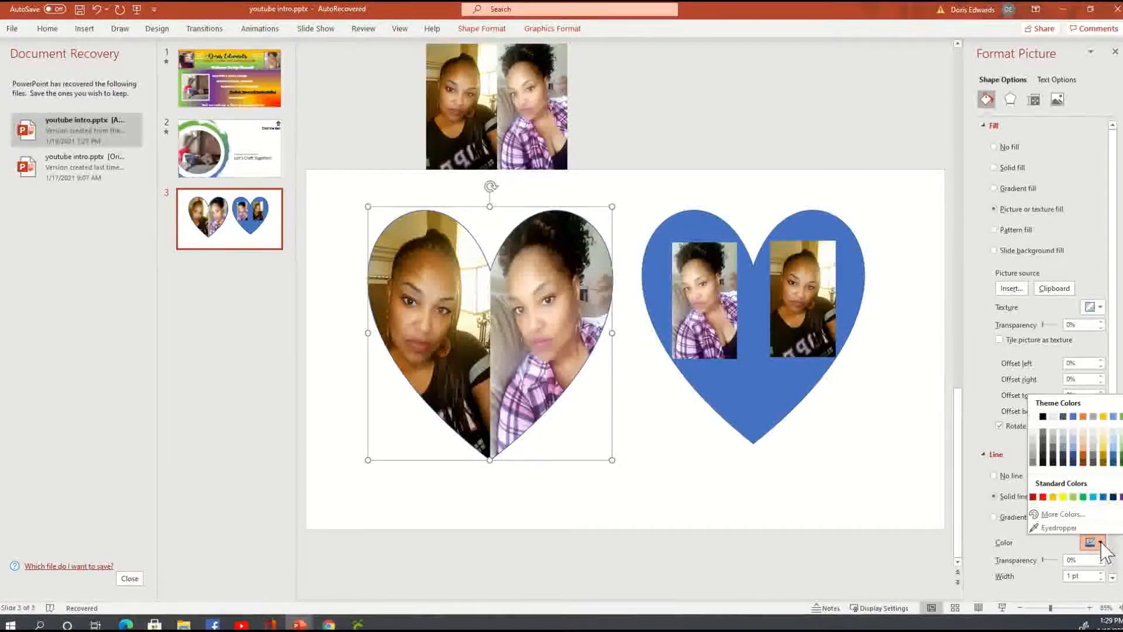
{"action": "left_click", "coordinate": [1034, 497]}
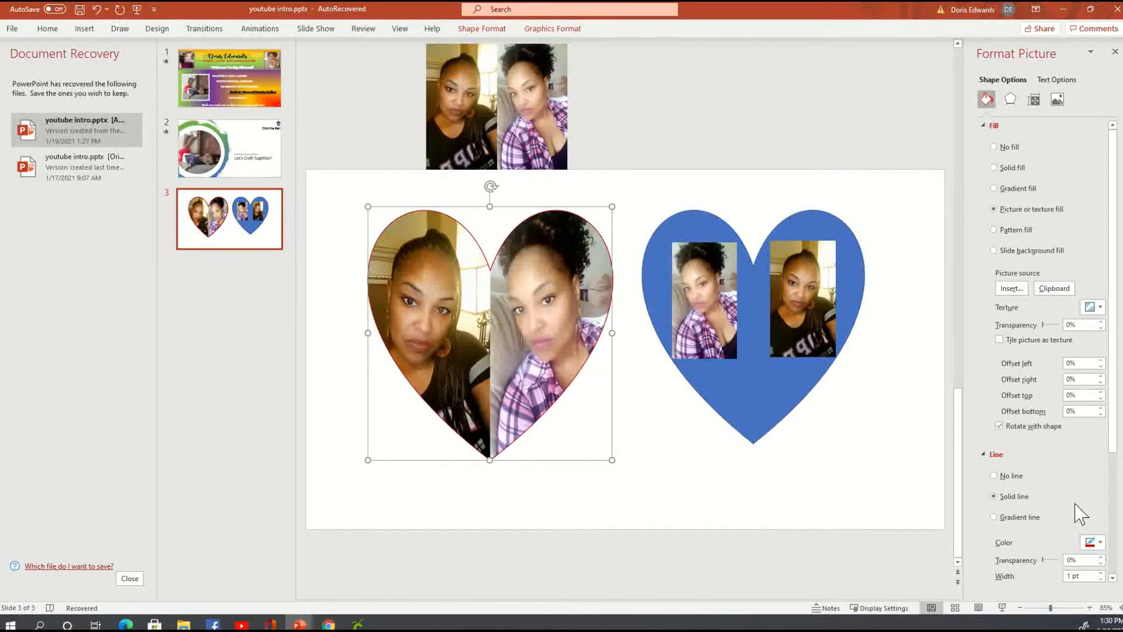
Increase the width of the two-photo heart's red outline to 13.75 pt.
{"action": "scroll", "coordinate": [1116, 438], "scroll_direction": "down", "scroll_amount": 5}
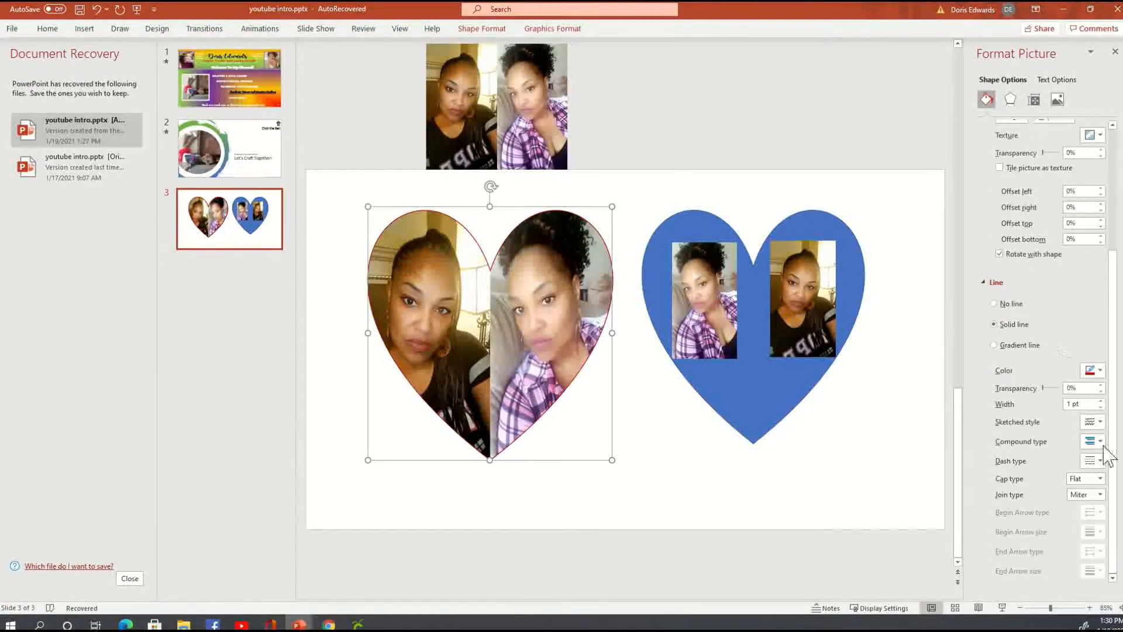
{"action": "left_click", "coordinate": [1101, 402]}
{"action": "left_click", "coordinate": [1101, 402]}
{"action": "left_click", "coordinate": [1102, 402]}
{"action": "left_click", "coordinate": [1101, 401]}
{"action": "left_click", "coordinate": [1101, 402]}
{"action": "left_click", "coordinate": [1102, 401]}
{"action": "left_click", "coordinate": [1101, 401]}
{"action": "left_click", "coordinate": [1102, 402]}
{"action": "left_click", "coordinate": [1101, 402]}
{"action": "left_click", "coordinate": [1101, 402]}
{"action": "left_click", "coordinate": [1101, 401]}
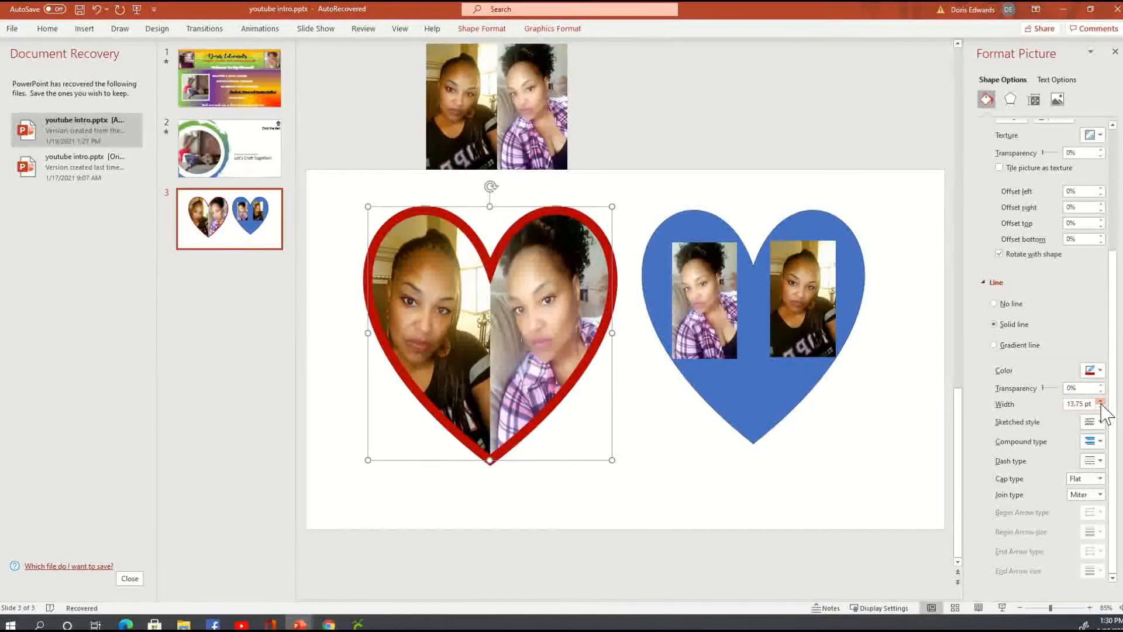
Move the red-outlined photo heart slightly farther from the blue heart, and select the blue heart.
{"action": "left_click", "coordinate": [594, 193]}
{"action": "left_click", "coordinate": [532, 321]}
{"action": "left_click_drag", "start_coordinate": [502, 306], "coordinate": [531, 354]}
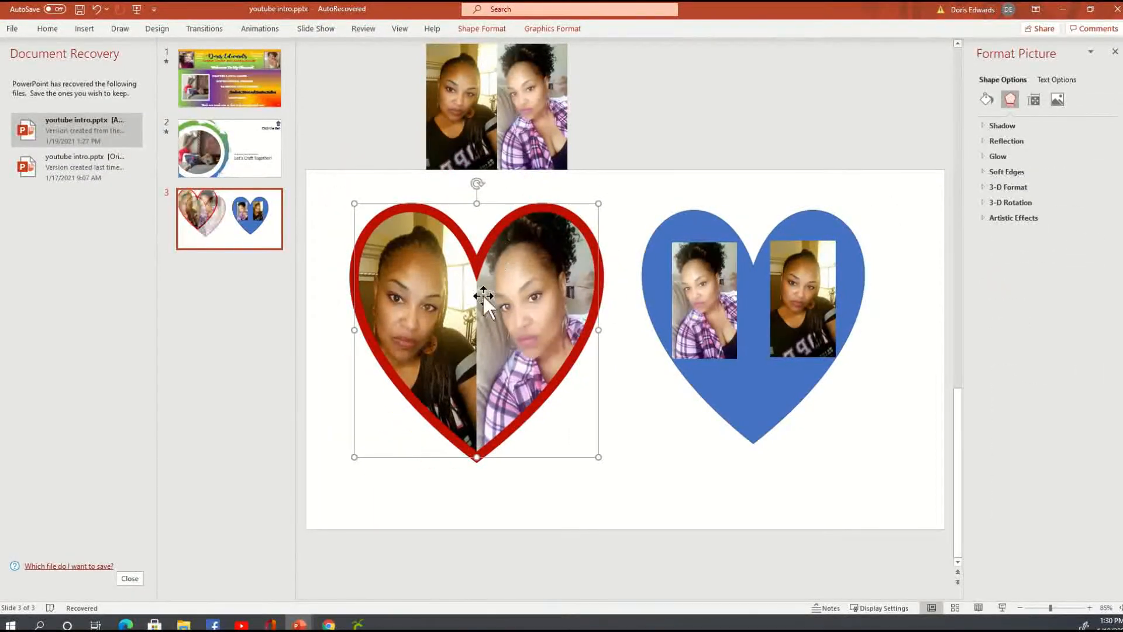
{"action": "left_click", "coordinate": [637, 447]}
{"action": "left_click", "coordinate": [718, 222]}
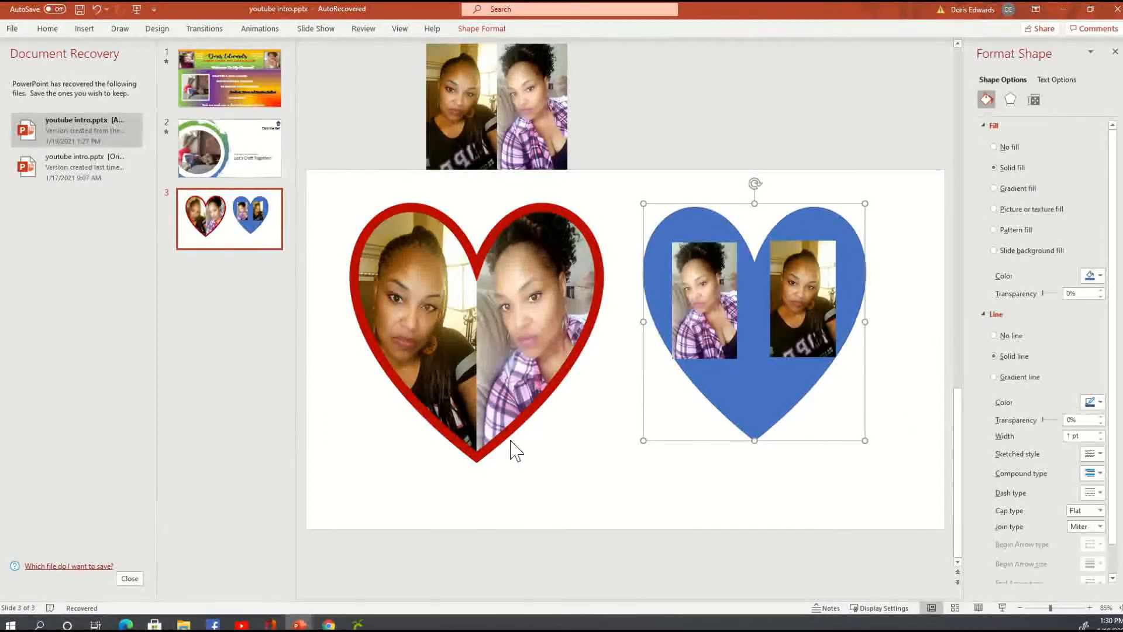
Switch to Cricut Design Space, insert a heart shape, enlarge it to about 8.17 by 7.731 inches and position it over the photo heart.
{"action": "left_click", "coordinate": [357, 623]}
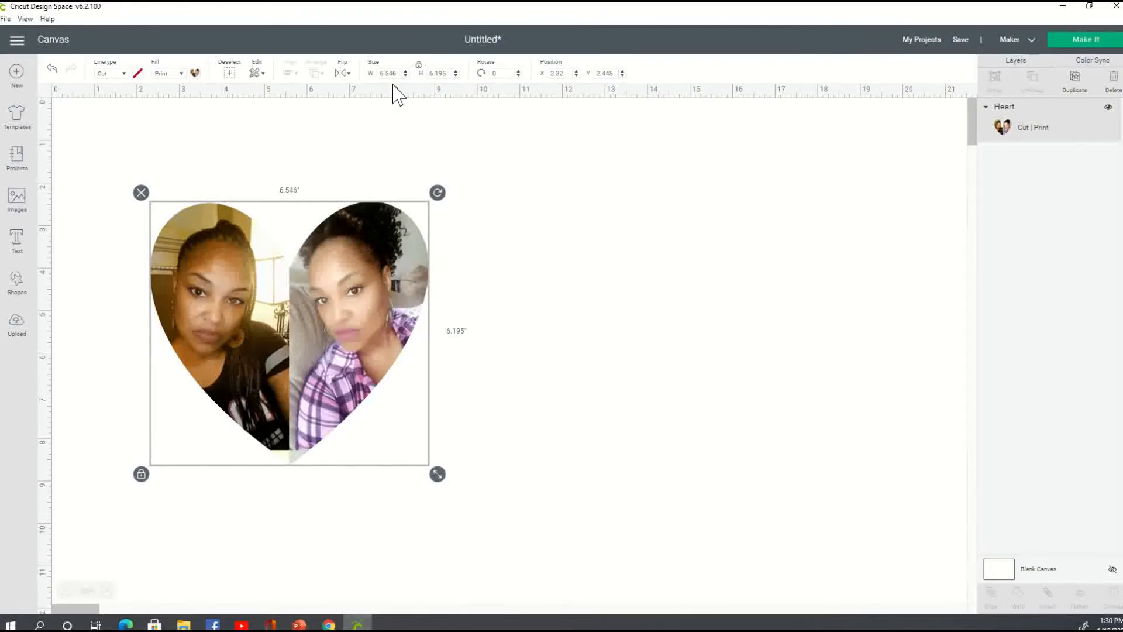
{"action": "left_click", "coordinate": [578, 256]}
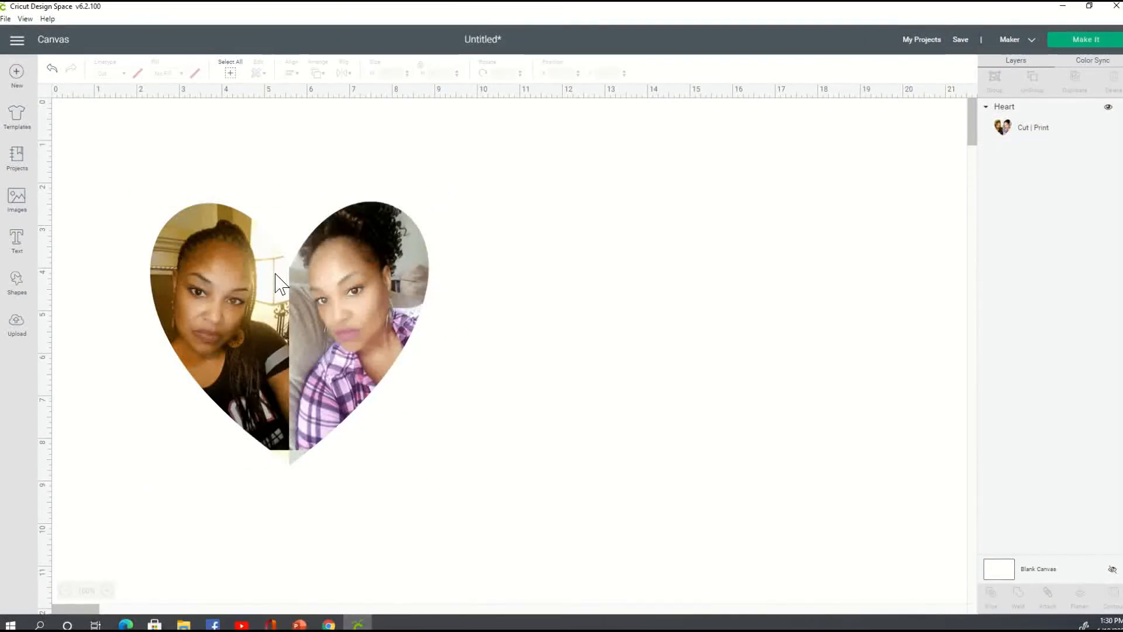
{"action": "left_click", "coordinate": [13, 293]}
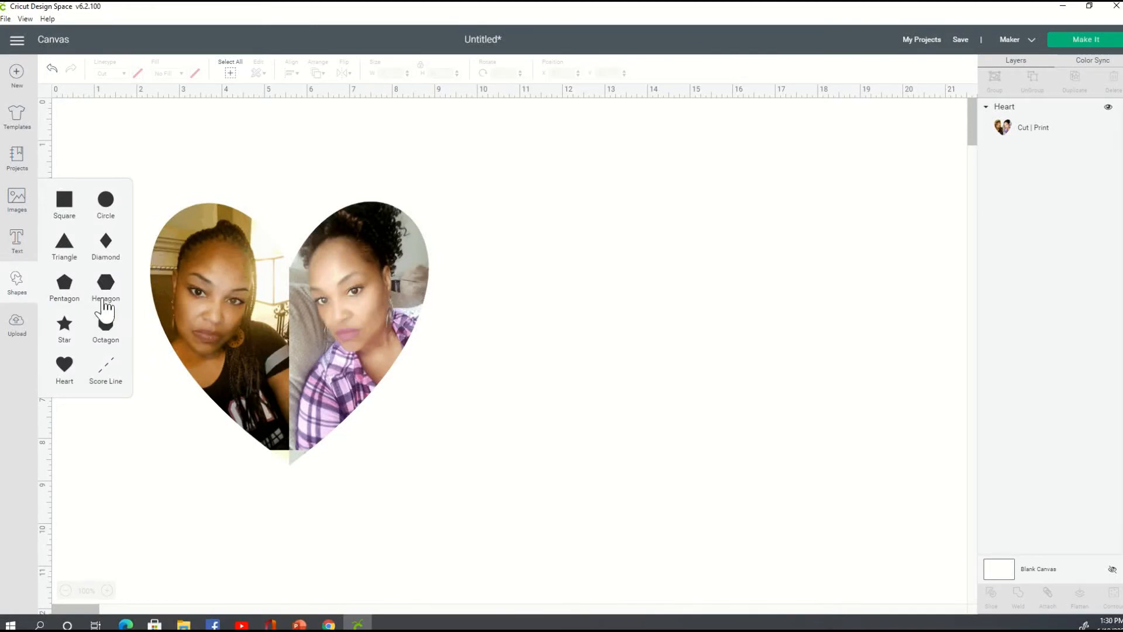
{"action": "left_click", "coordinate": [66, 369]}
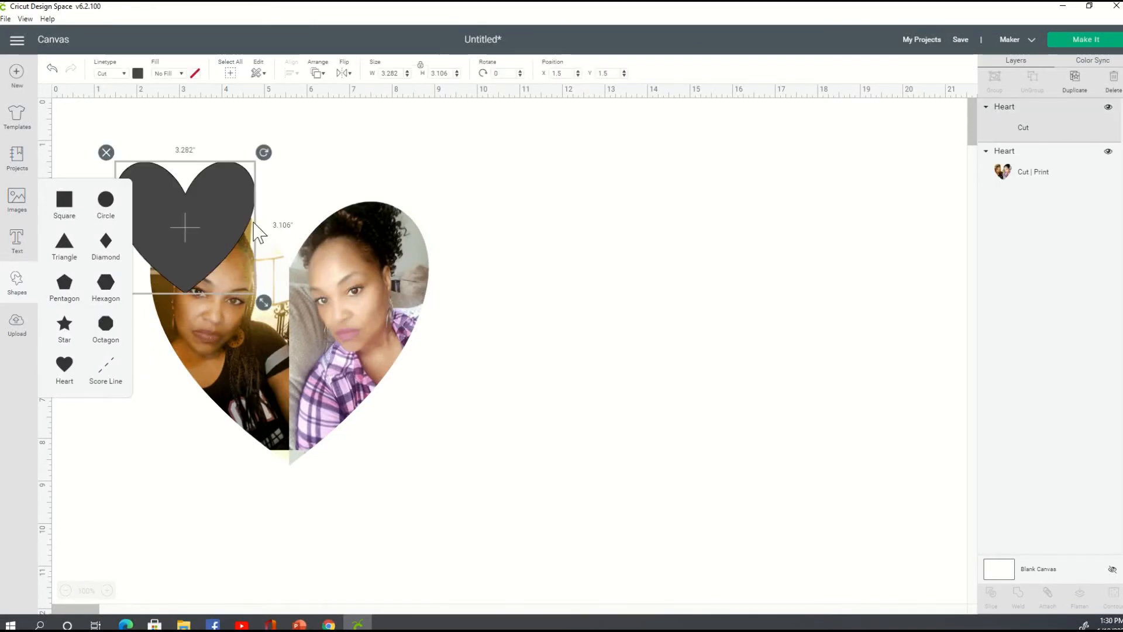
{"action": "left_click_drag", "start_coordinate": [218, 236], "coordinate": [247, 257]}
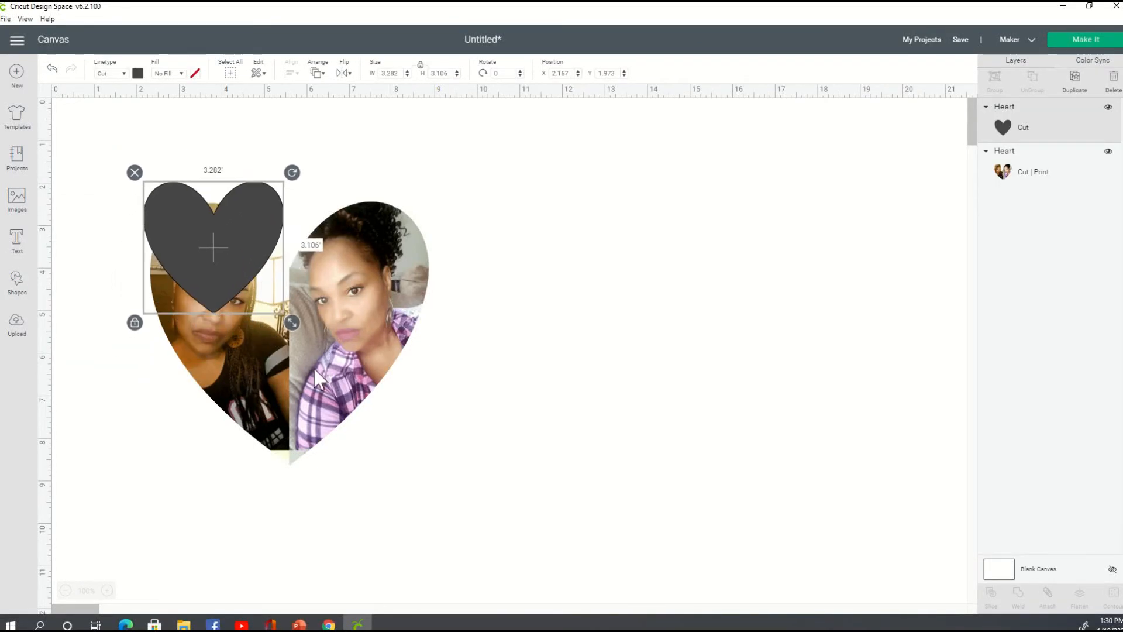
{"action": "left_click_drag", "start_coordinate": [291, 322], "coordinate": [495, 515]}
{"action": "left_click_drag", "start_coordinate": [350, 408], "coordinate": [327, 392]}
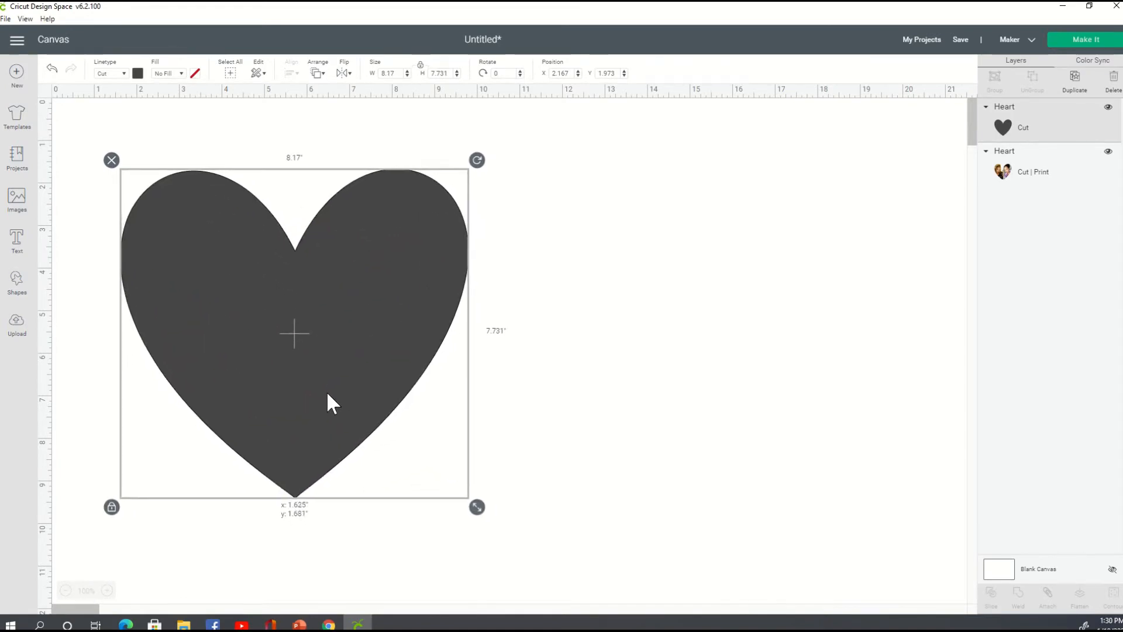
{"action": "left_click", "coordinate": [581, 260]}
Change the large heart's fill to Print and color it dark red.
{"action": "left_click", "coordinate": [353, 283]}
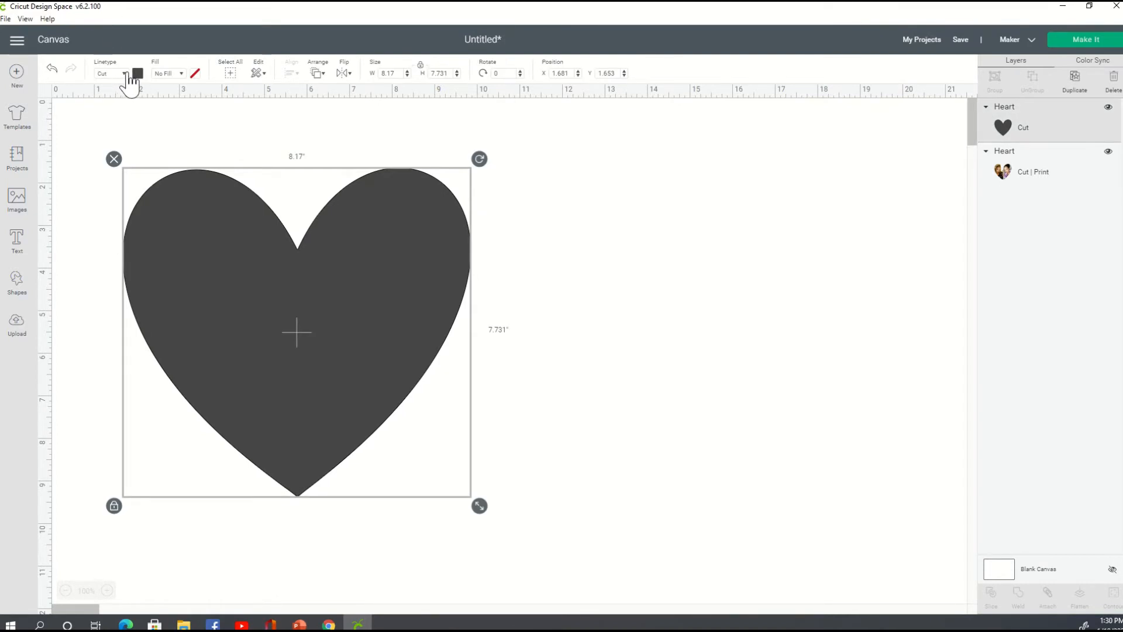
{"action": "left_click", "coordinate": [178, 105]}
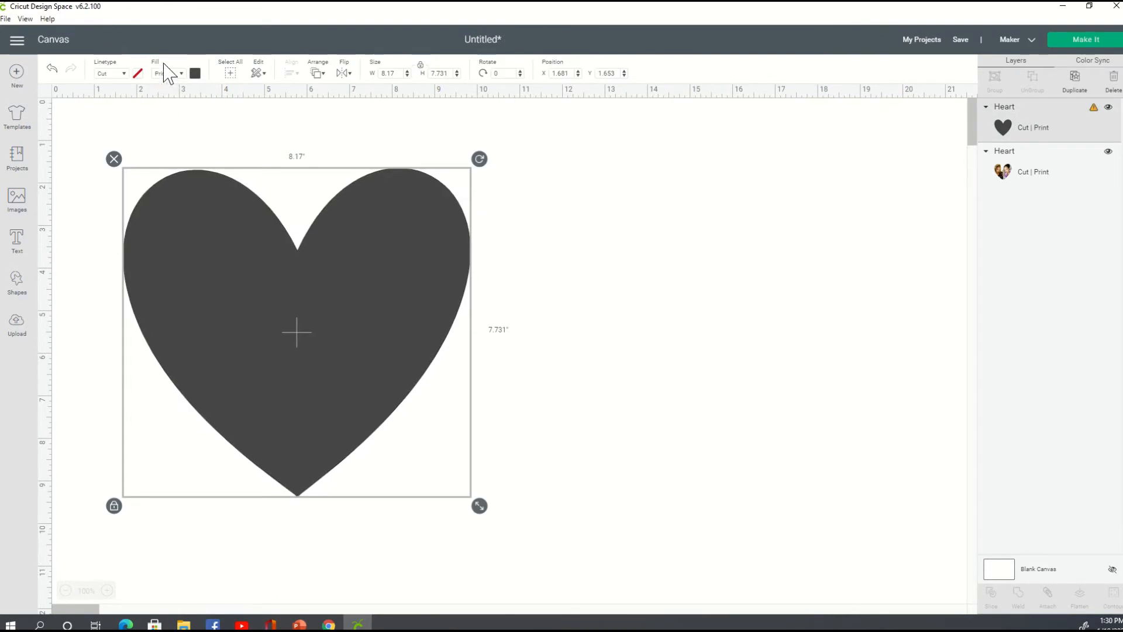
{"action": "left_click", "coordinate": [196, 74]}
{"action": "left_click", "coordinate": [209, 193]}
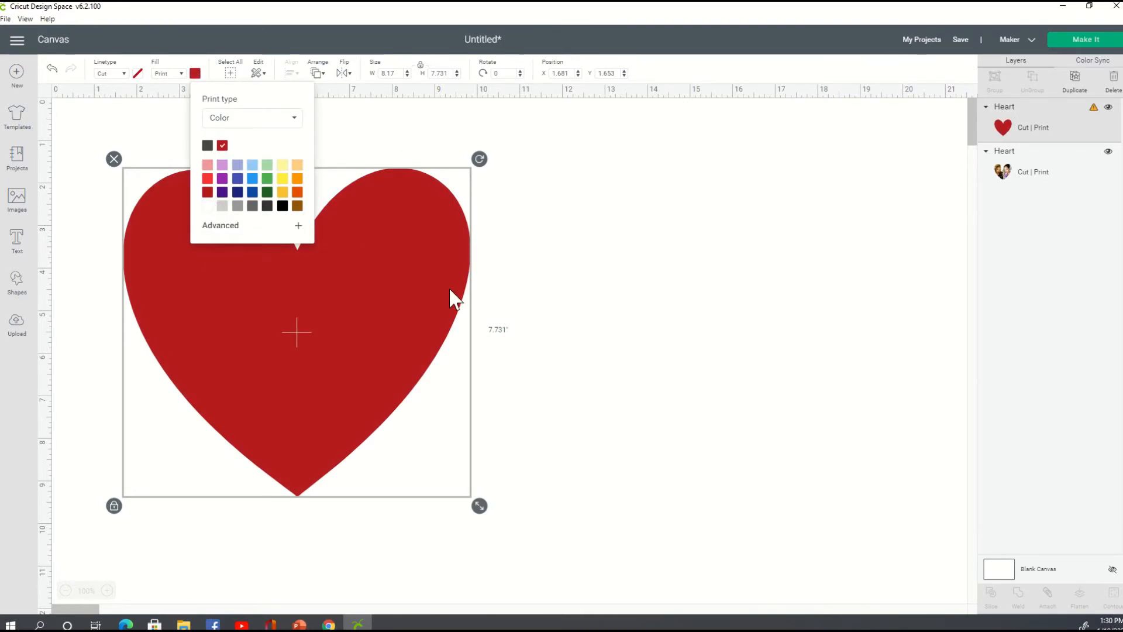
{"action": "left_click", "coordinate": [755, 261]}
Send the red heart to the back and center the photo heart on it to form a border.
{"action": "left_click", "coordinate": [381, 243]}
{"action": "right_click", "coordinate": [382, 238]}
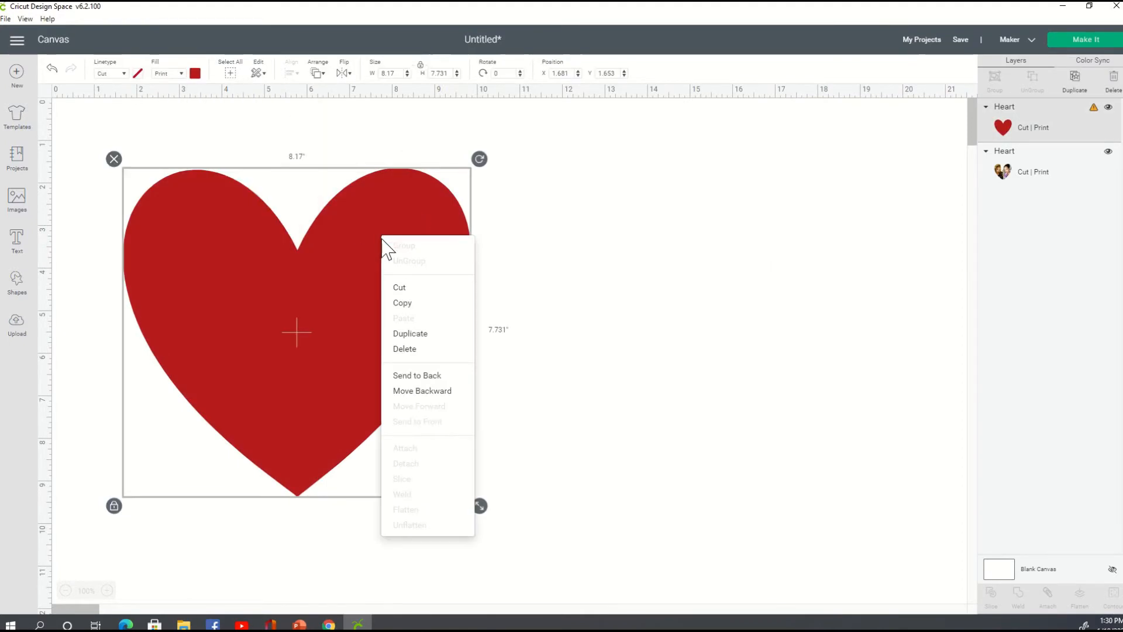
{"action": "left_click", "coordinate": [431, 376]}
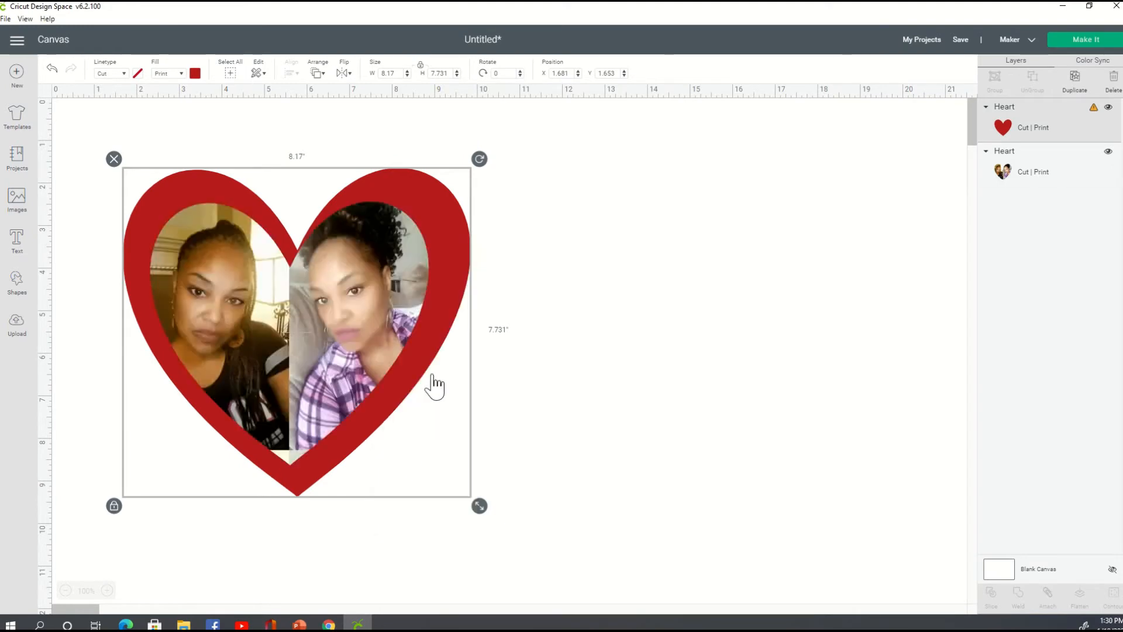
{"action": "left_click", "coordinate": [592, 316]}
{"action": "left_click_drag", "start_coordinate": [325, 323], "coordinate": [340, 332]}
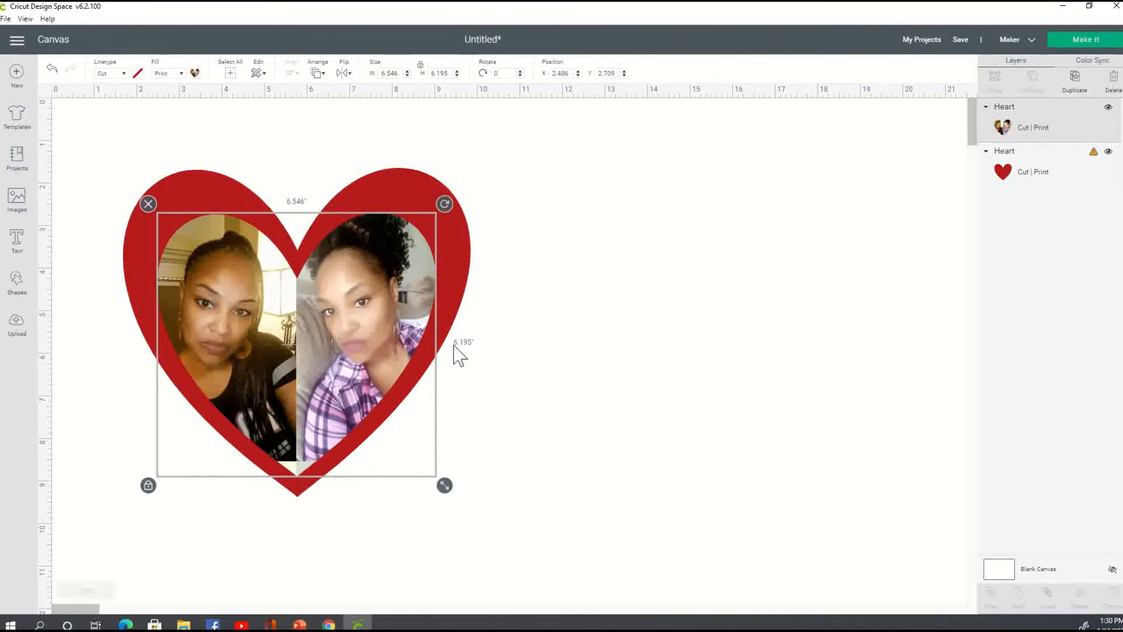
Flatten the photo heart and the red heart into one printable image and move it to about X 0.958, Y 1.181.
{"action": "left_click", "coordinate": [699, 366]}
{"action": "left_click_drag", "start_coordinate": [87, 155], "coordinate": [603, 603]}
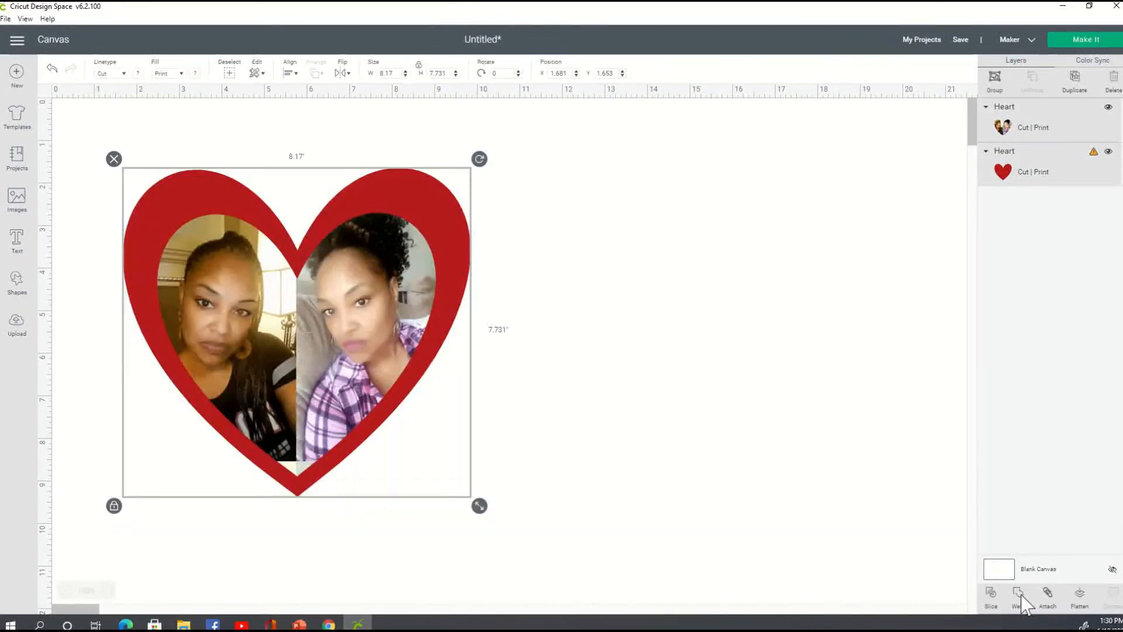
{"action": "left_click", "coordinate": [1079, 602]}
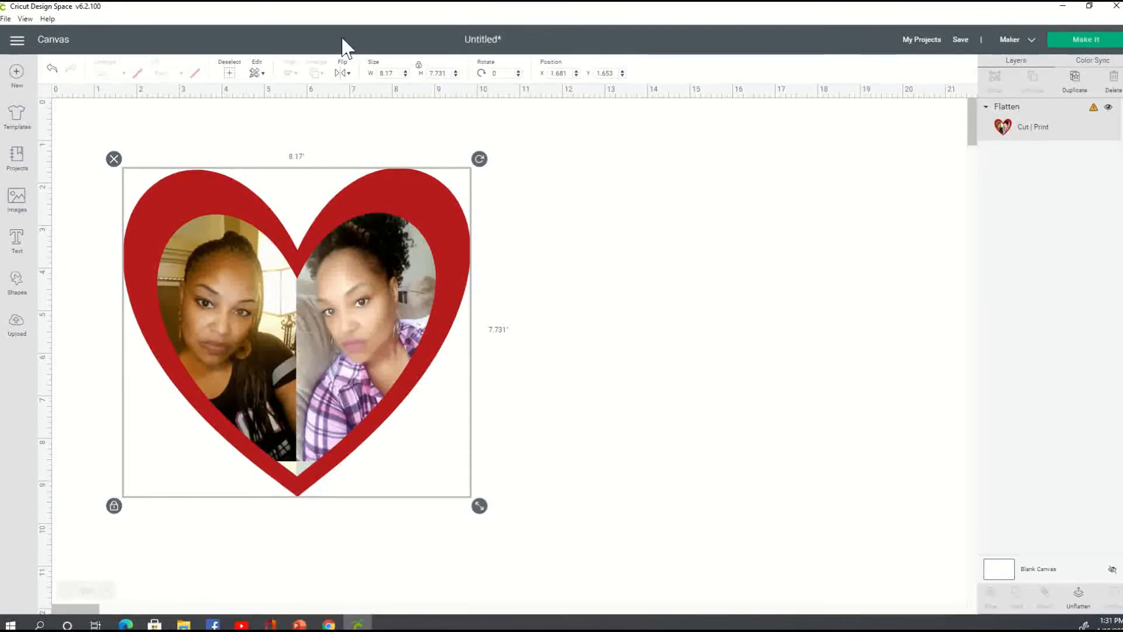
{"action": "left_click_drag", "start_coordinate": [237, 266], "coordinate": [376, 302]}
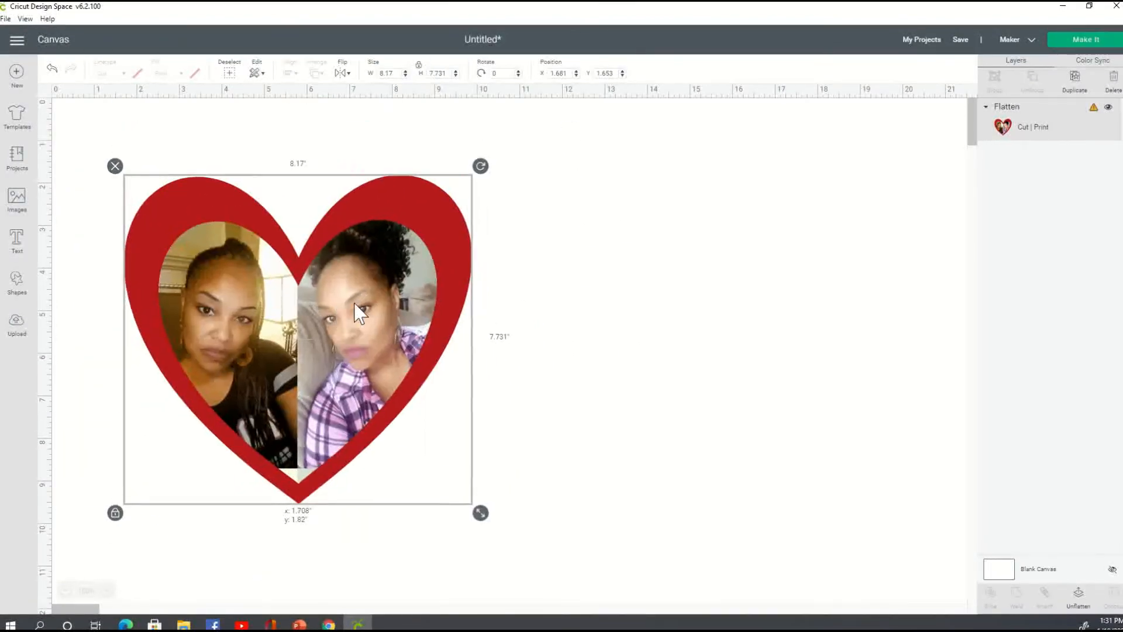
{"action": "left_click", "coordinate": [725, 327]}
{"action": "left_click_drag", "start_coordinate": [395, 328], "coordinate": [348, 333]}
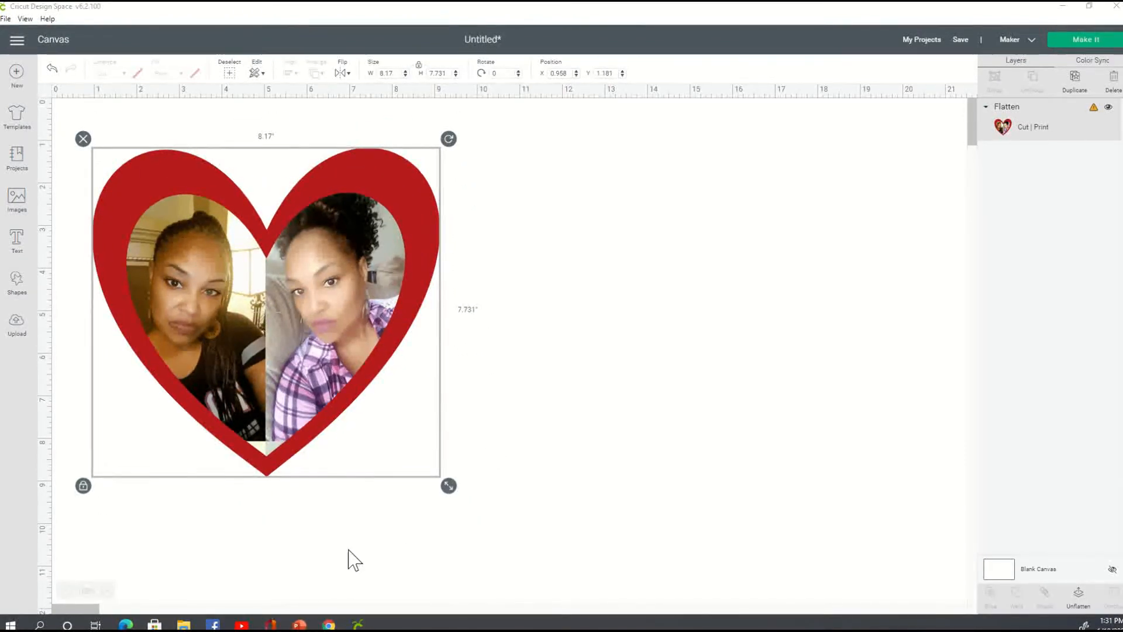
Switch to the PowerPoint slide to review the two hearts, and return to Cricut Design Space.
{"action": "mouse_move", "coordinate": [295, 624]}
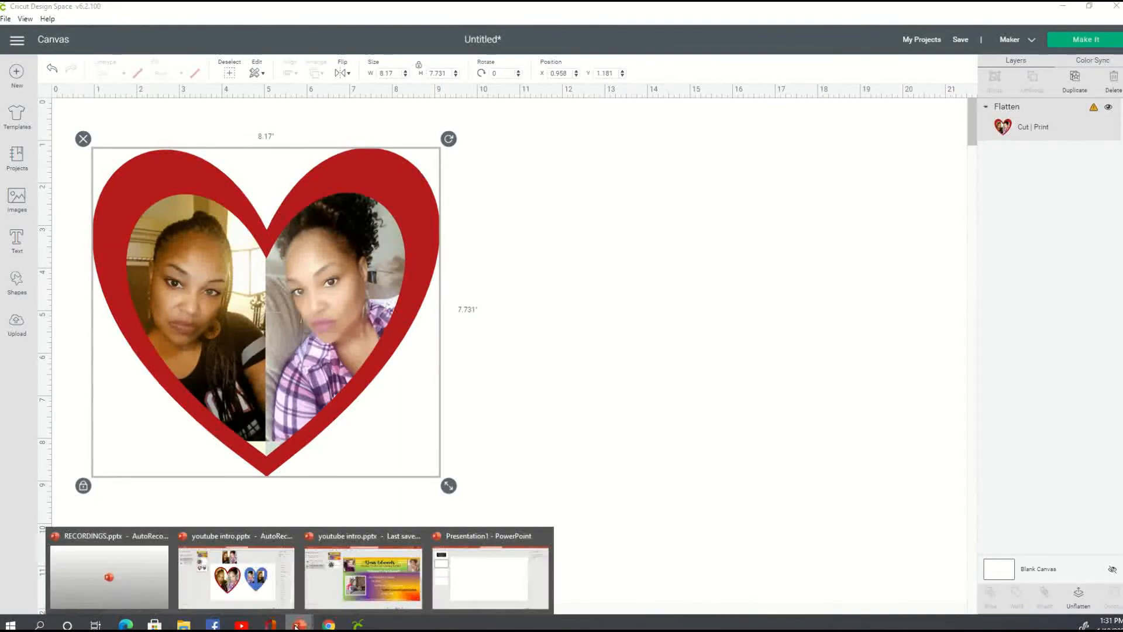
{"action": "left_click", "coordinate": [284, 597]}
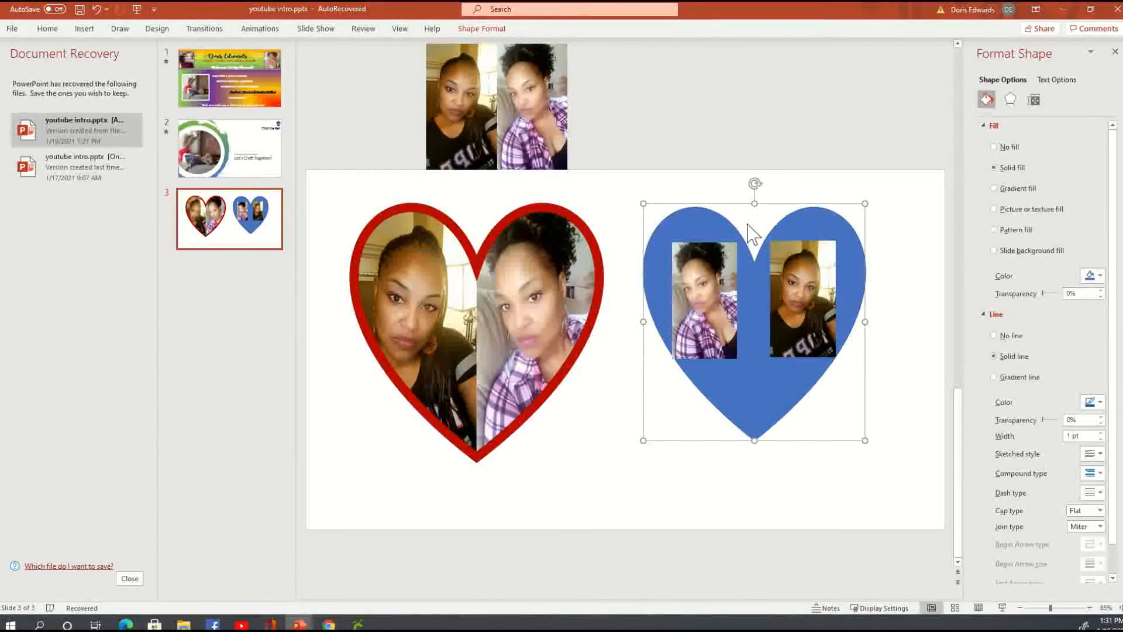
{"action": "left_click", "coordinate": [680, 191]}
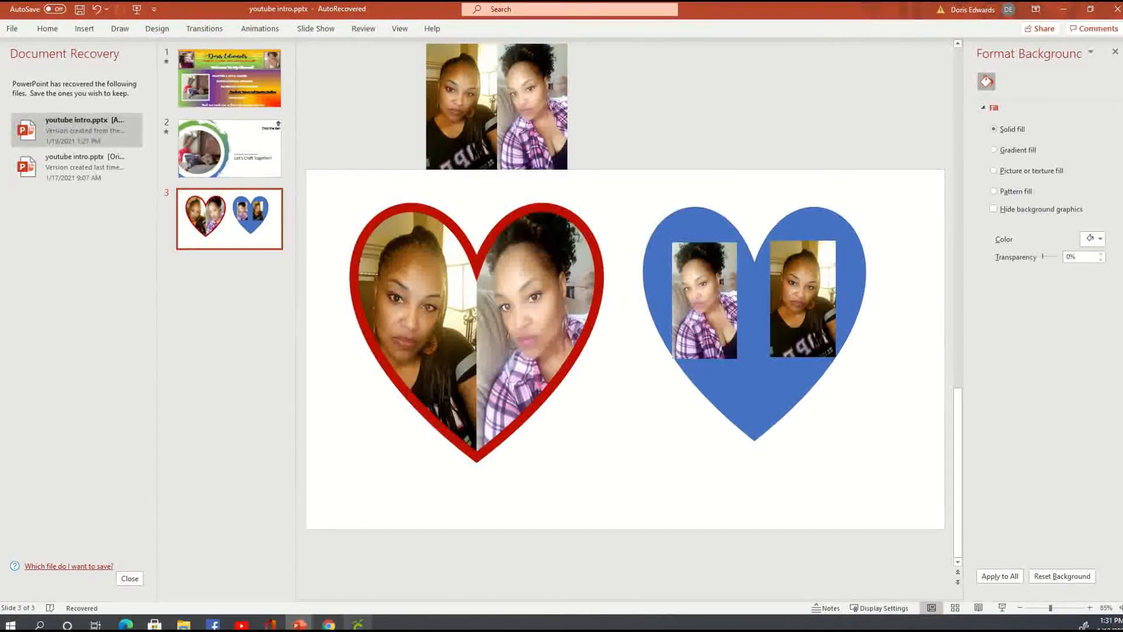
{"action": "left_click", "coordinate": [358, 625]}
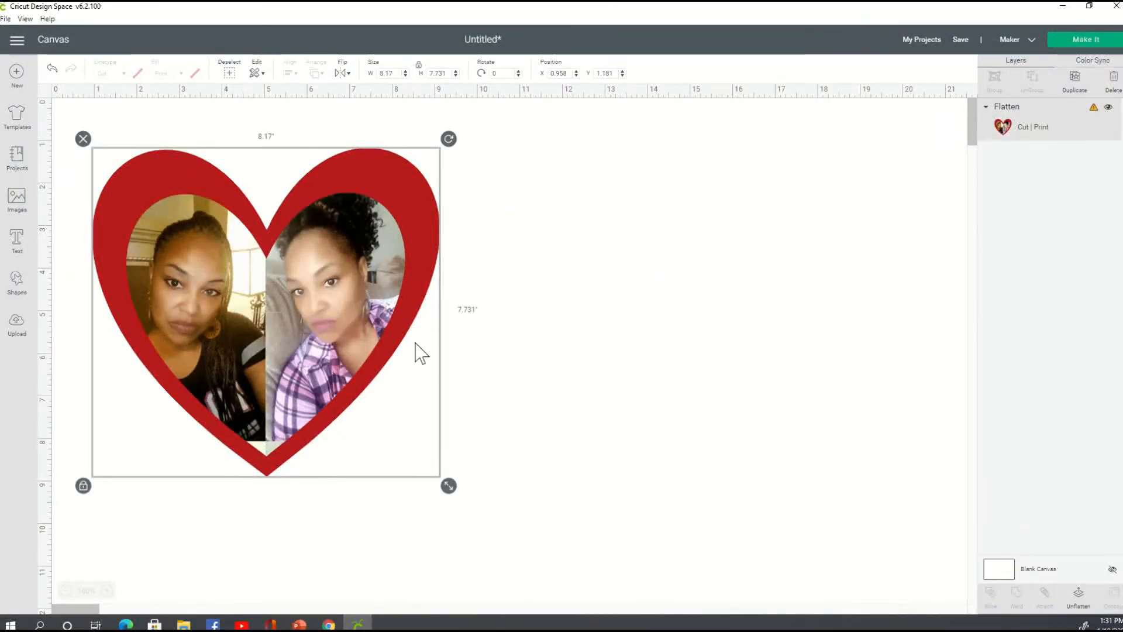
Unflatten the heart design and set the photo heart's pattern scale to 25 so the pictures repeat inside it.
{"action": "left_click", "coordinate": [1079, 595]}
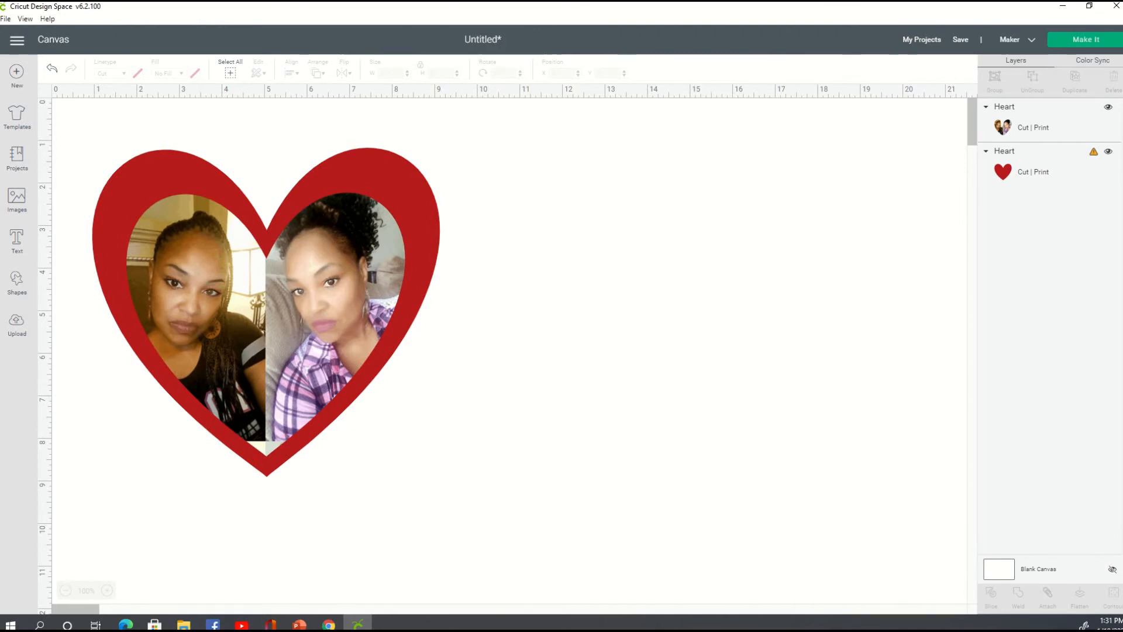
{"action": "left_click", "coordinate": [191, 287]}
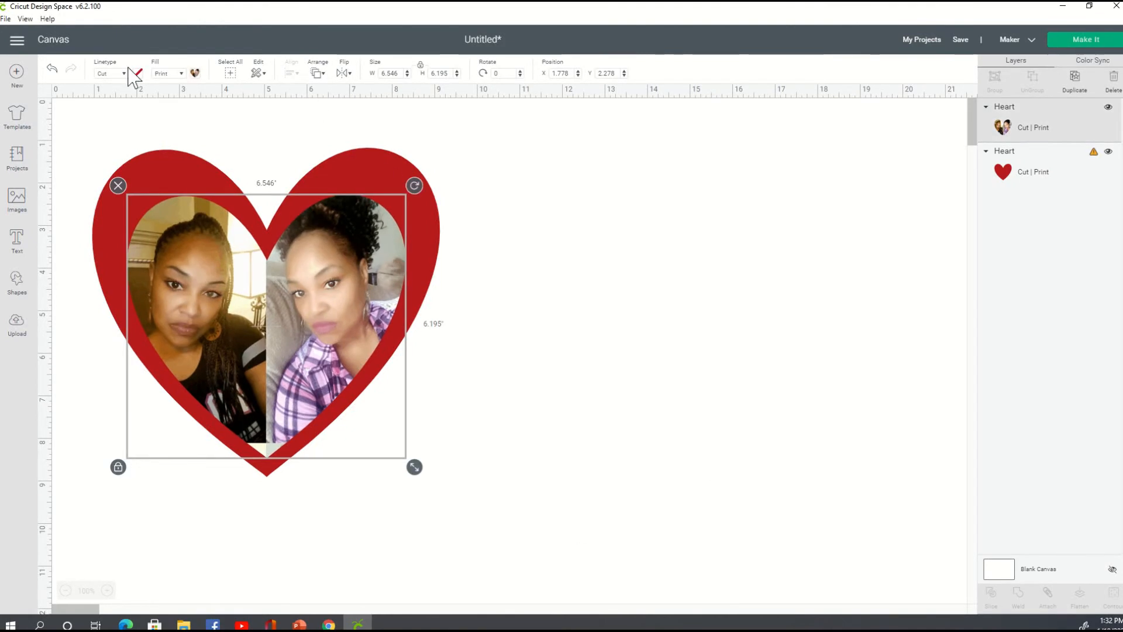
{"action": "left_click", "coordinate": [195, 73]}
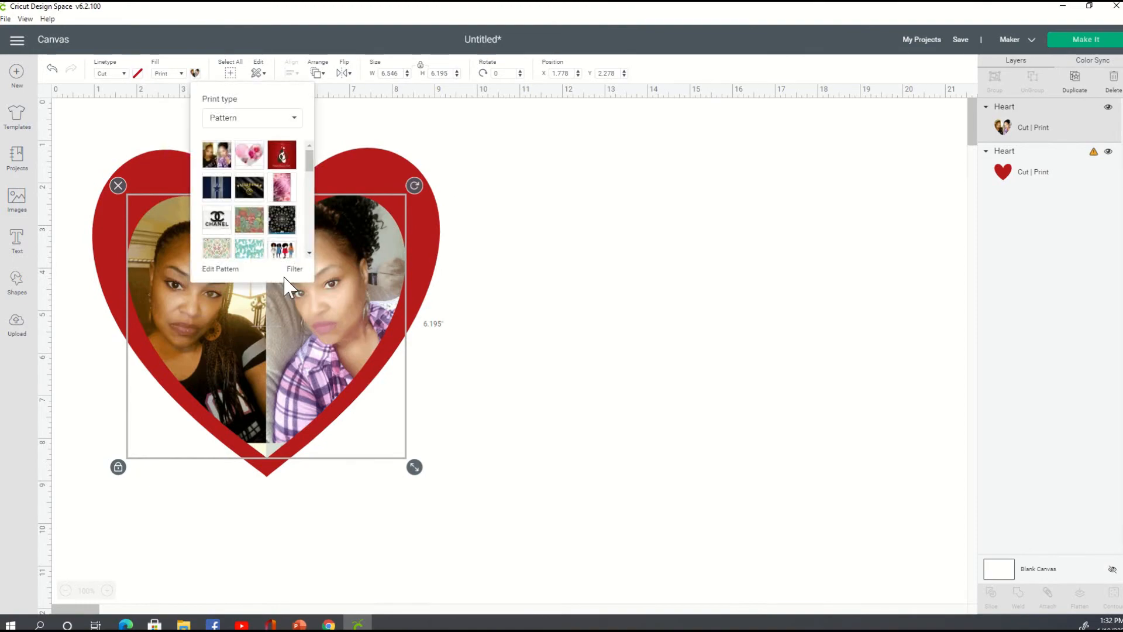
{"action": "left_click", "coordinate": [221, 270]}
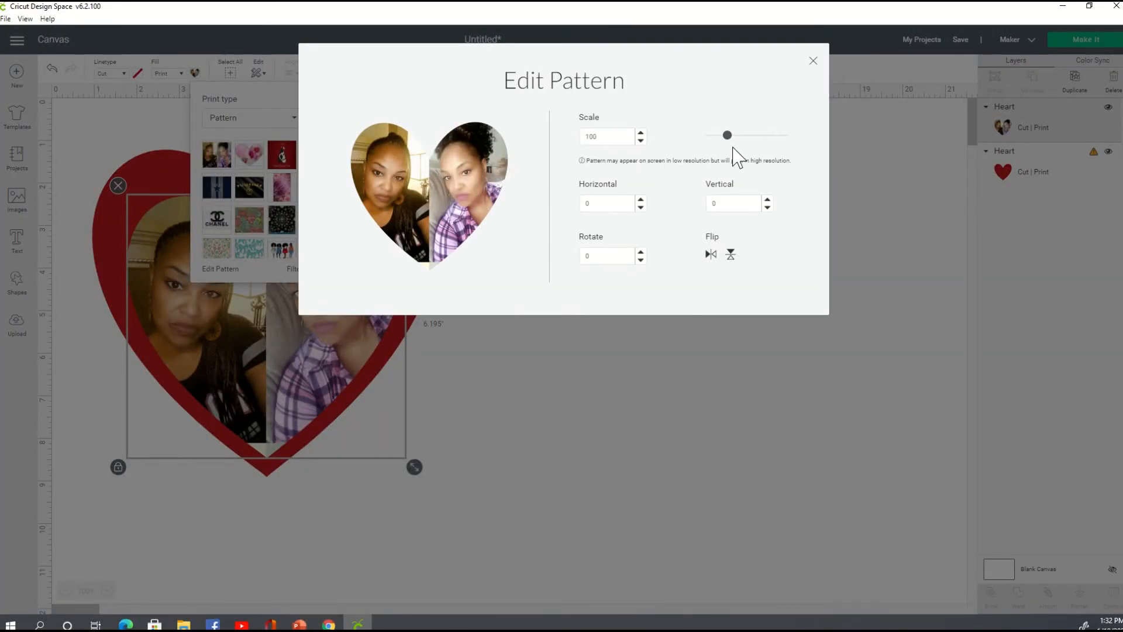
{"action": "mouse_move", "coordinate": [731, 146]}
{"action": "left_mouse_down"}
{"action": "mouse_move", "coordinate": [787, 150]}
{"action": "mouse_move", "coordinate": [705, 155]}
{"action": "mouse_move", "coordinate": [716, 155]}
{"action": "left_mouse_up"}
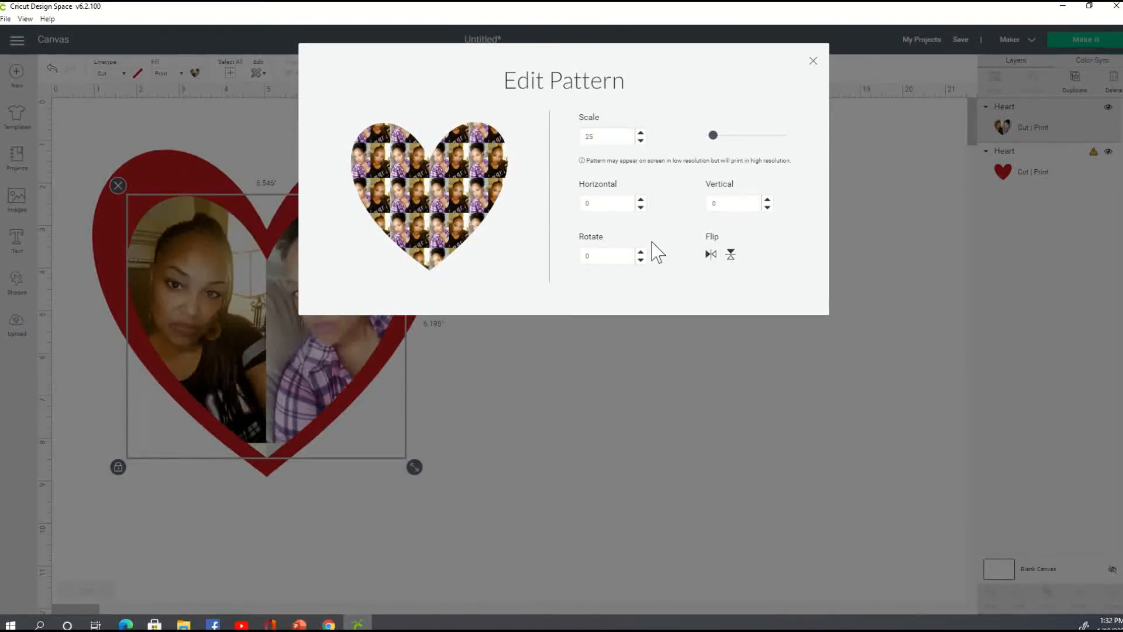
{"action": "left_click", "coordinate": [548, 468]}
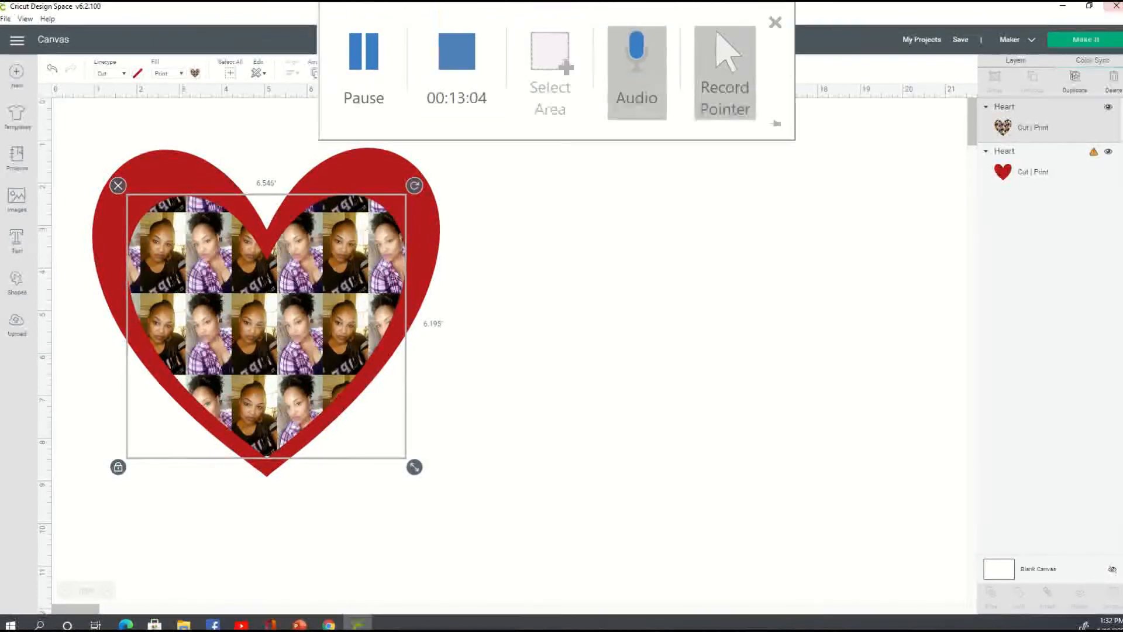
Change the fill colour of the red border heart behind the photos to dark grey.
{"action": "left_click", "coordinate": [502, 320]}
{"action": "left_click", "coordinate": [373, 180]}
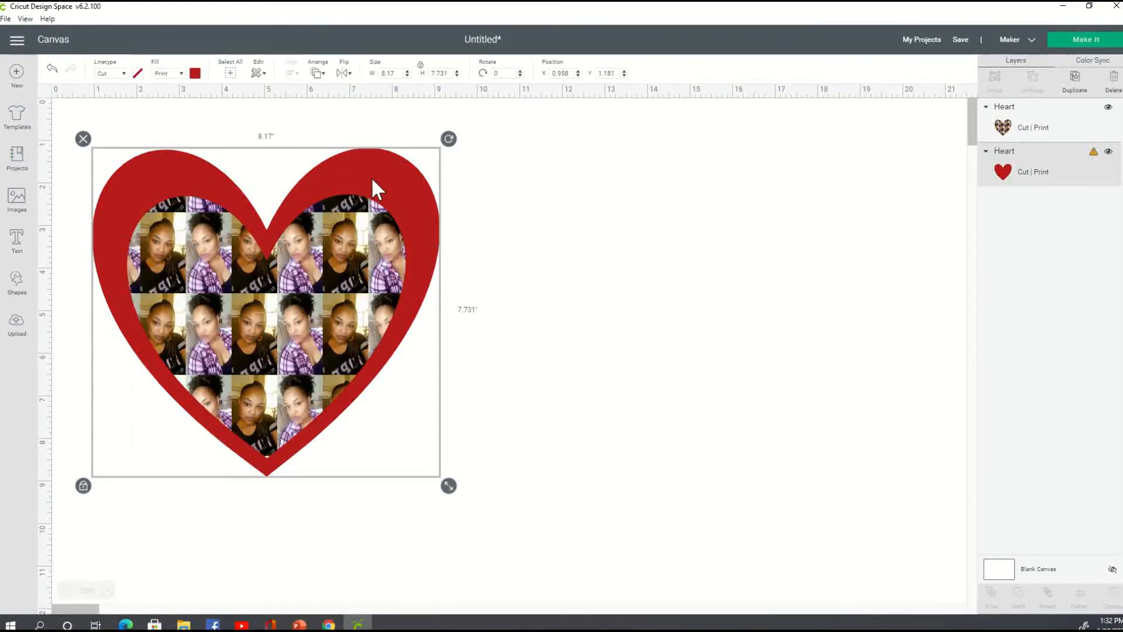
{"action": "left_click", "coordinate": [195, 74]}
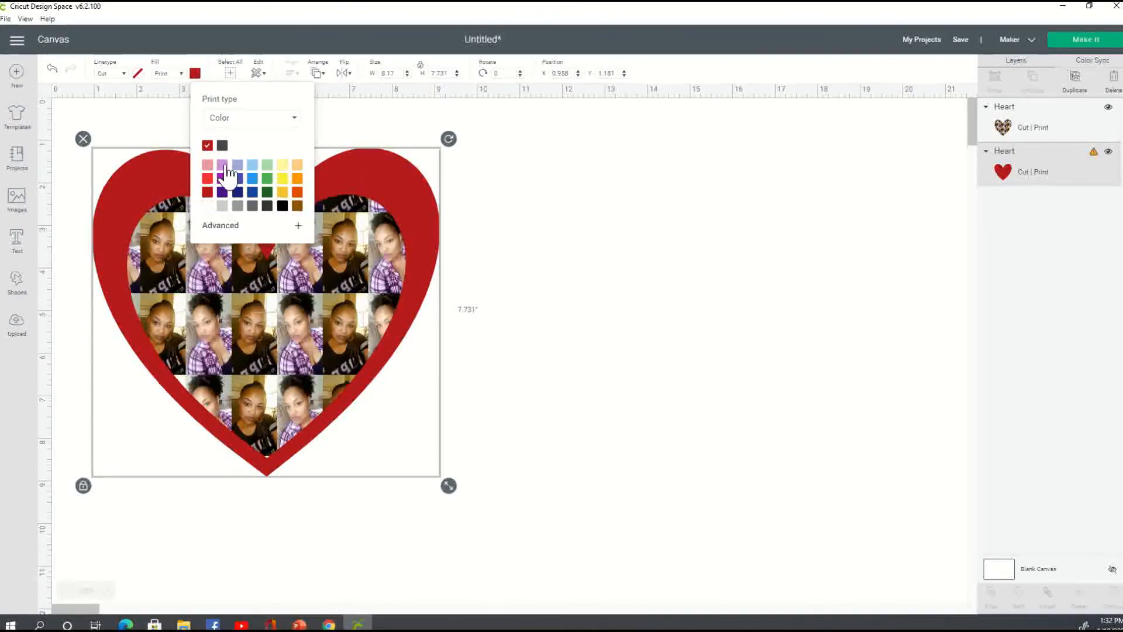
{"action": "left_click", "coordinate": [222, 146]}
{"action": "left_click", "coordinate": [655, 249]}
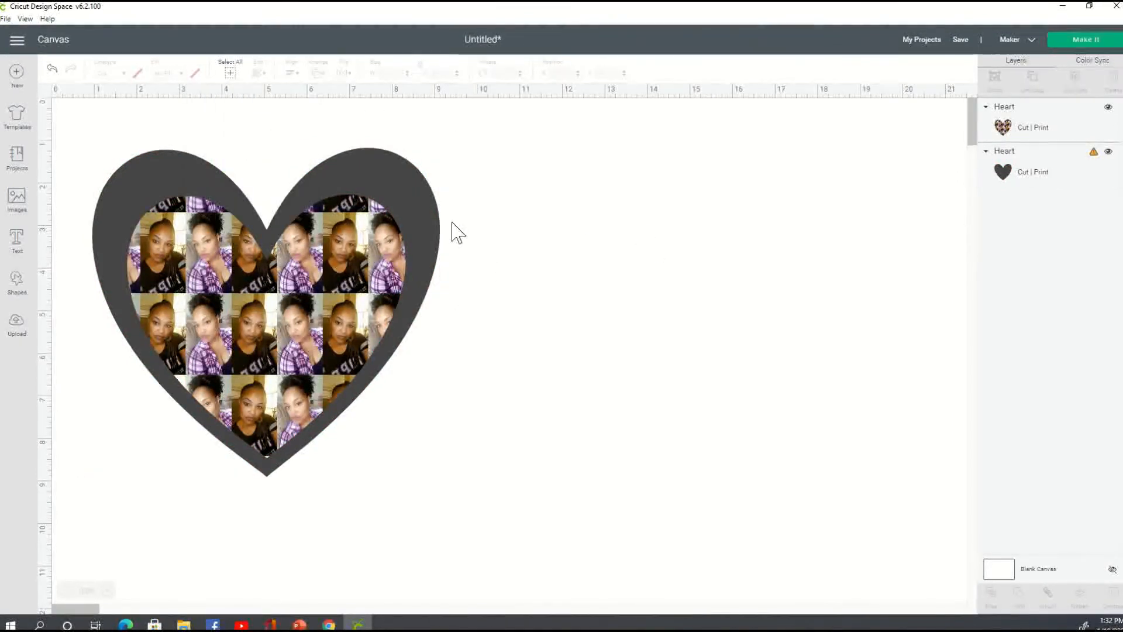
Move the photo heart slightly upward inside the dark grey heart to even out the border.
{"action": "left_click", "coordinate": [346, 272]}
{"action": "left_click_drag", "start_coordinate": [347, 277], "coordinate": [346, 261]}
{"action": "left_click", "coordinate": [542, 293]}
Attach the photo heart and the grey heart together and scale them down to about 6.497 by 6.148 inches.
{"action": "left_click_drag", "start_coordinate": [76, 133], "coordinate": [563, 534]}
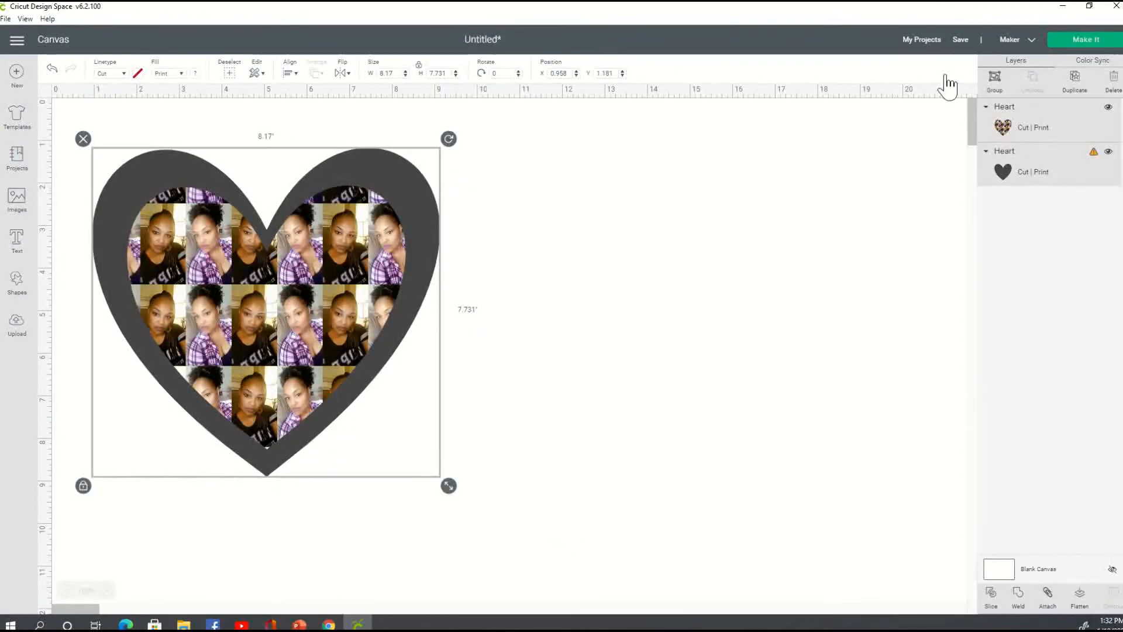
{"action": "left_click", "coordinate": [1046, 600]}
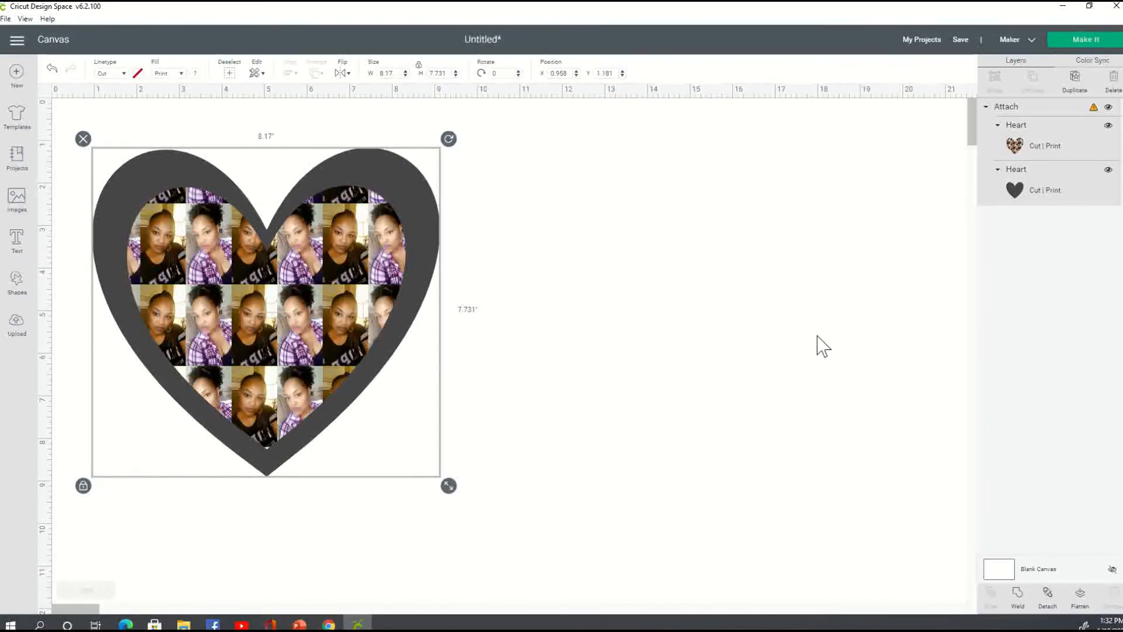
{"action": "left_click_drag", "start_coordinate": [449, 486], "coordinate": [378, 419]}
{"action": "left_click", "coordinate": [589, 284]}
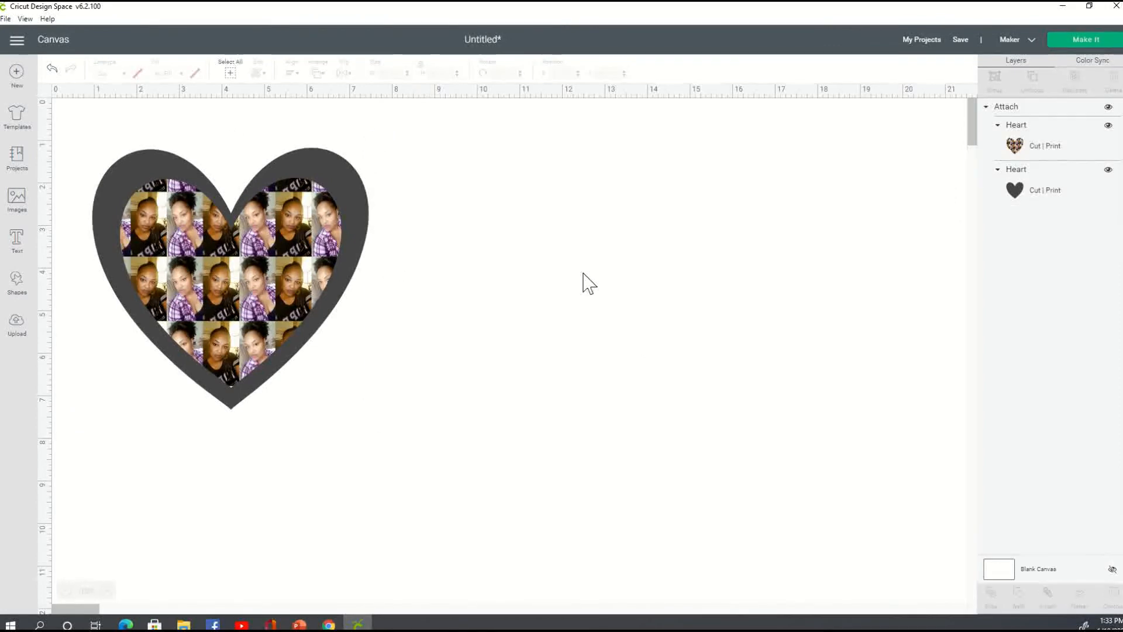
Check the print type options available for the attached heart design, leaving it selected.
{"action": "left_click", "coordinate": [304, 233]}
{"action": "left_click", "coordinate": [455, 212]}
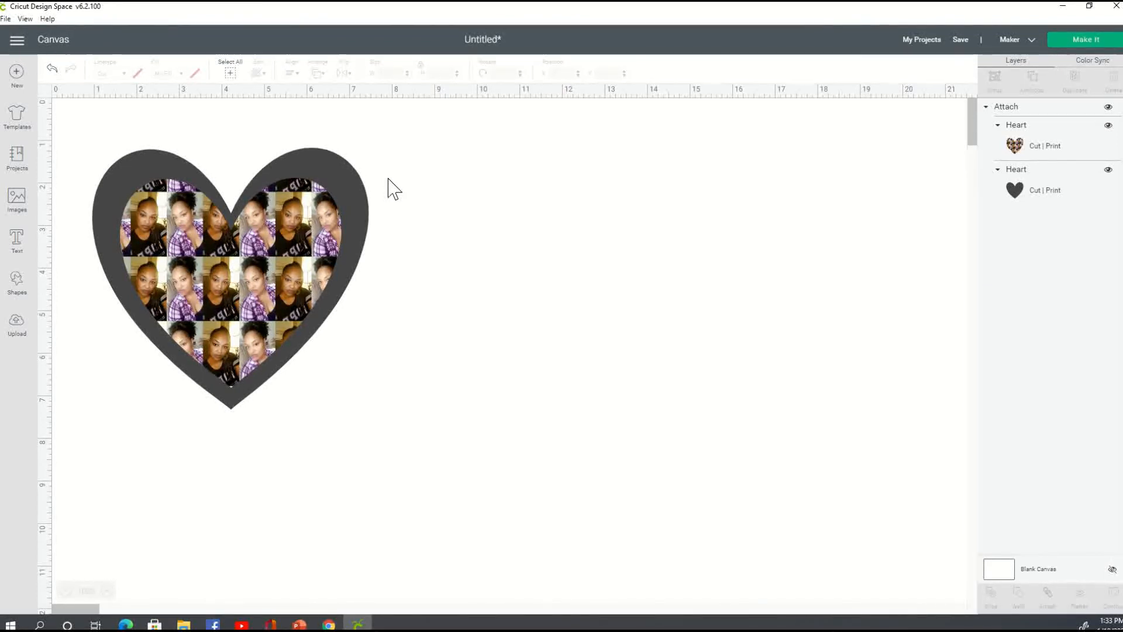
{"action": "left_click", "coordinate": [324, 161]}
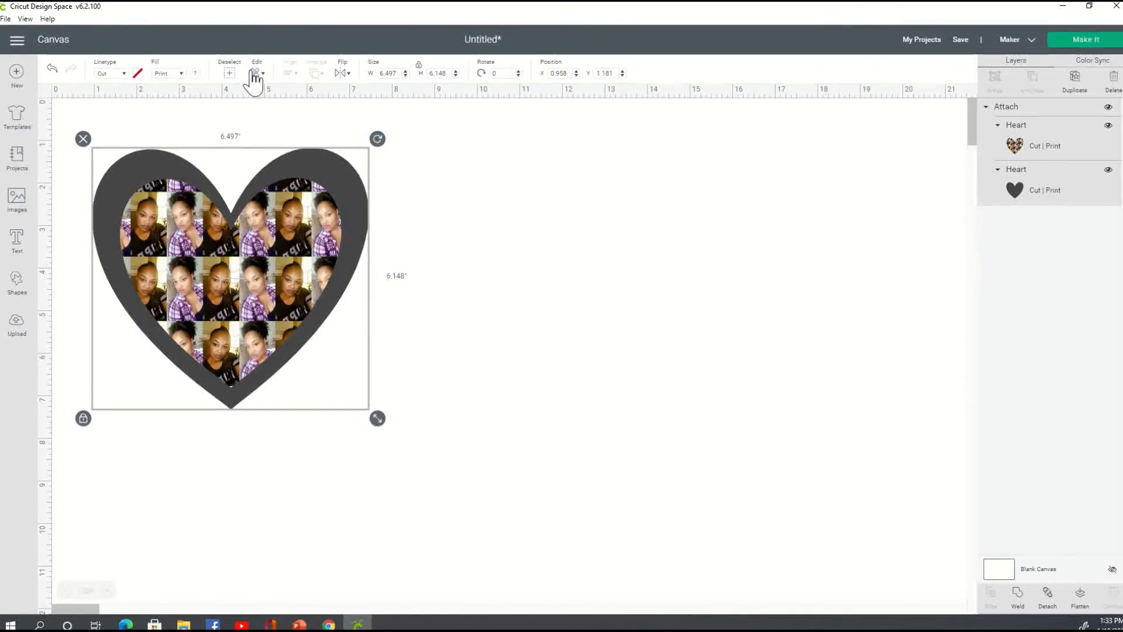
{"action": "left_click", "coordinate": [198, 79]}
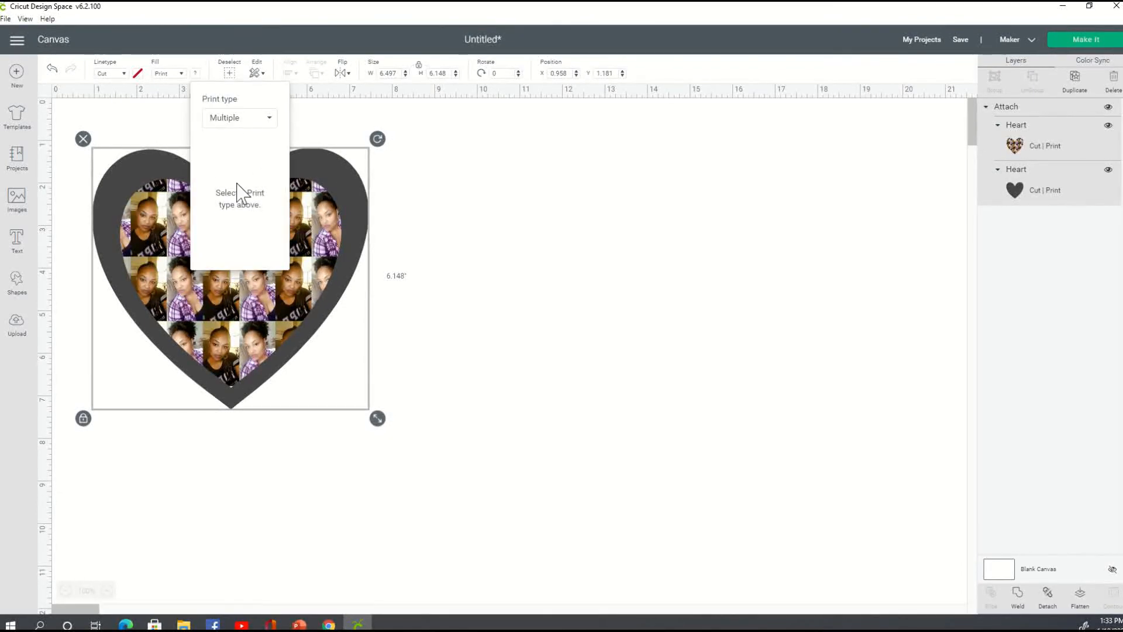
{"action": "left_click", "coordinate": [552, 195]}
{"action": "left_click", "coordinate": [191, 250]}
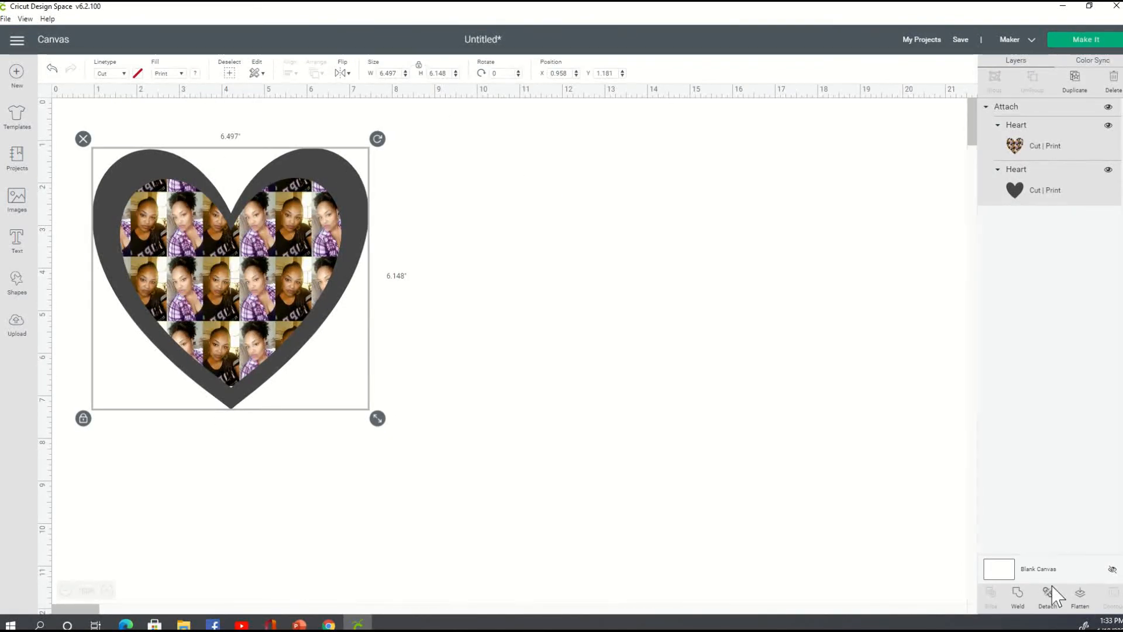